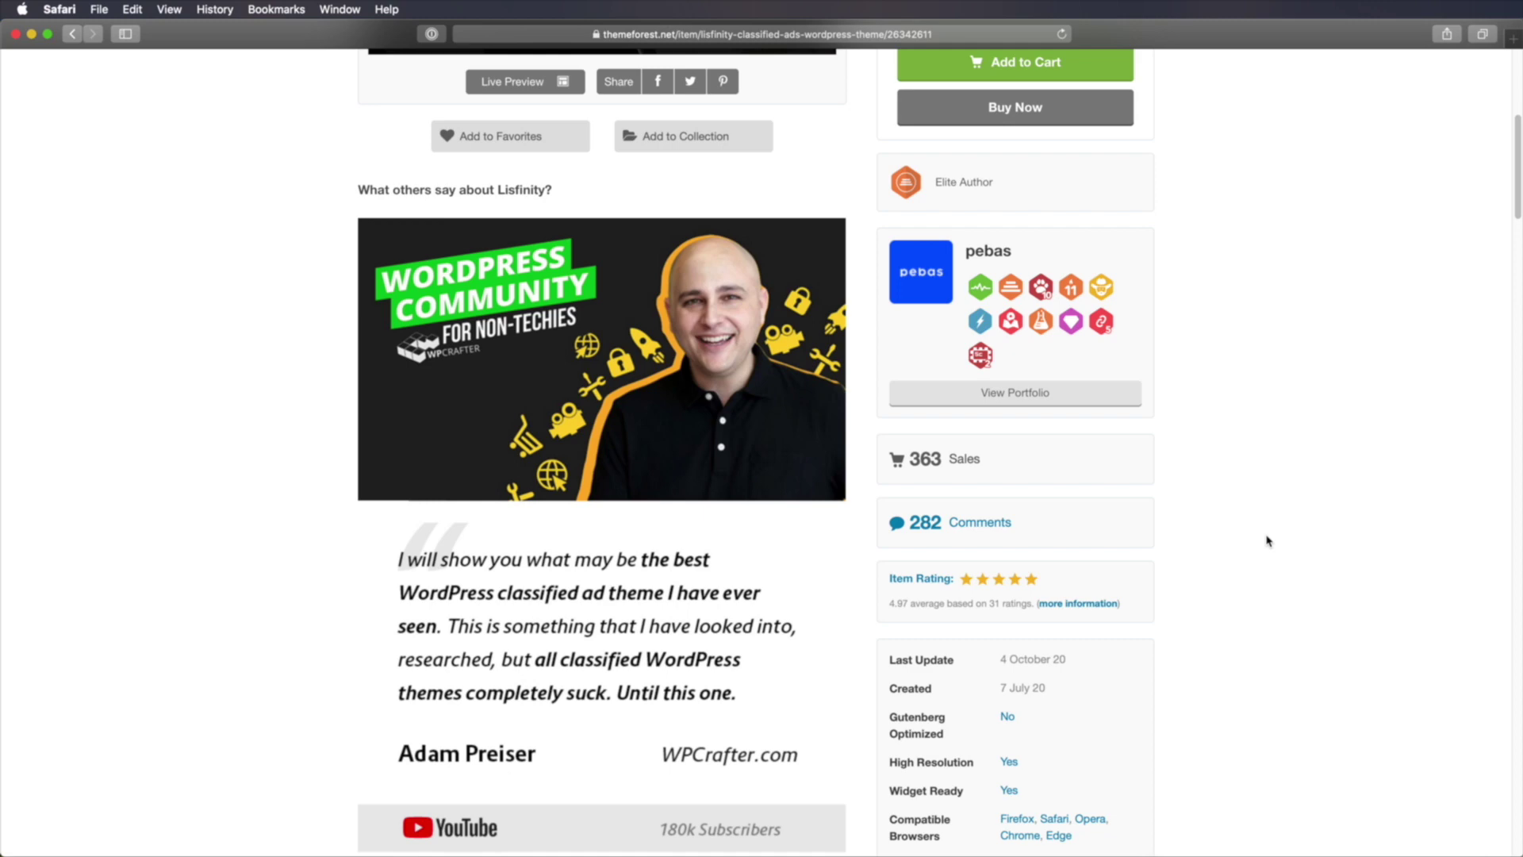
- Look over the Lisfinity classified ads demo home page from the hero search through the categories down to Promo Ads
scroll(1267, 540, up, 10)
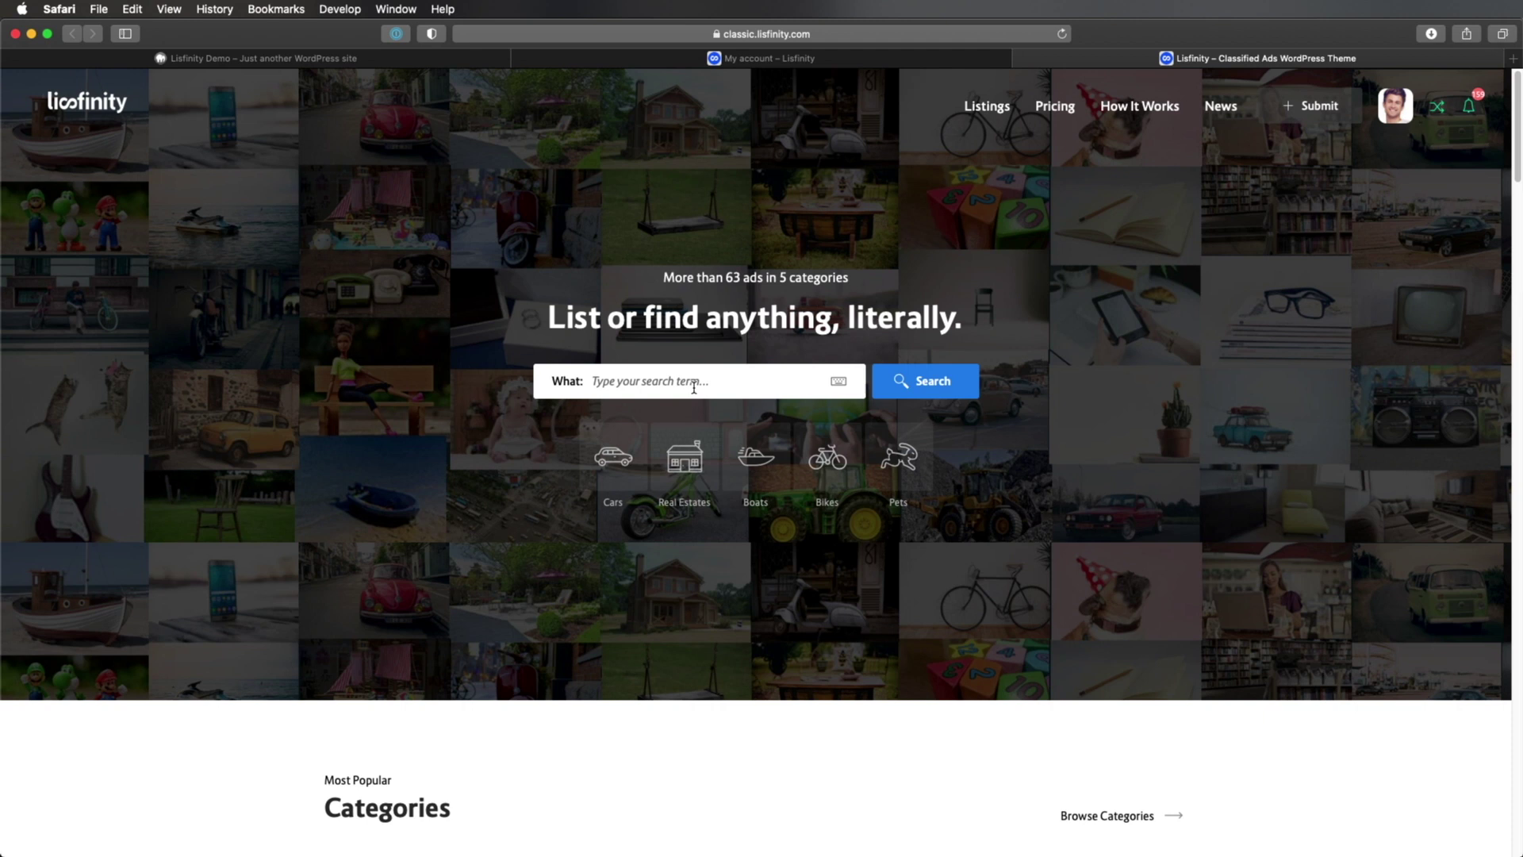
scroll(1044, 402, down, 6)
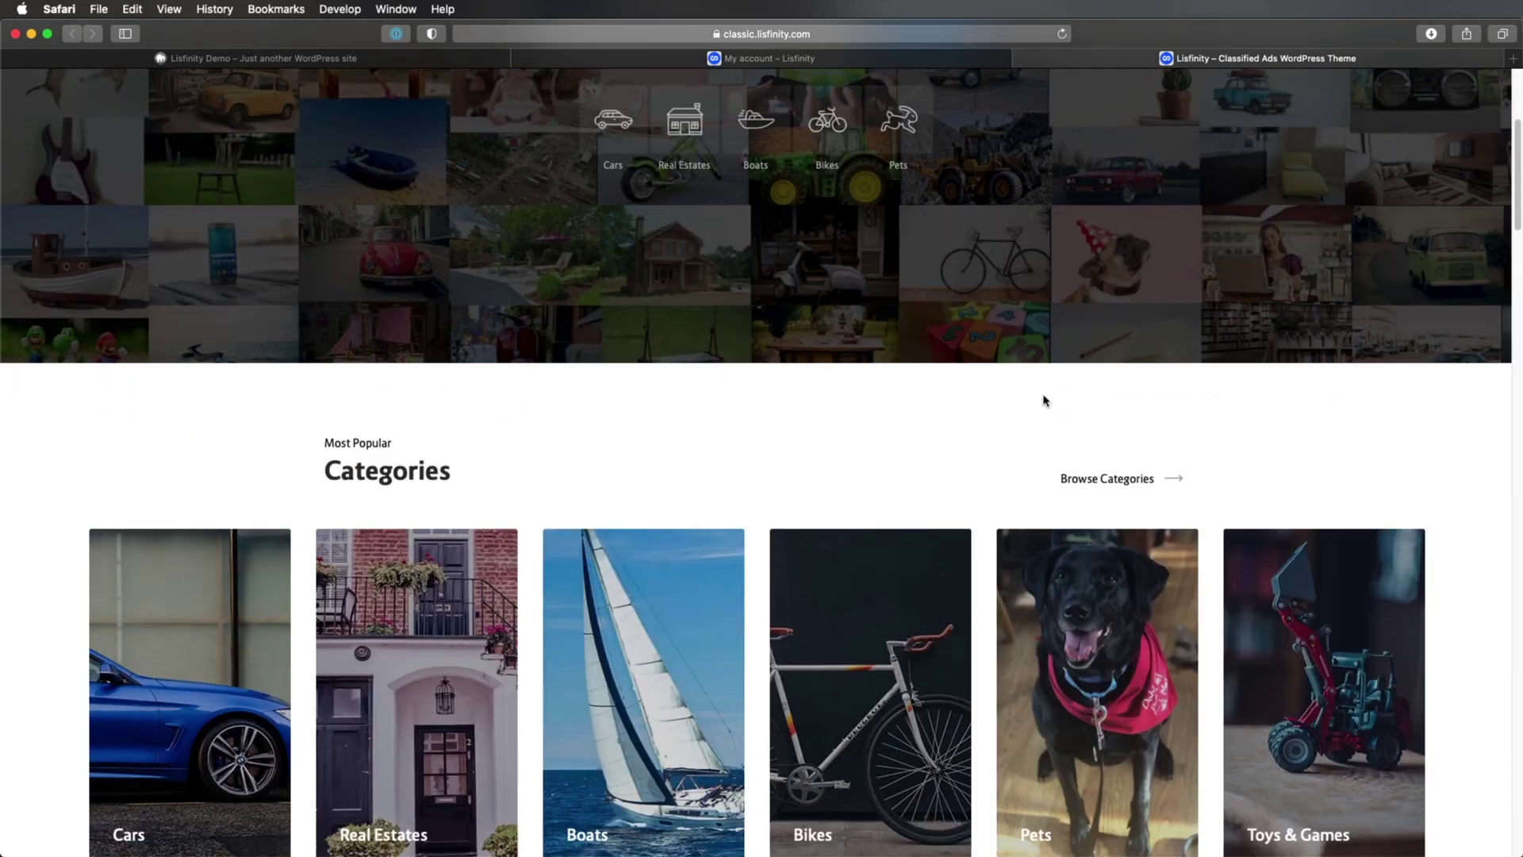
scroll(979, 429, down, 4)
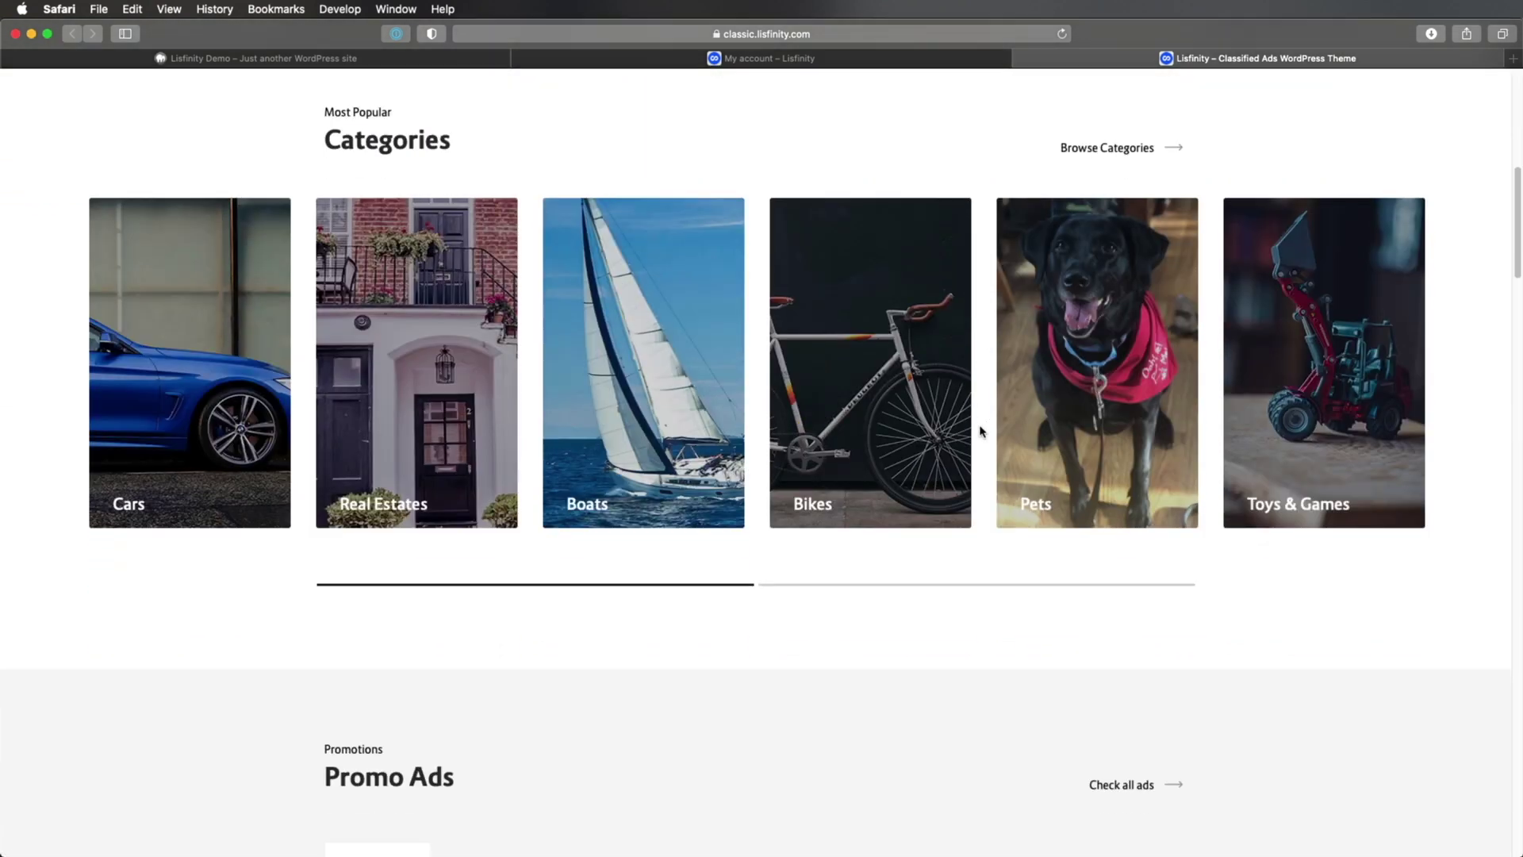
scroll(980, 430, down, 6)
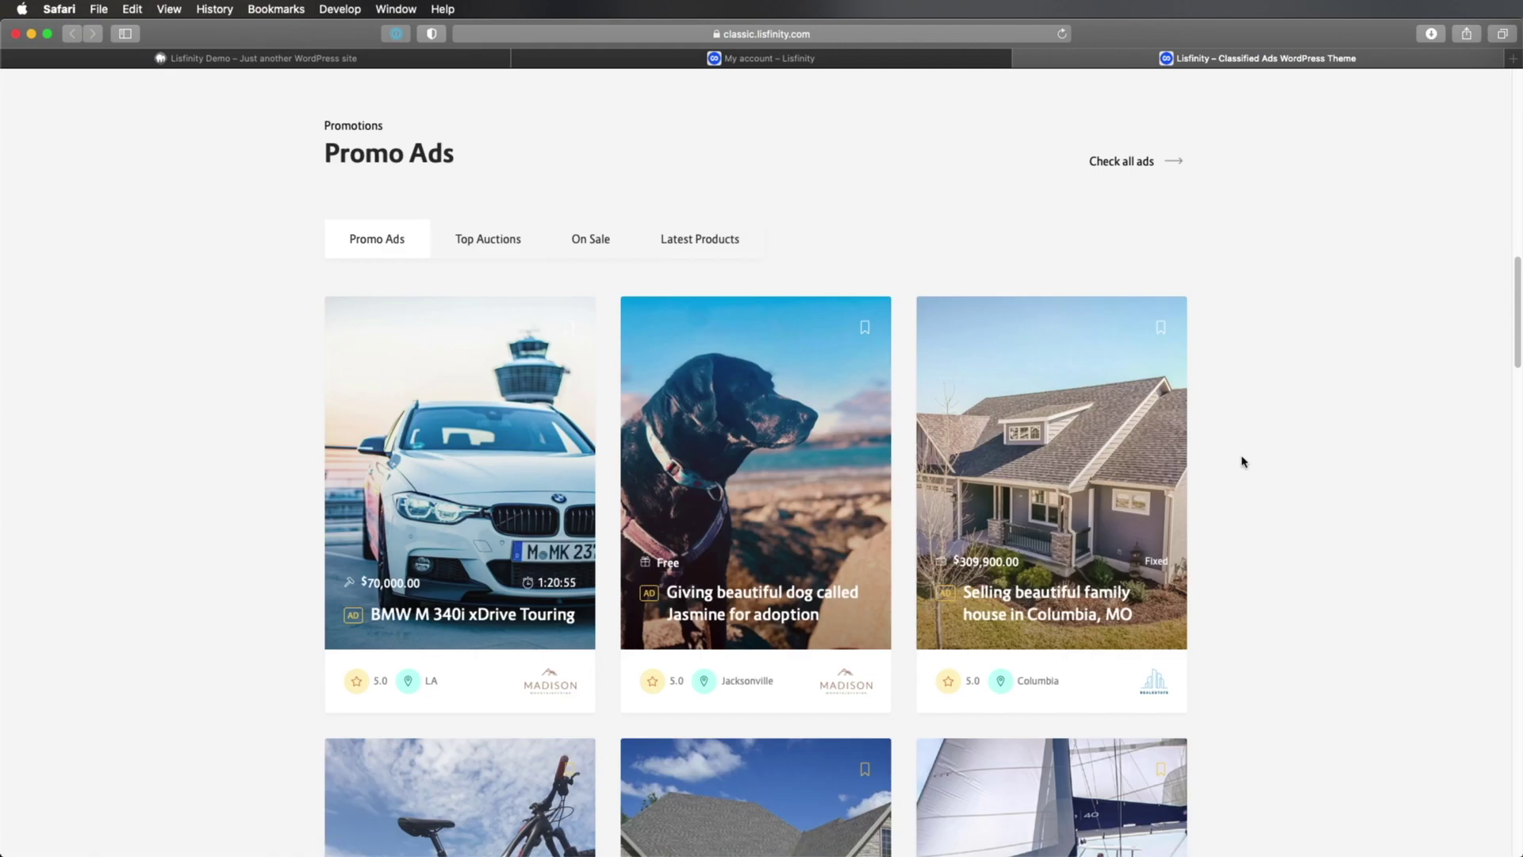
- Open the BMW M 340i xDrive Touring promo ad, view its main photo full size and close the photo
click(483, 376)
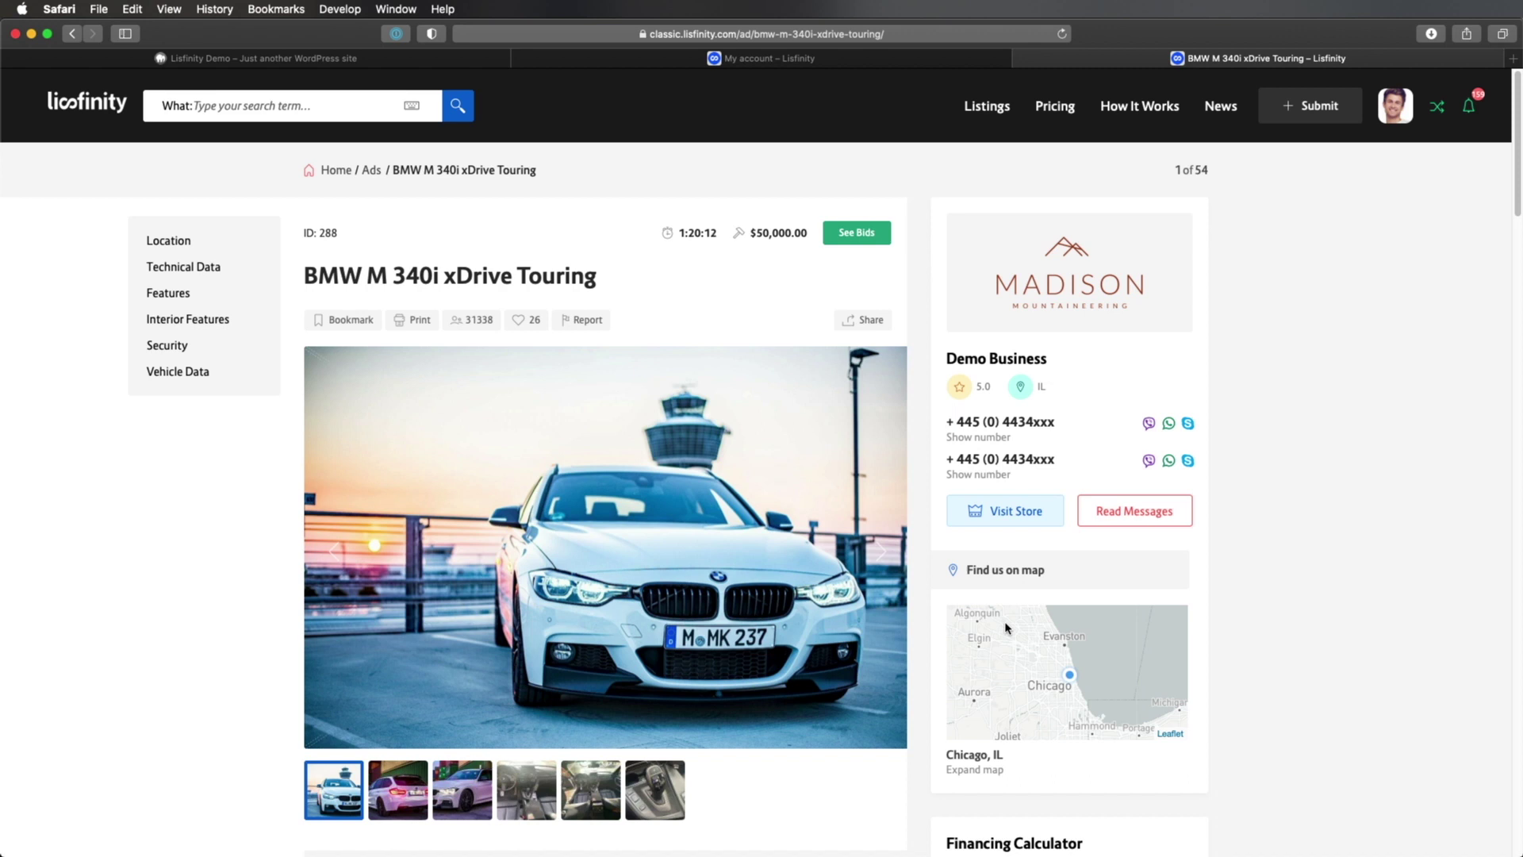
click(625, 556)
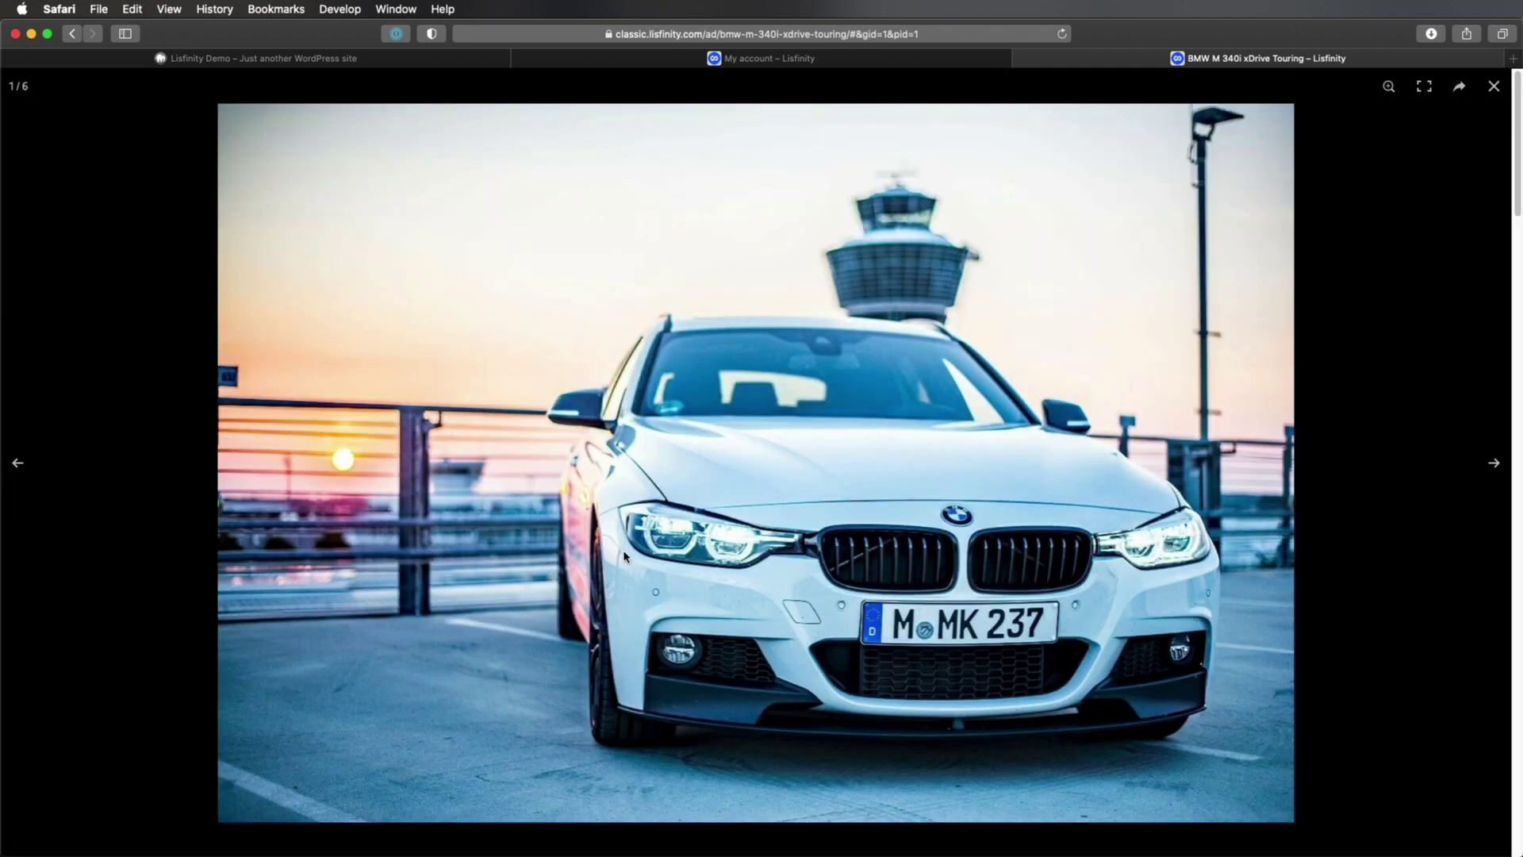
key(Escape)
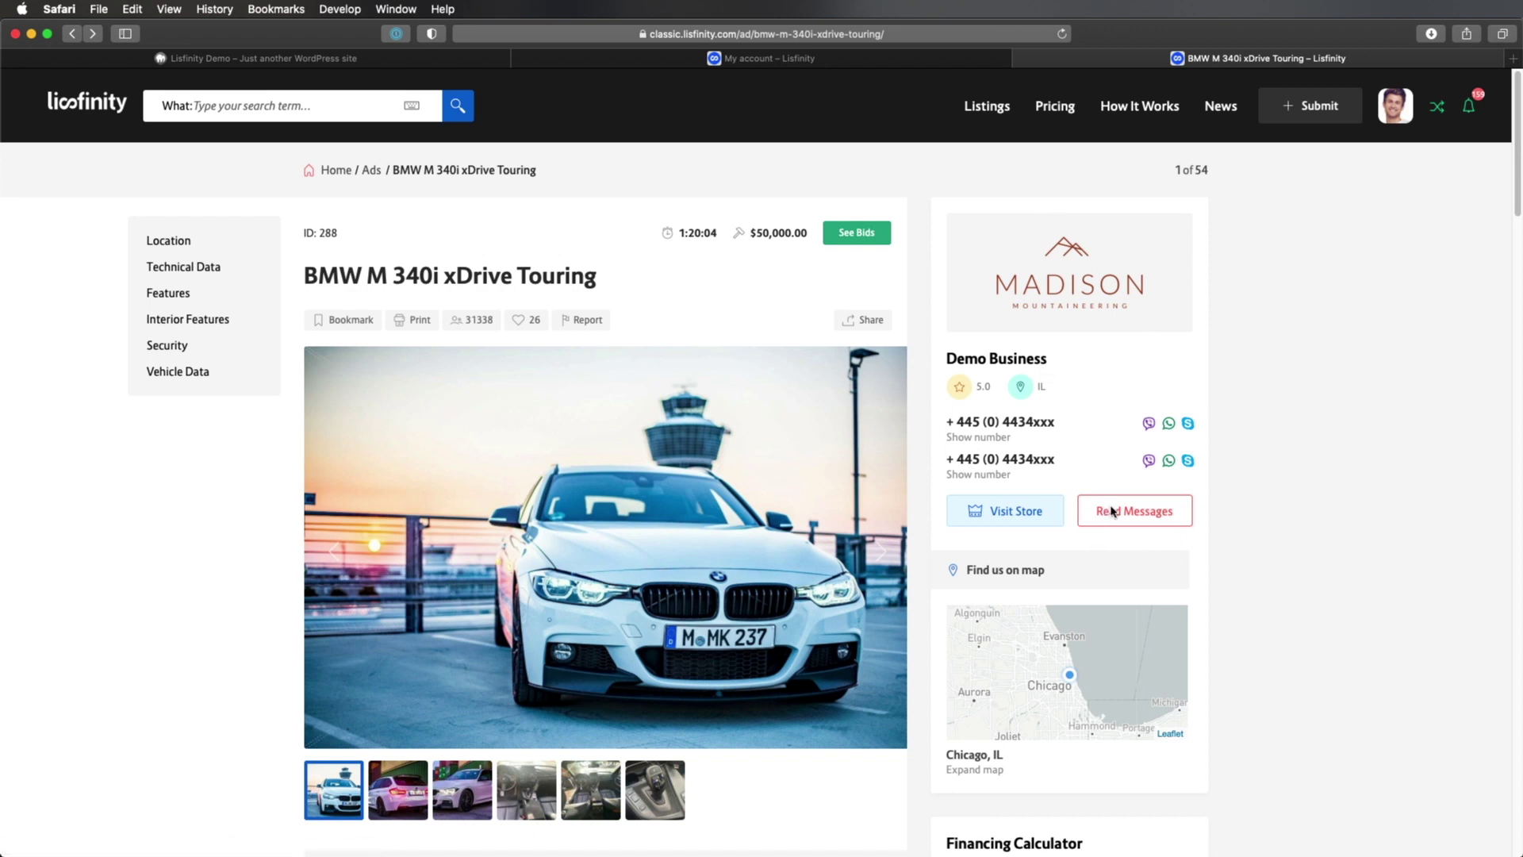
- Examine the BMW ad's technical data, features, interior features, security, vehicle data, description and similar ads
scroll(1113, 512, down, 2)
scroll(1113, 511, down, 10)
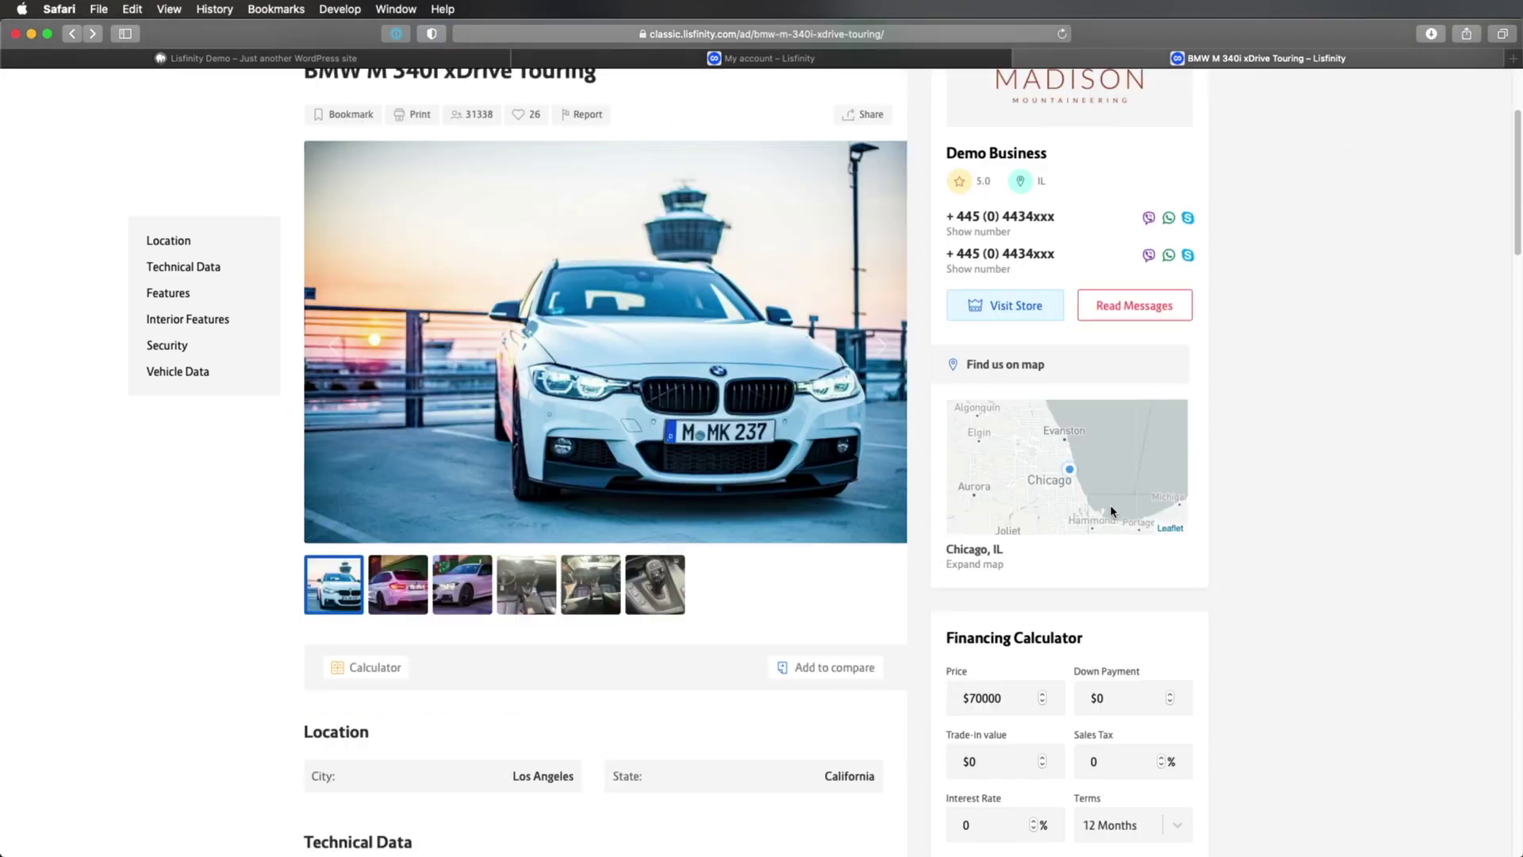
scroll(1113, 512, down, 6)
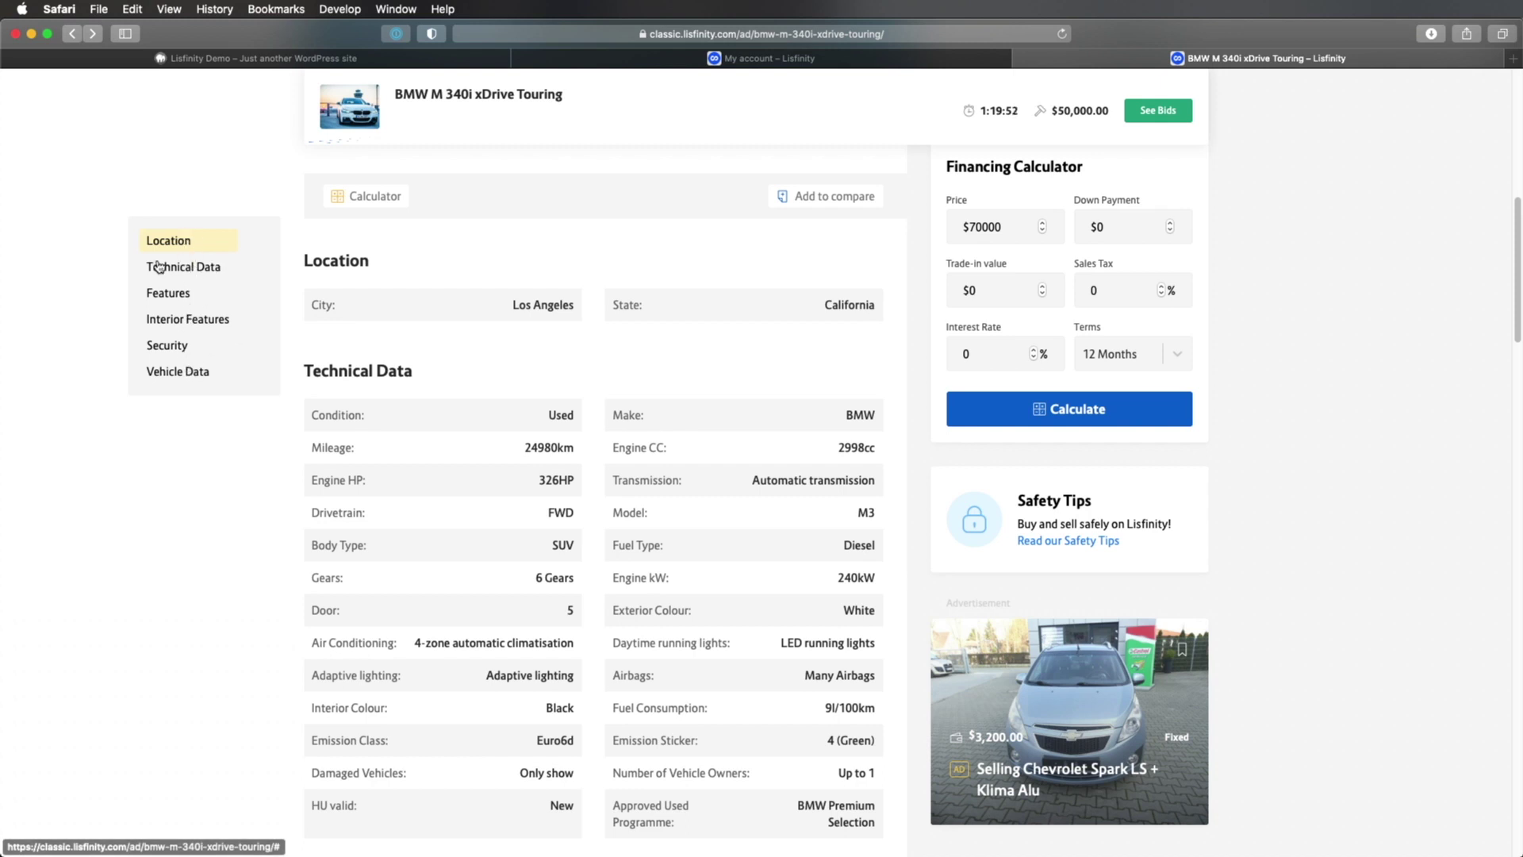
click(193, 266)
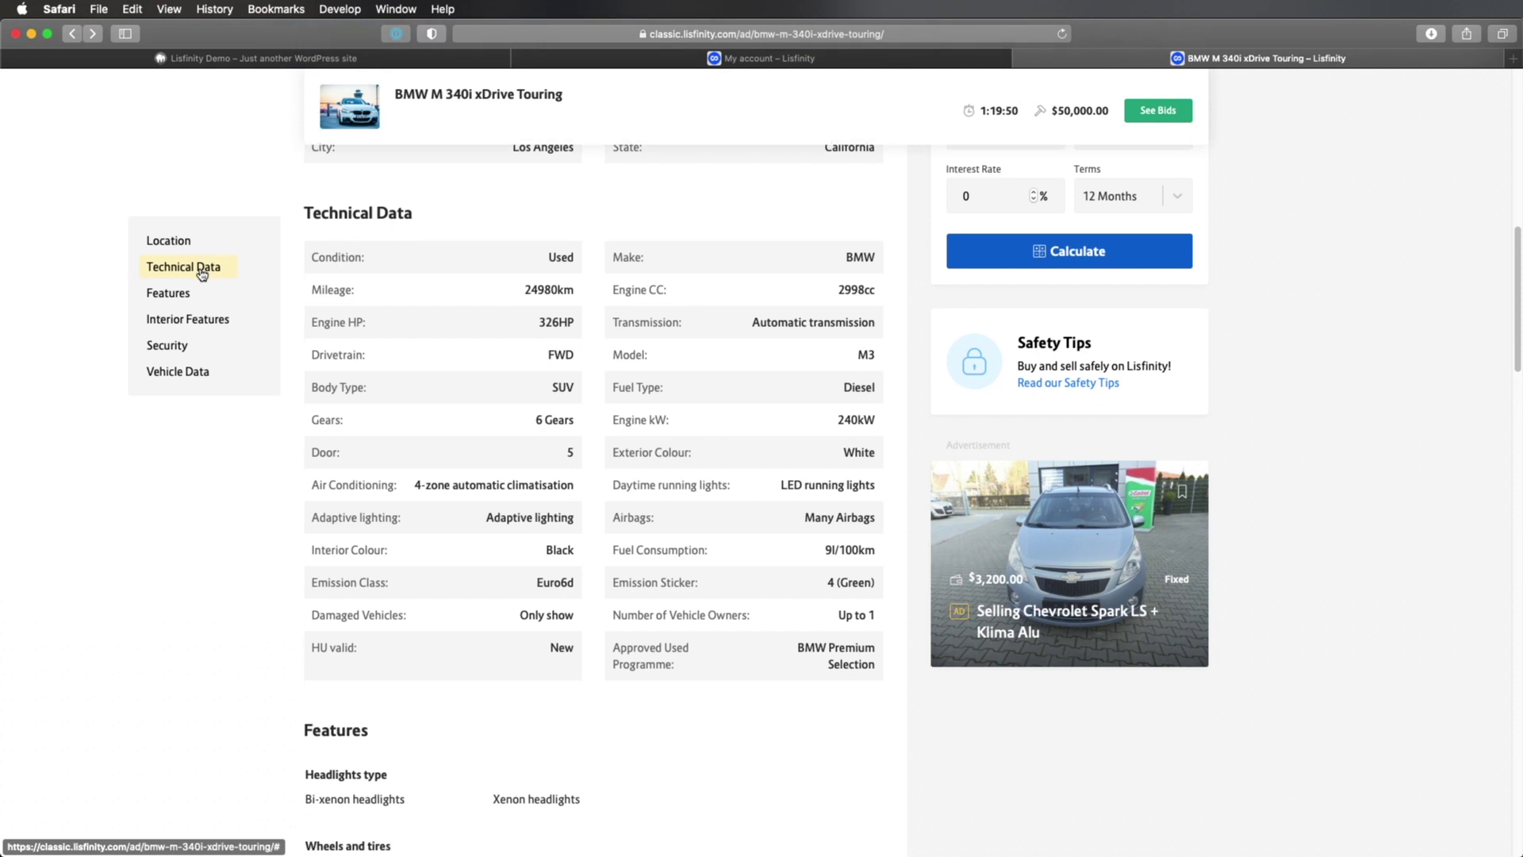
click(187, 294)
click(188, 319)
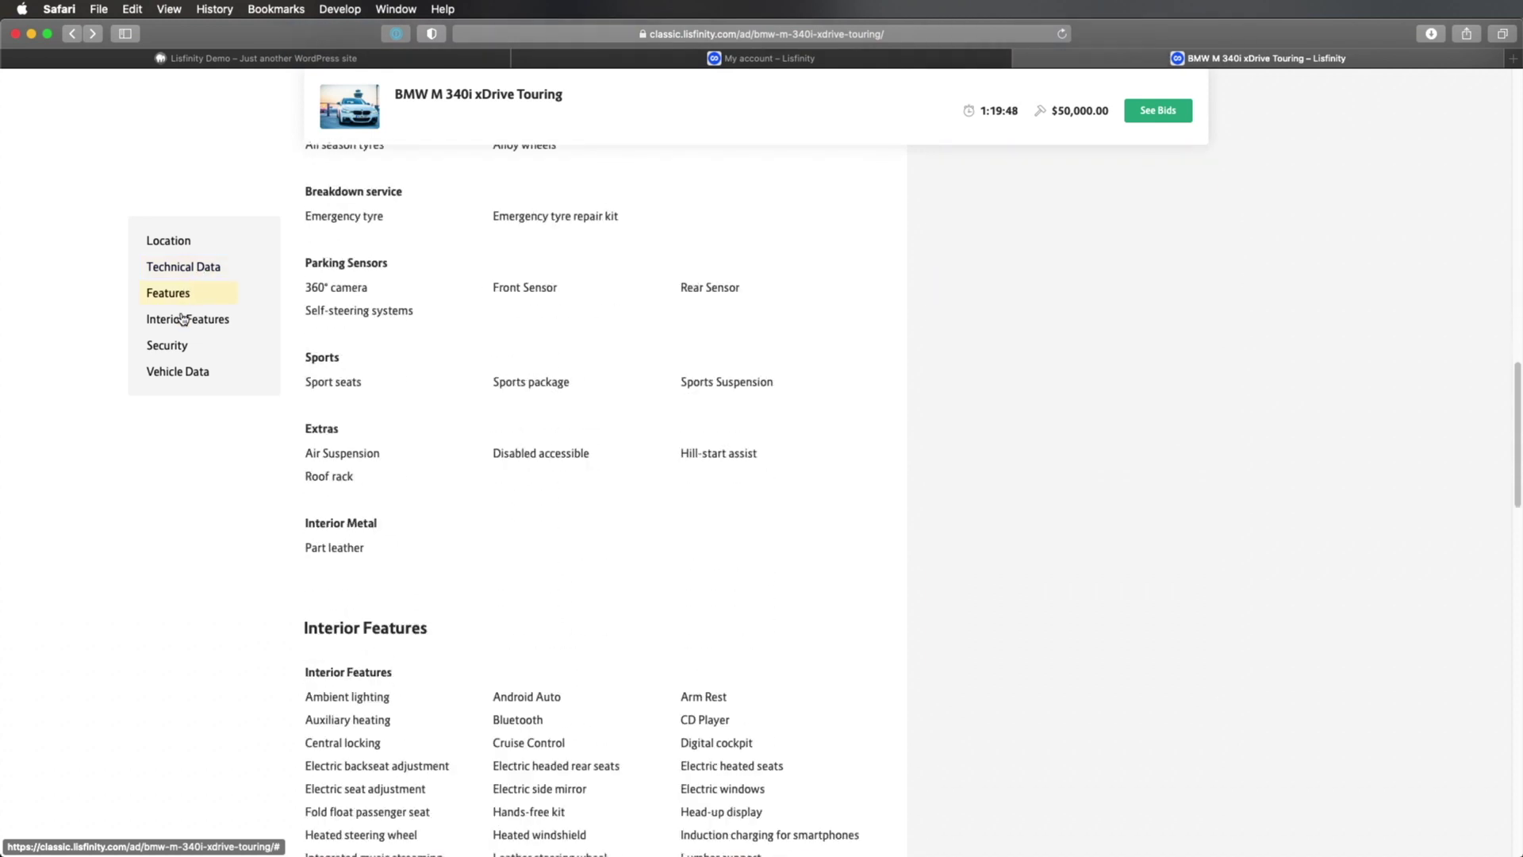
click(171, 349)
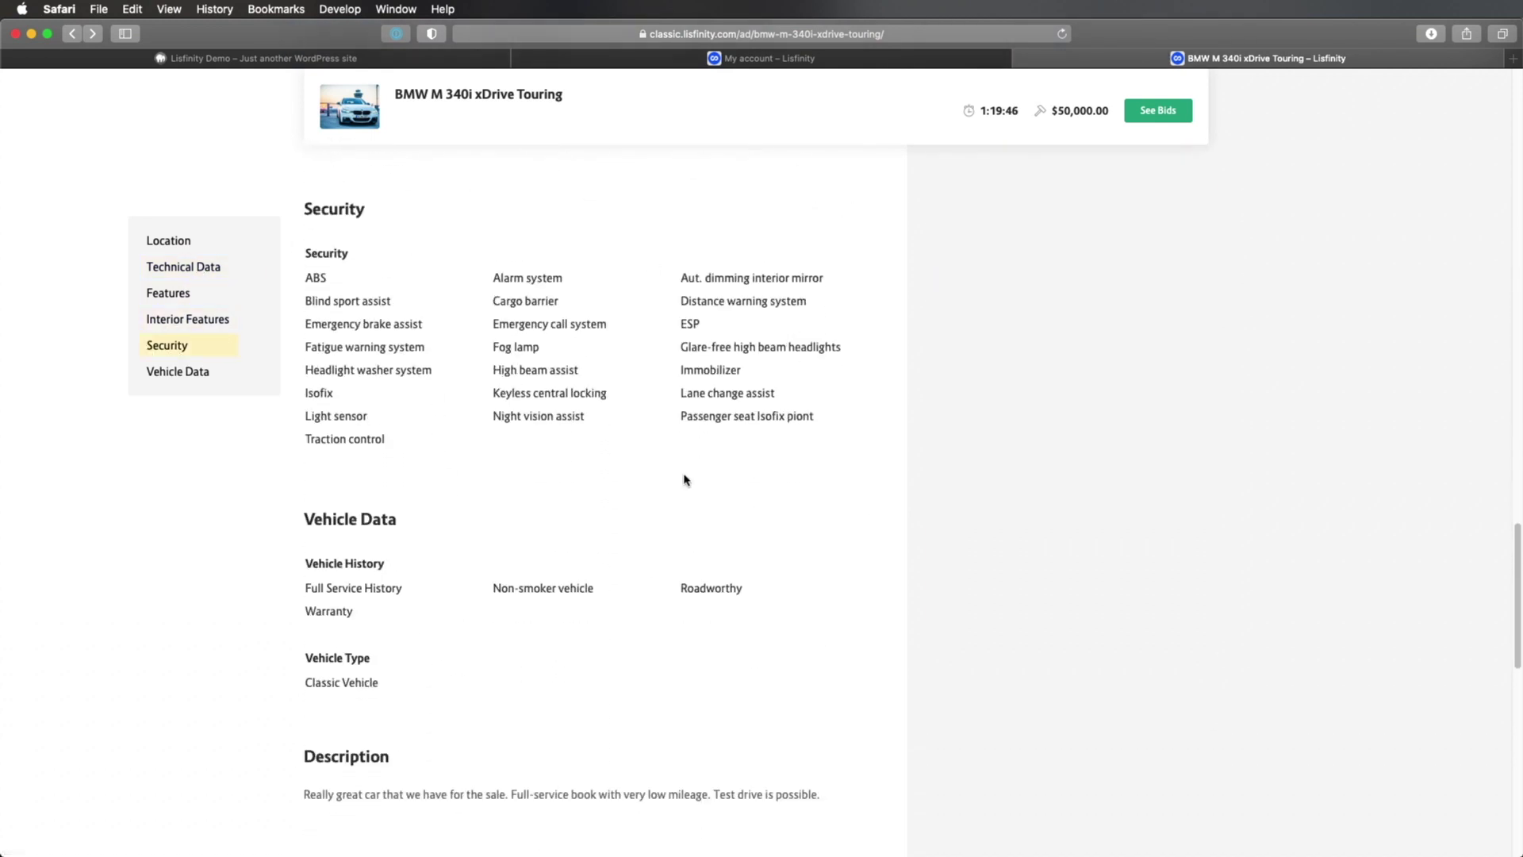
scroll(647, 333, down, 3)
scroll(648, 348, down, 2)
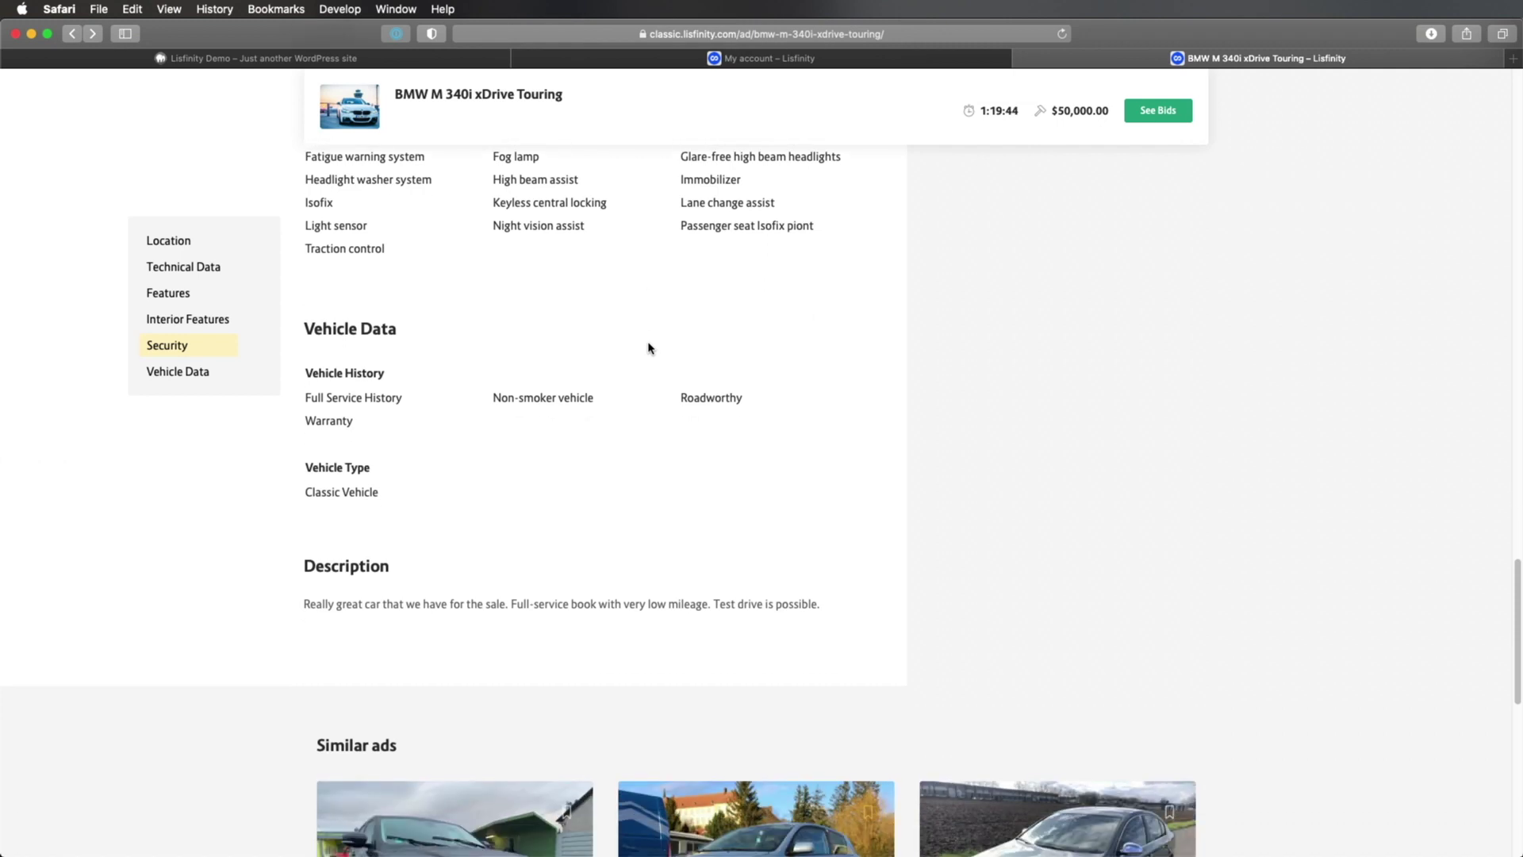
scroll(516, 425, down, 8)
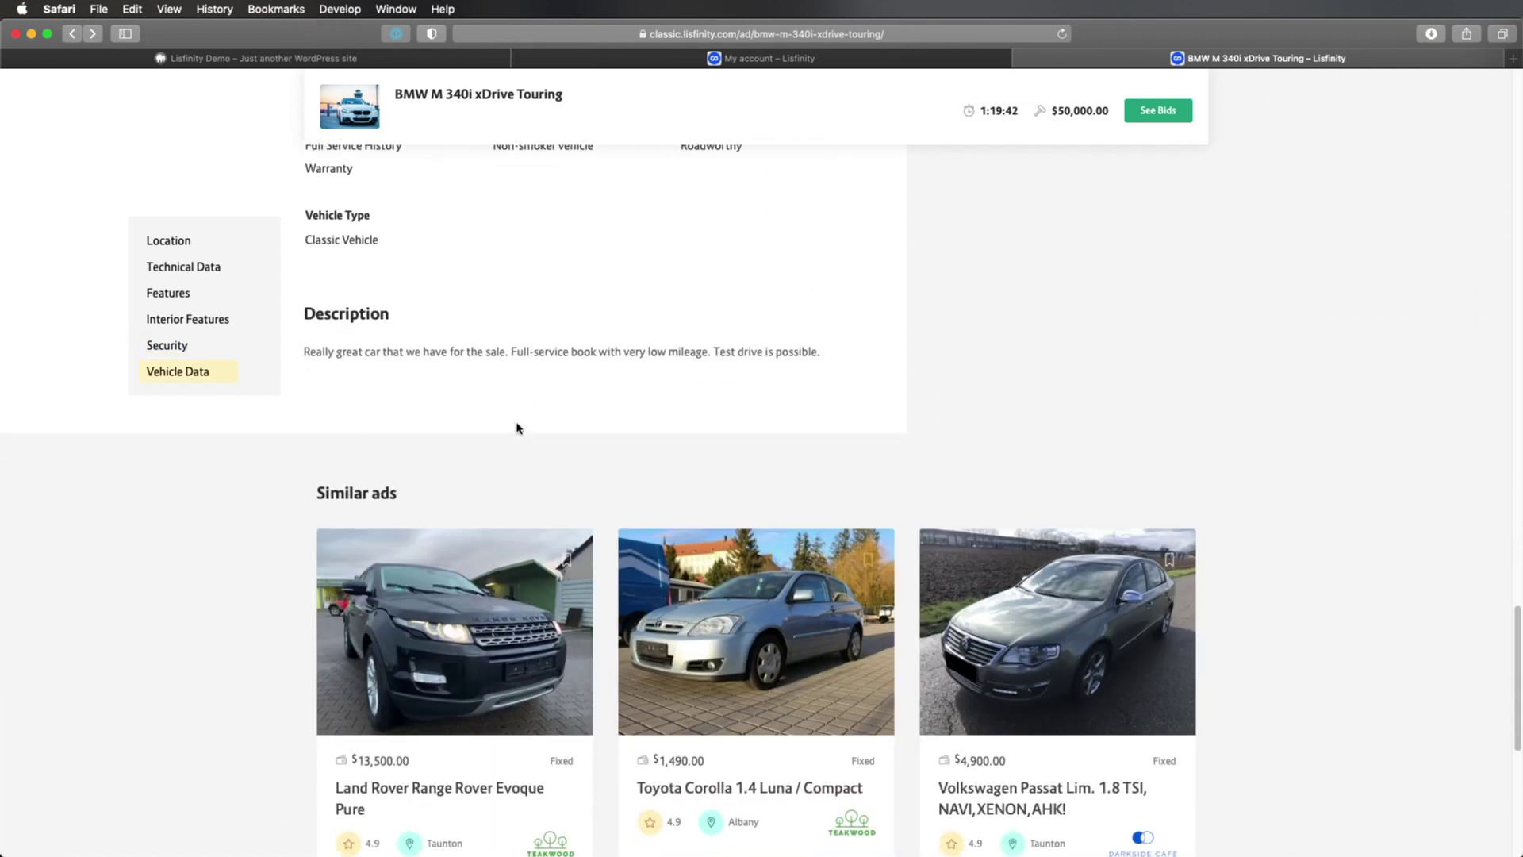
scroll(517, 426, up, 5)
scroll(518, 426, up, 15)
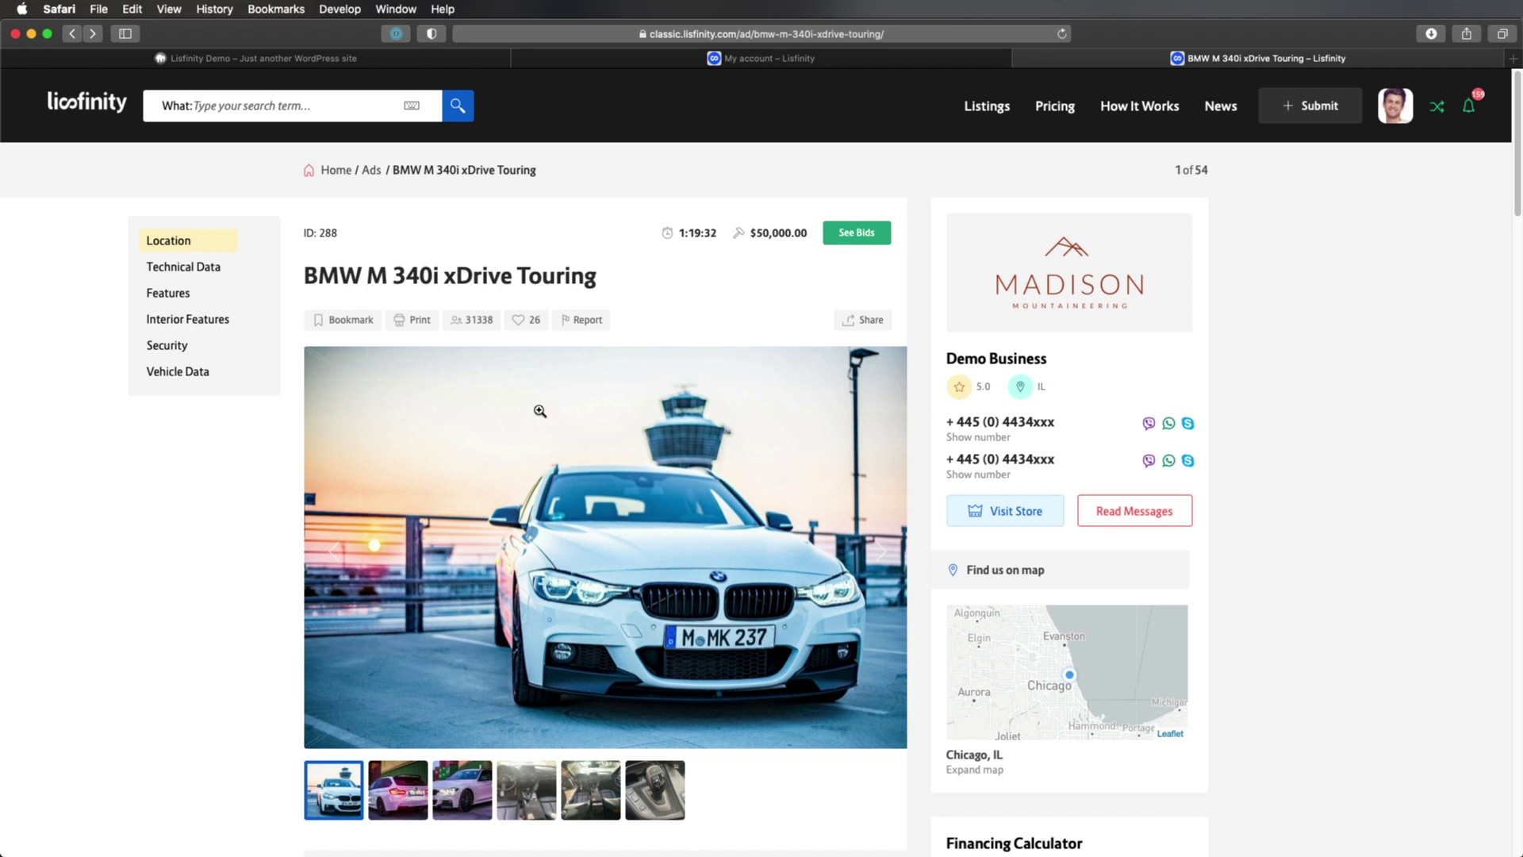
- Review the demo account's dashboard and ads list, and start submitting a new ad under the Trial Package
click(816, 62)
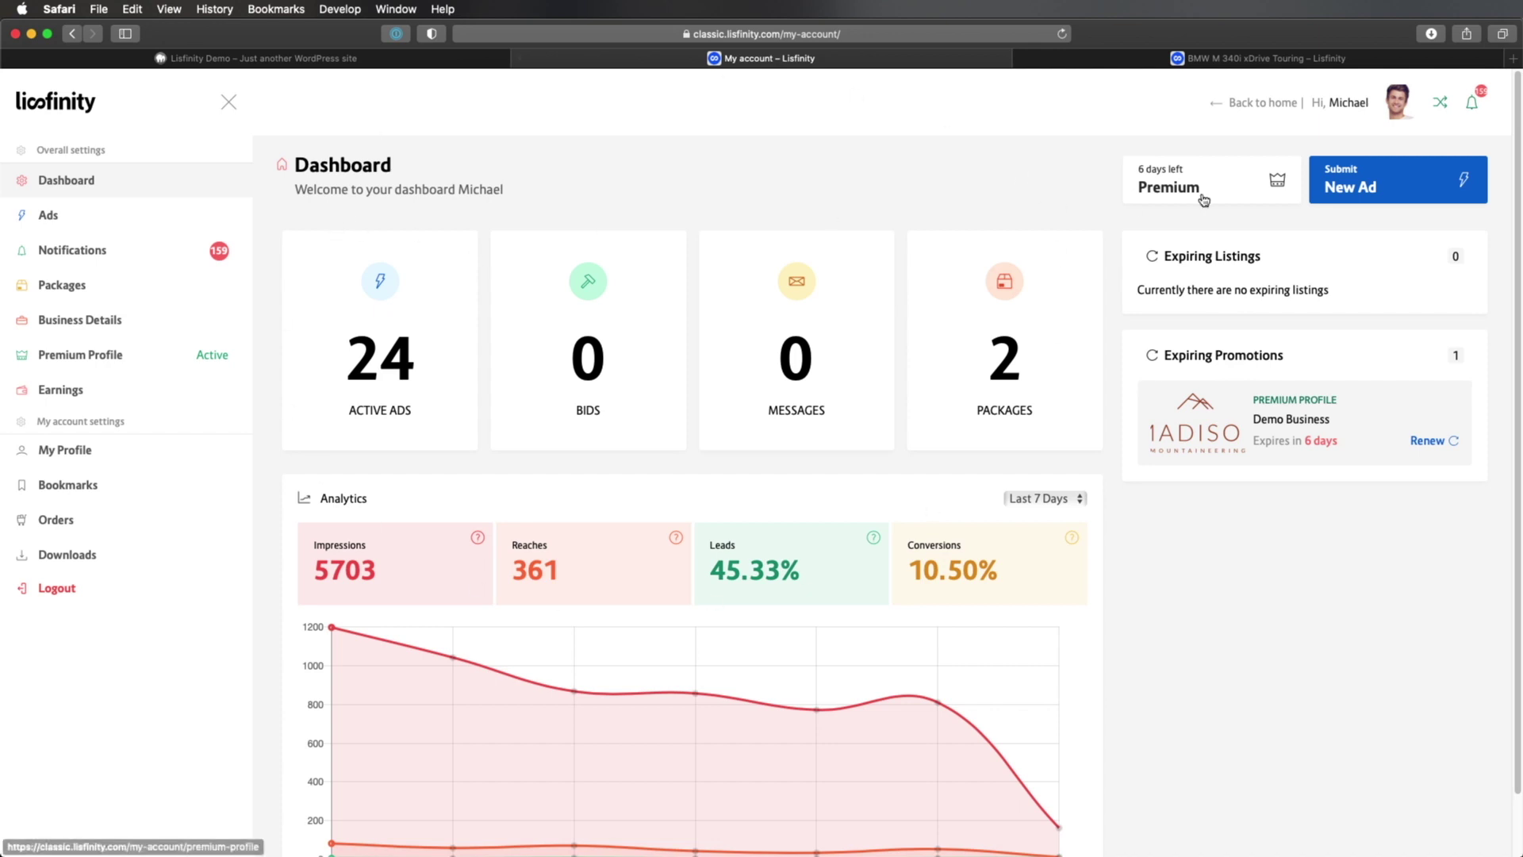
click(133, 212)
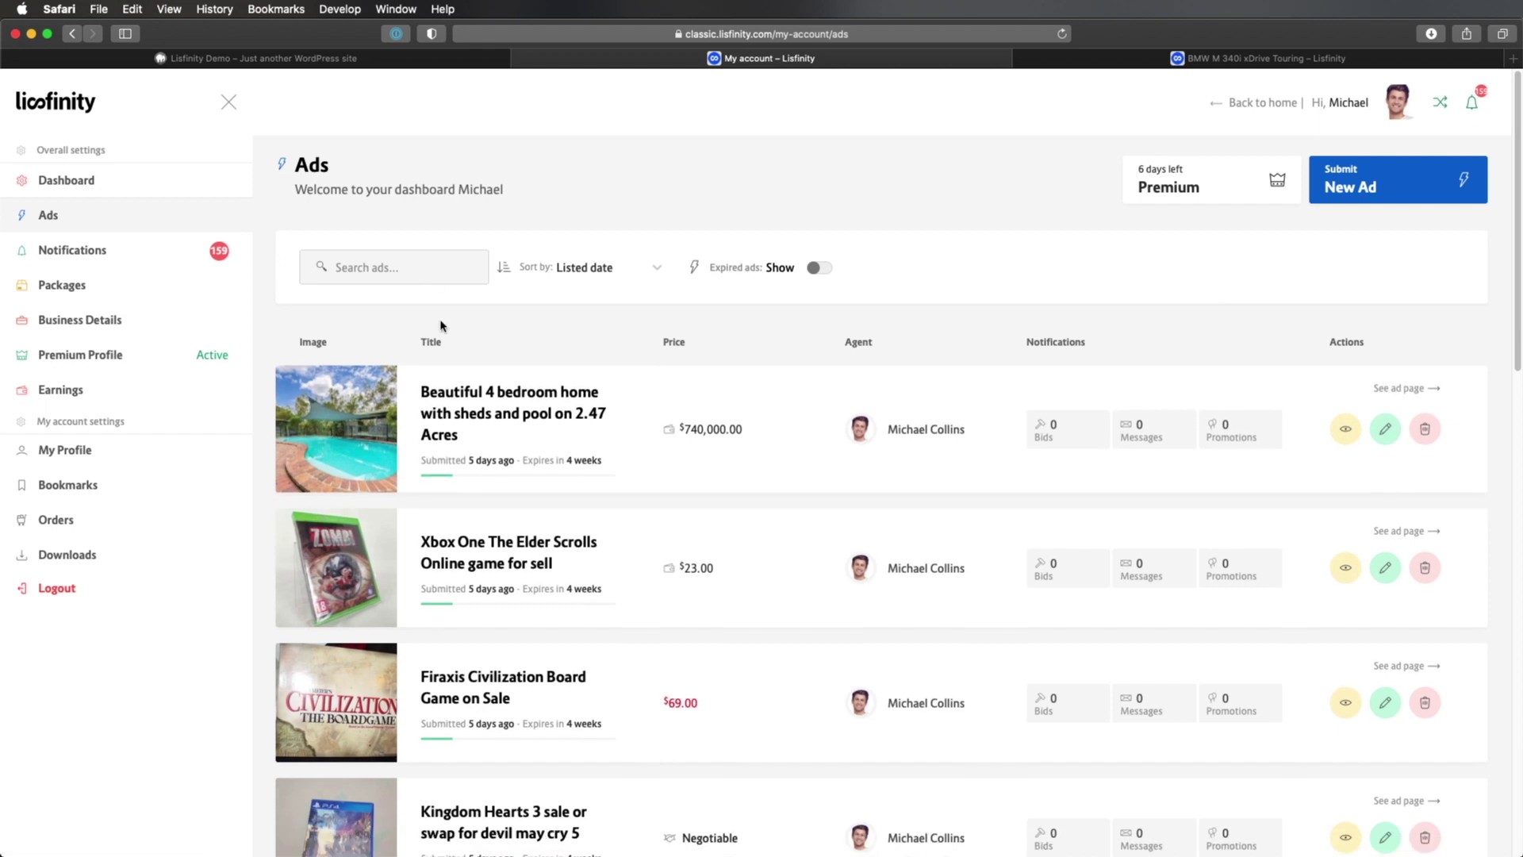
click(1389, 176)
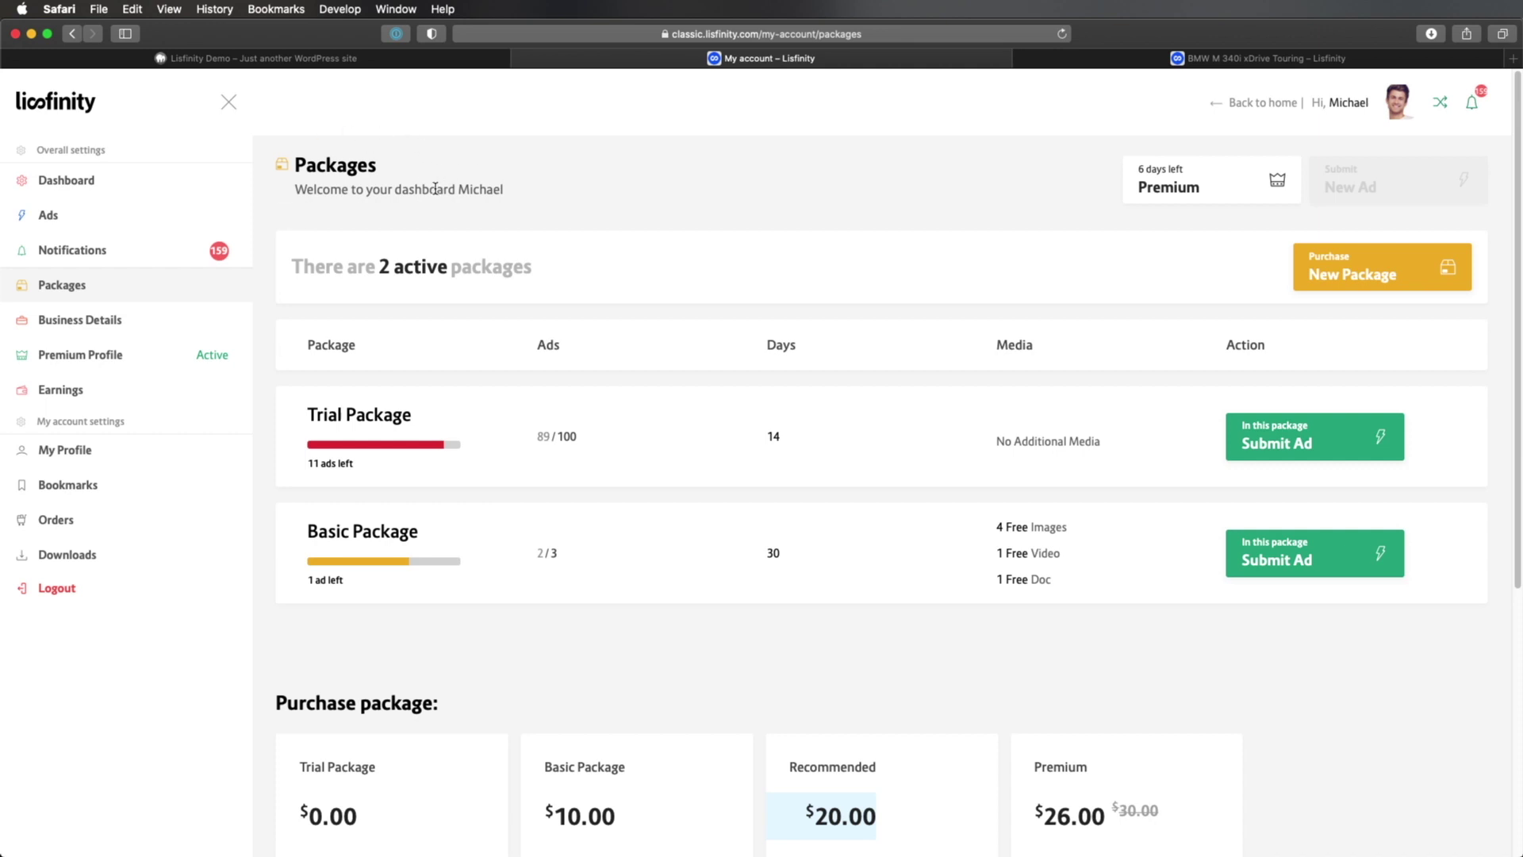
click(1289, 438)
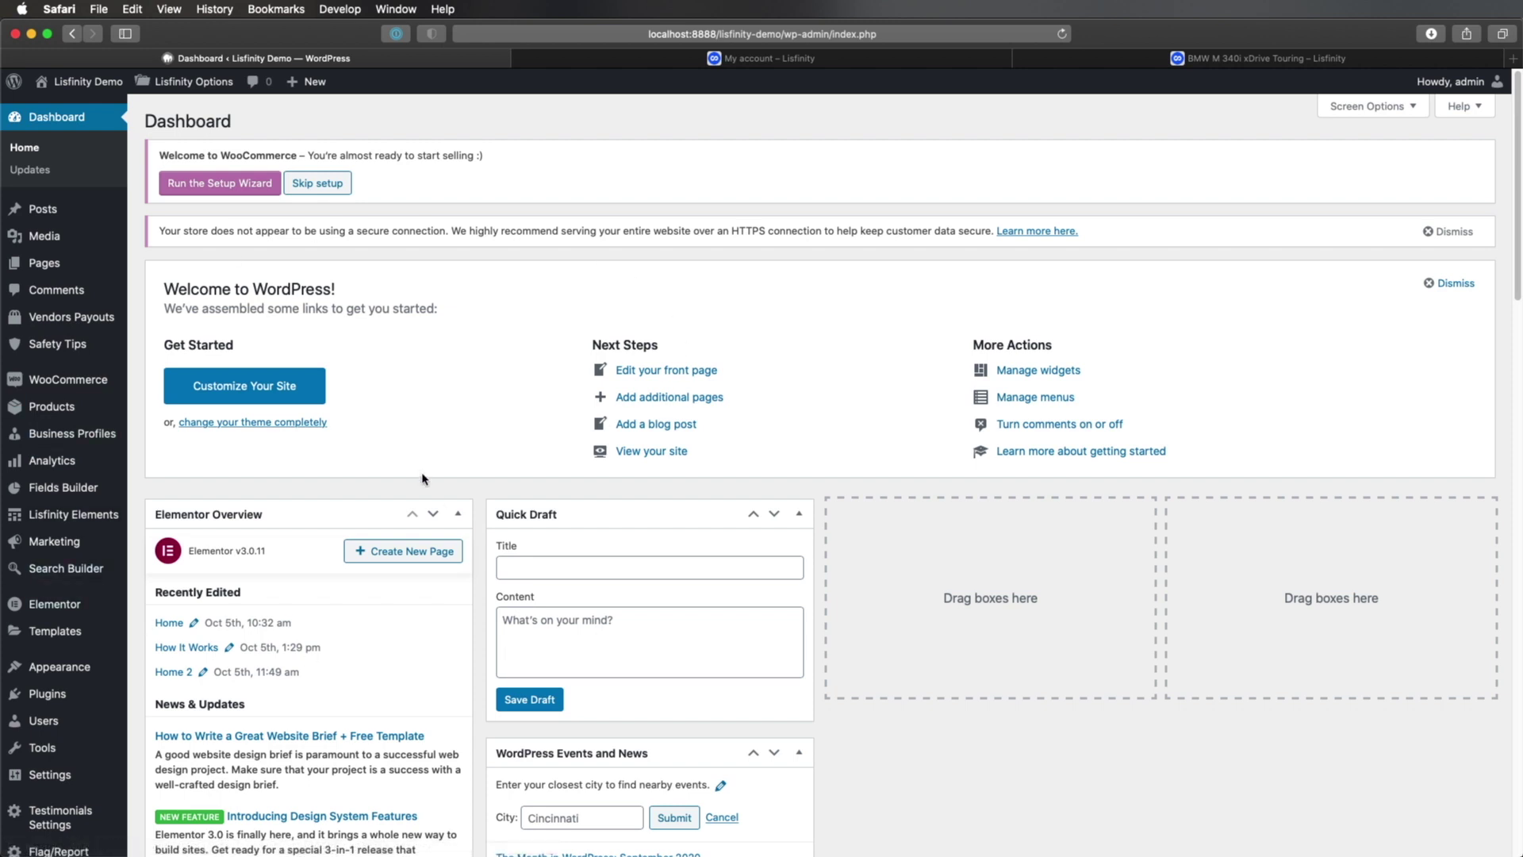
- Add a category named Electronics in the Fields Builder of the WordPress admin
click(71, 487)
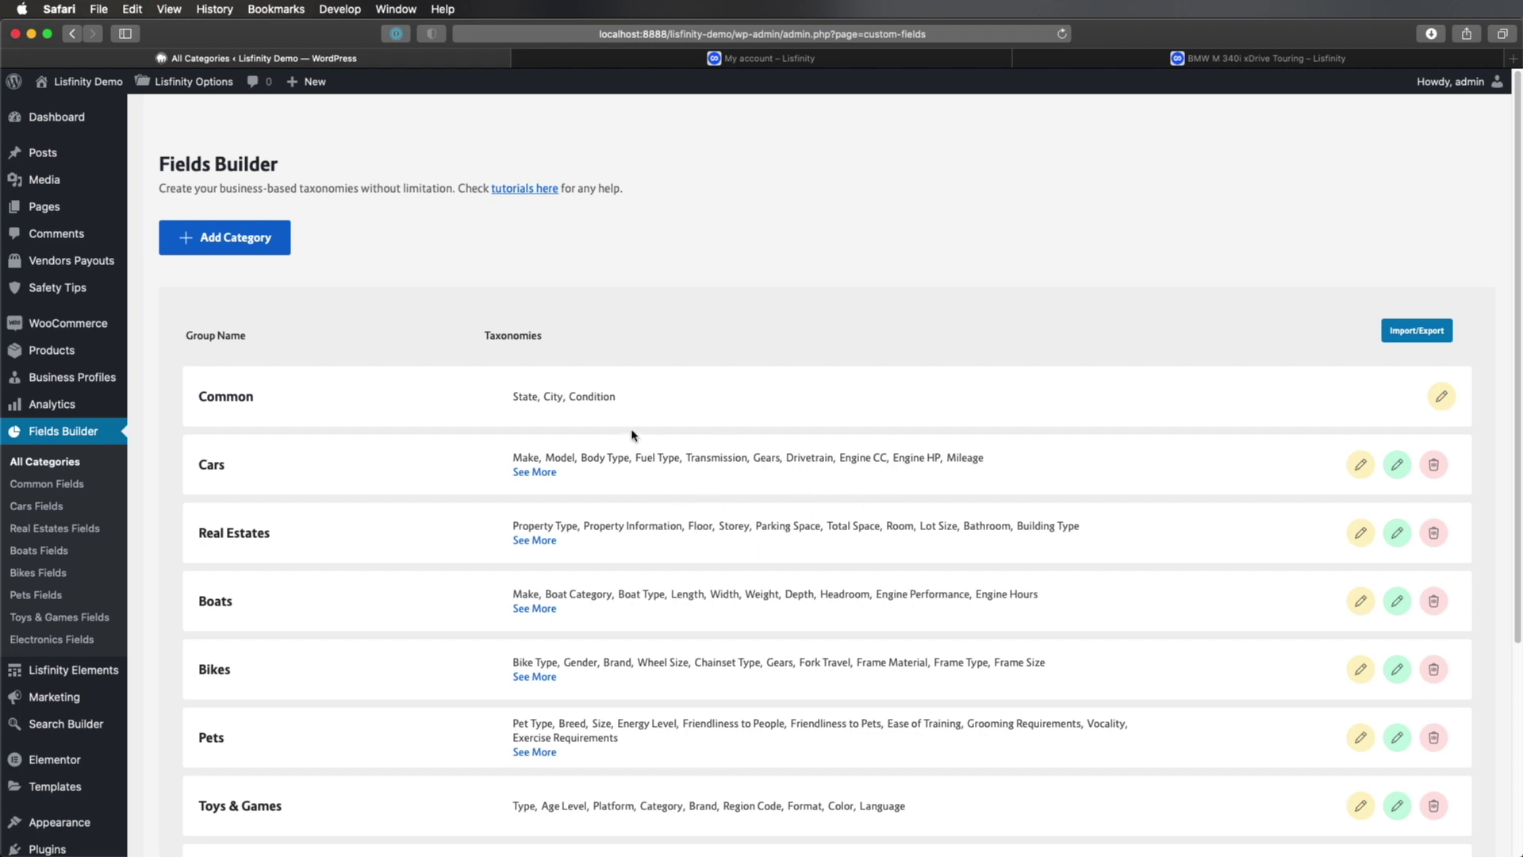
scroll(554, 484, down, 3)
scroll(547, 480, up, 3)
click(249, 236)
text(Electronics)
key(Return)
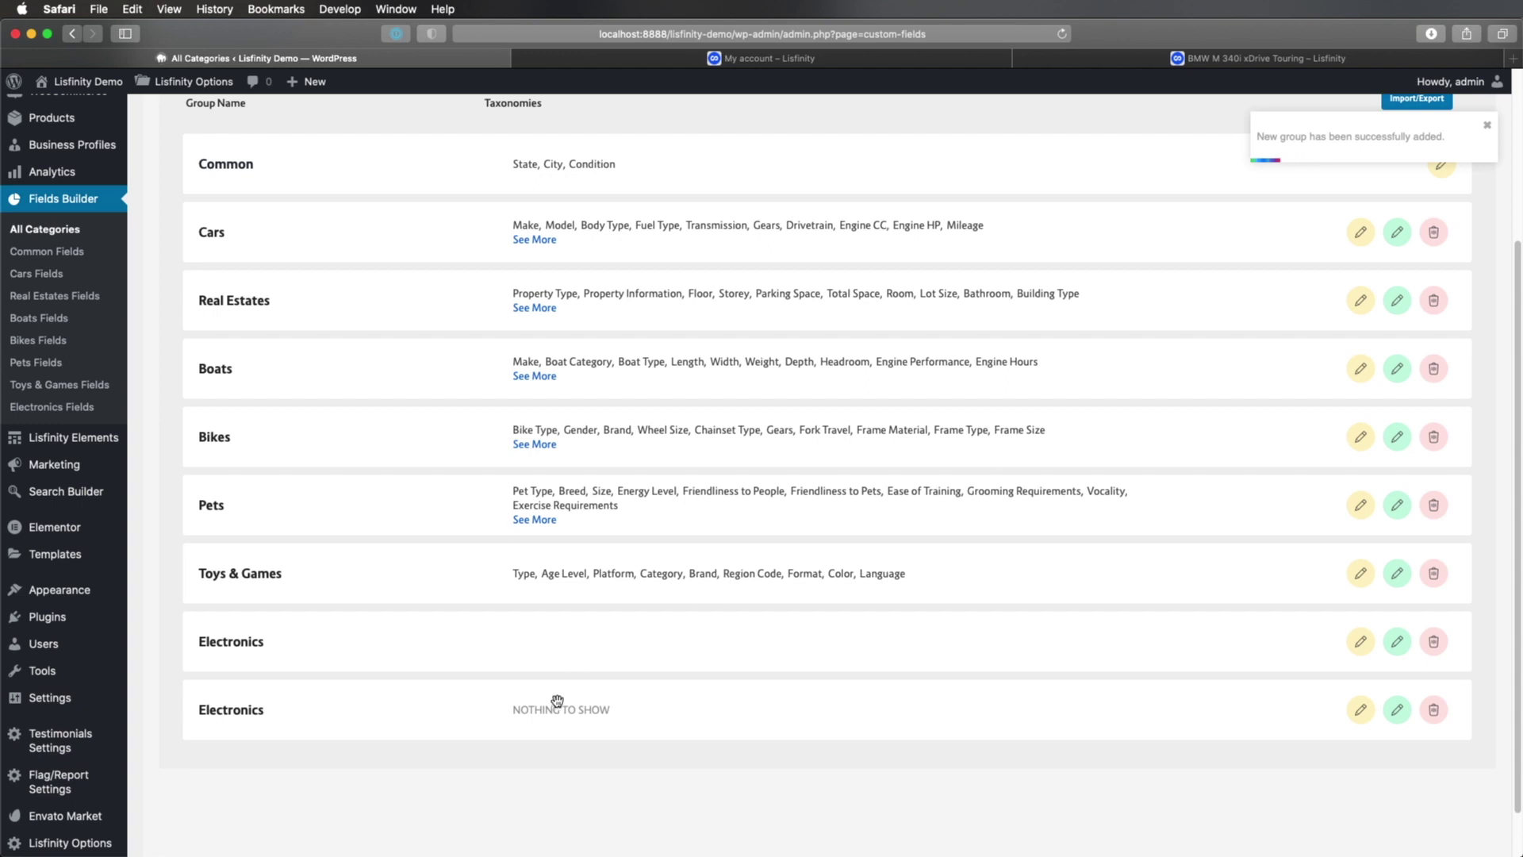
- Add a taxonomy named Monitor to the newly added, empty Electronics category
click(237, 711)
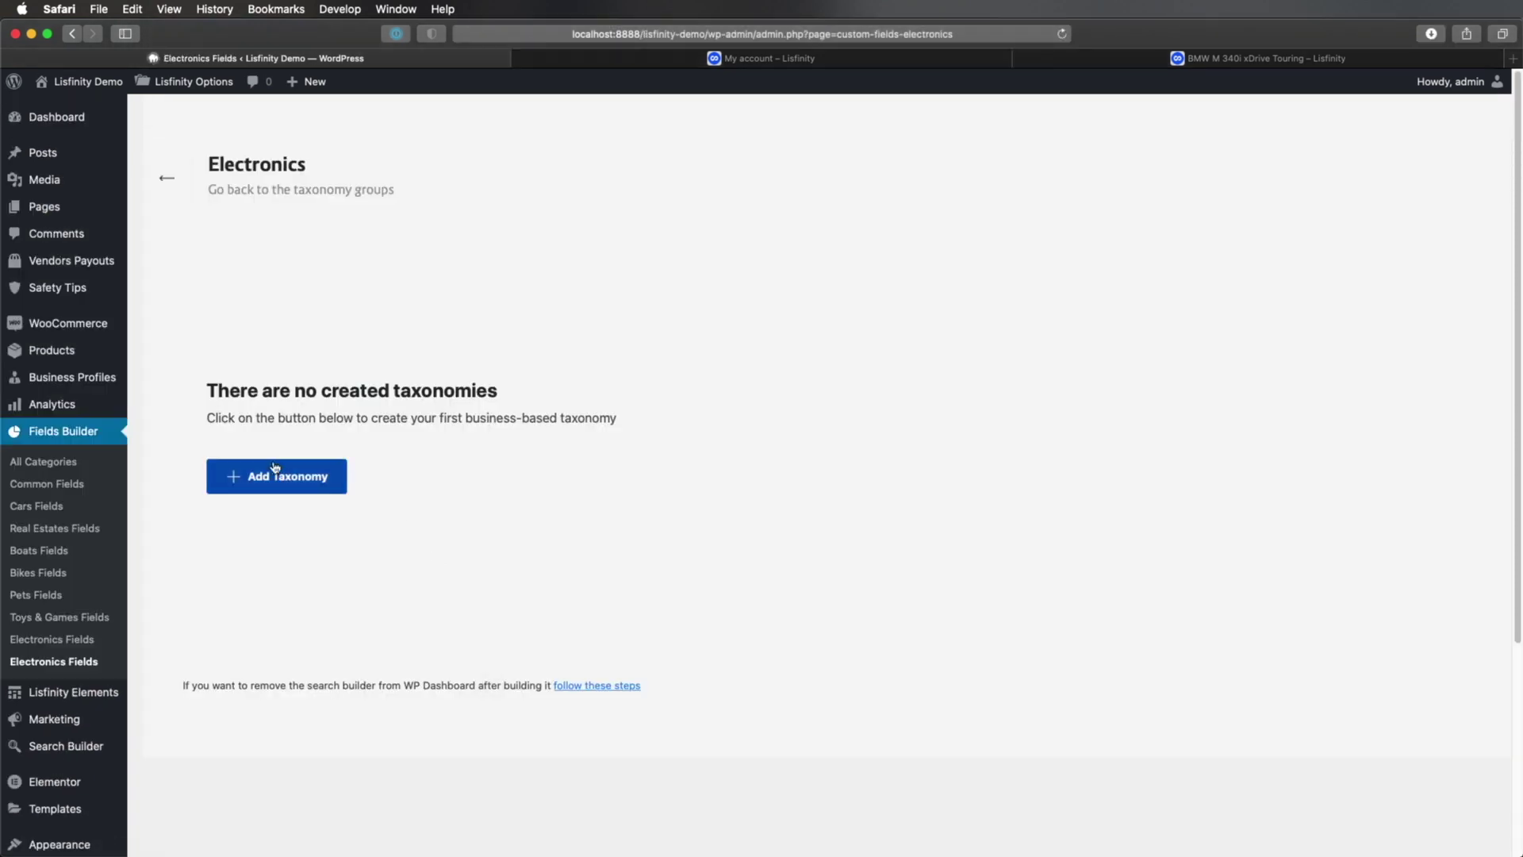
click(272, 476)
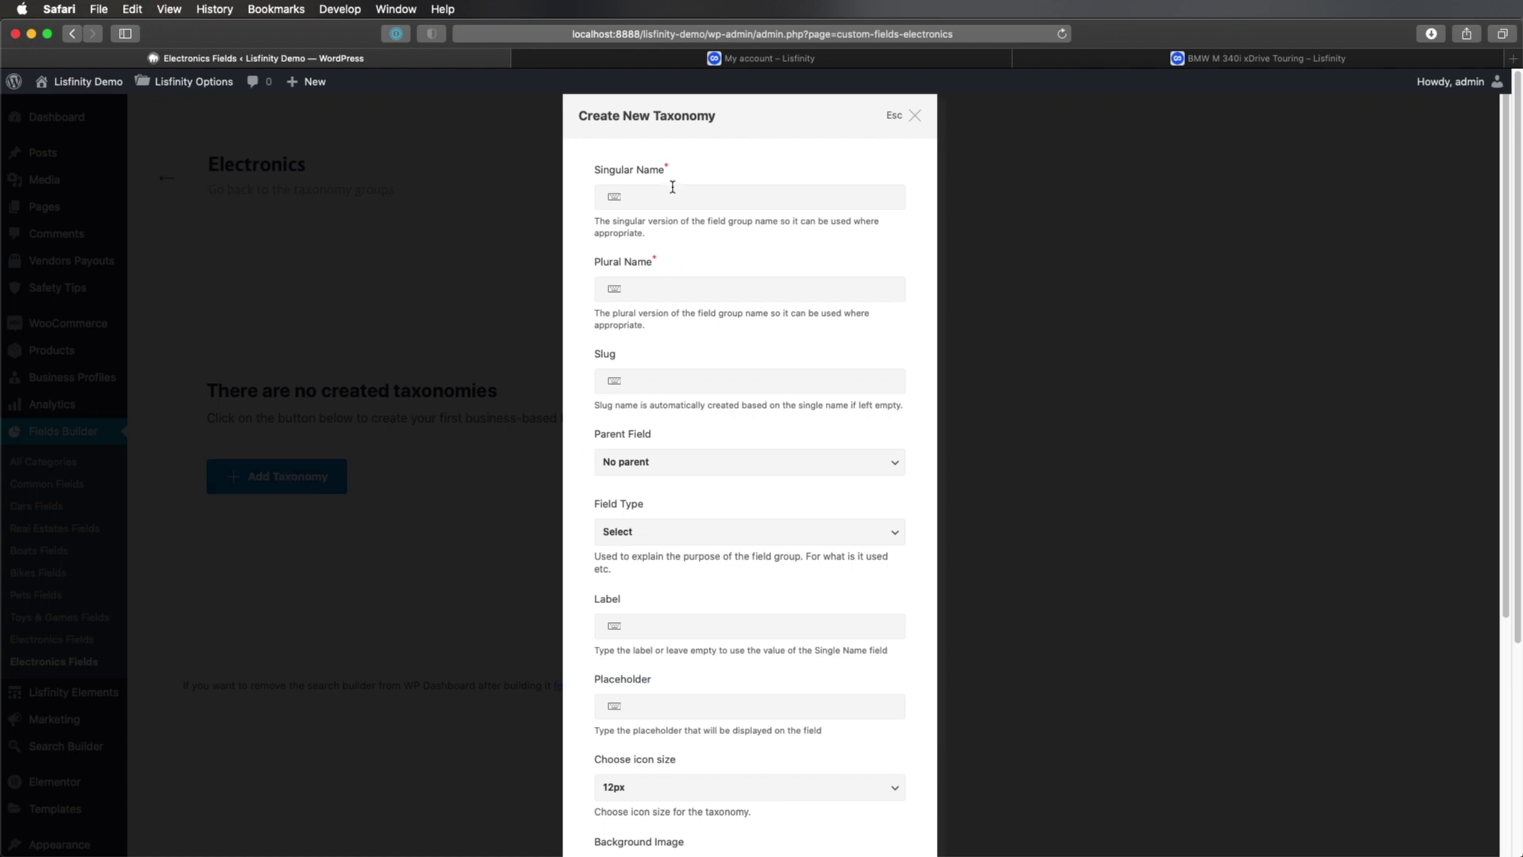
click(784, 192)
text(Monitors)
scroll(846, 720, down, 5)
click(846, 806)
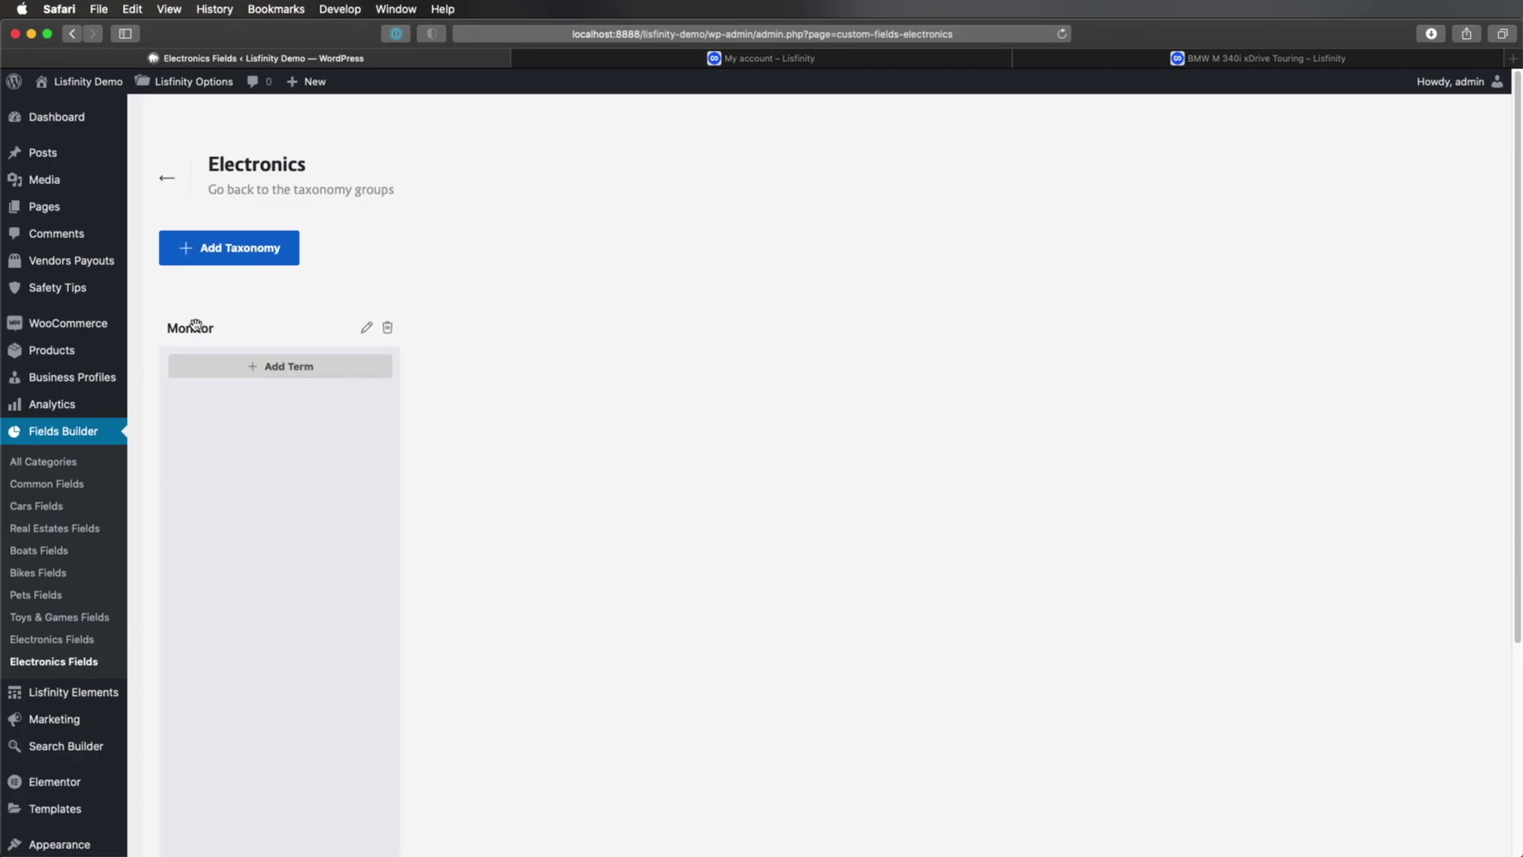
- Add a term named LED to the Monitor taxonomy
click(306, 373)
click(652, 232)
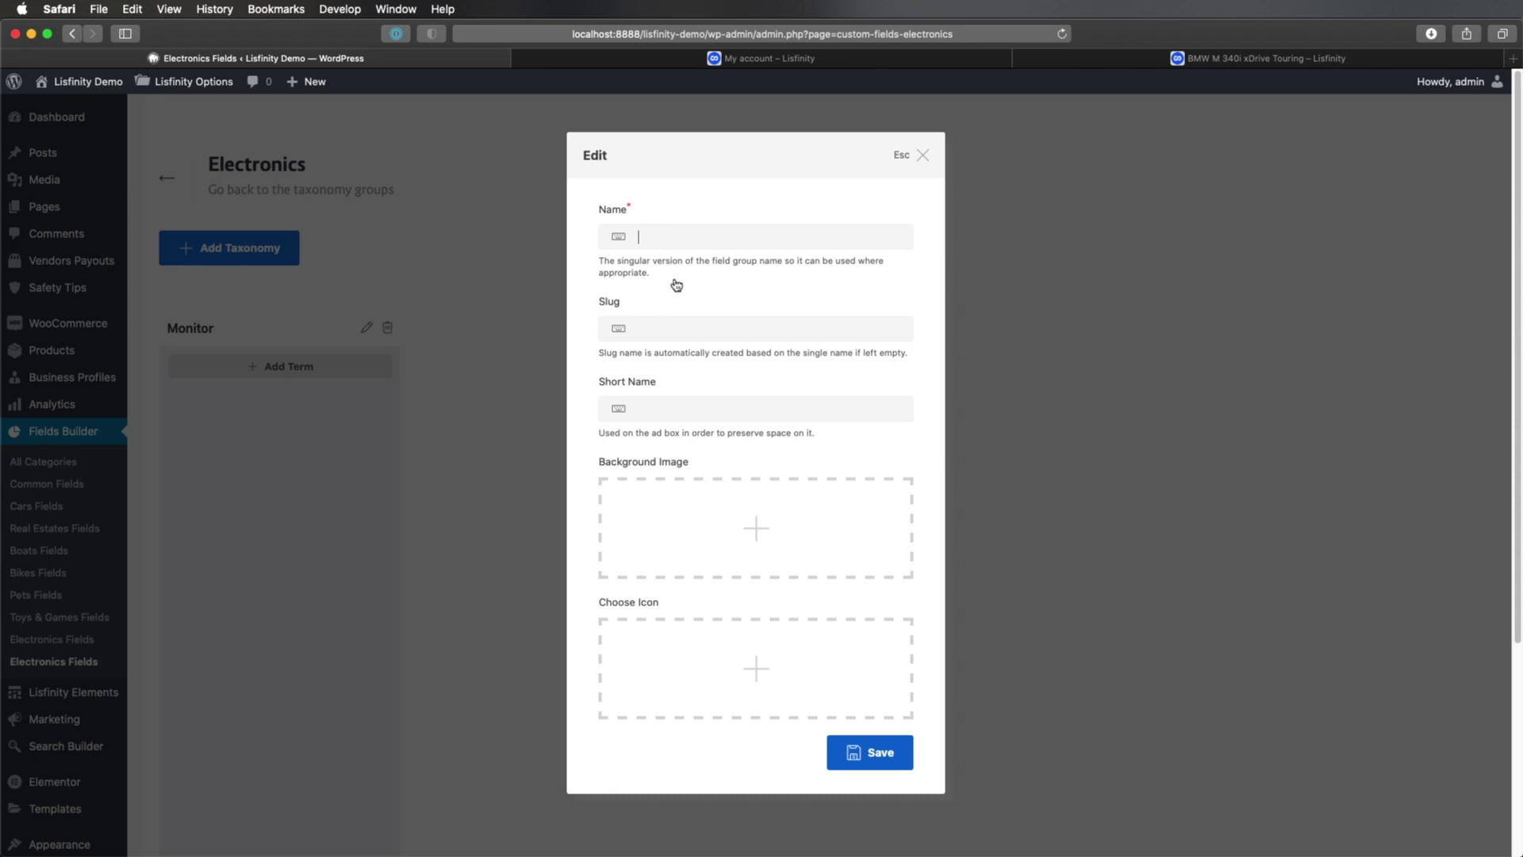
text(LED)
click(853, 727)
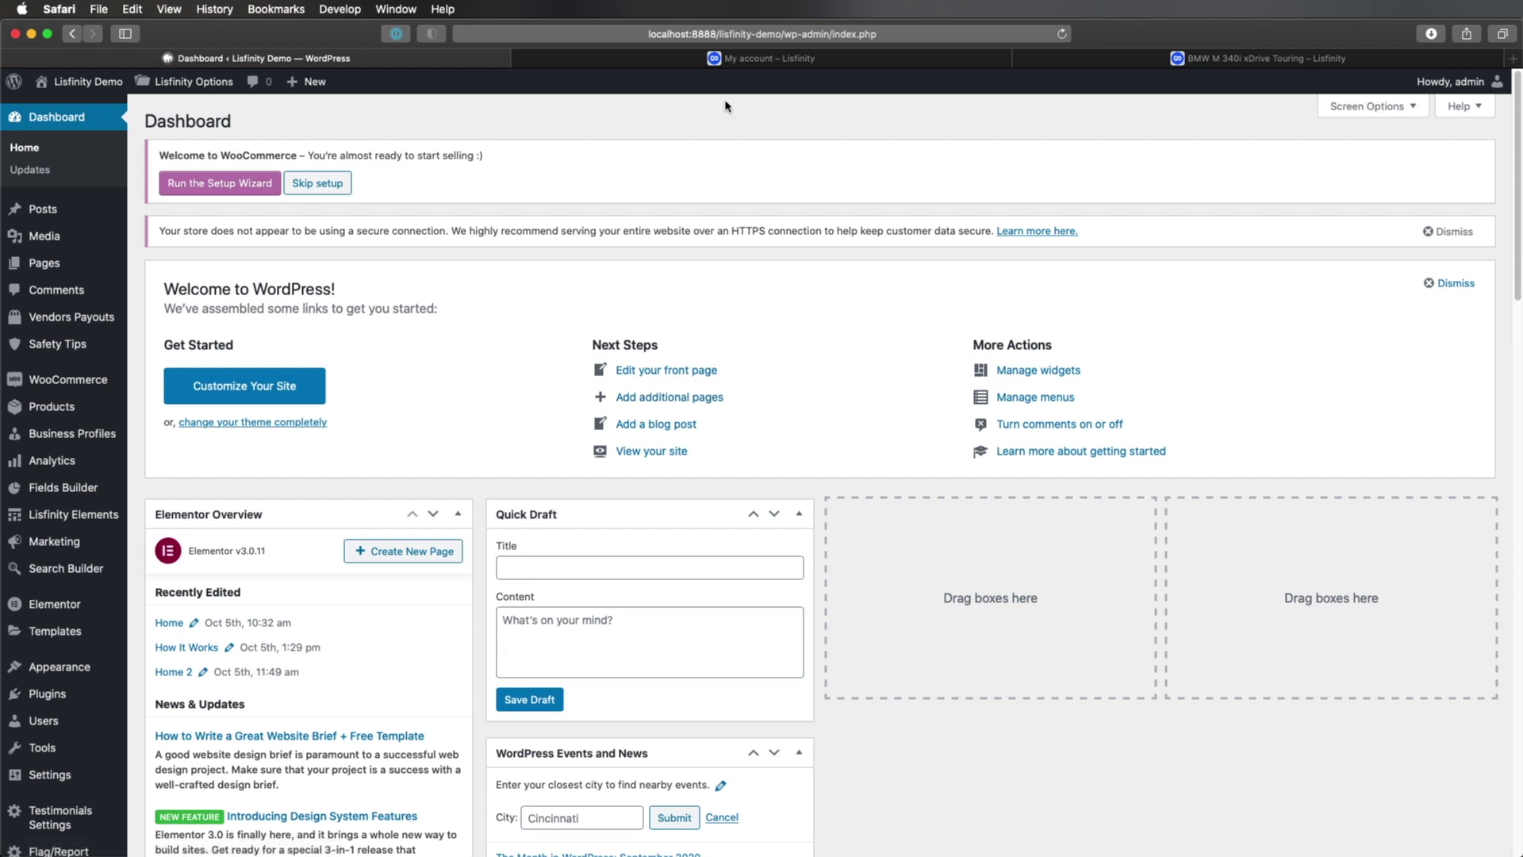
- Visit the Lisfinity Demo site in a new browser tab and run a search without a search term
super+click(85, 107)
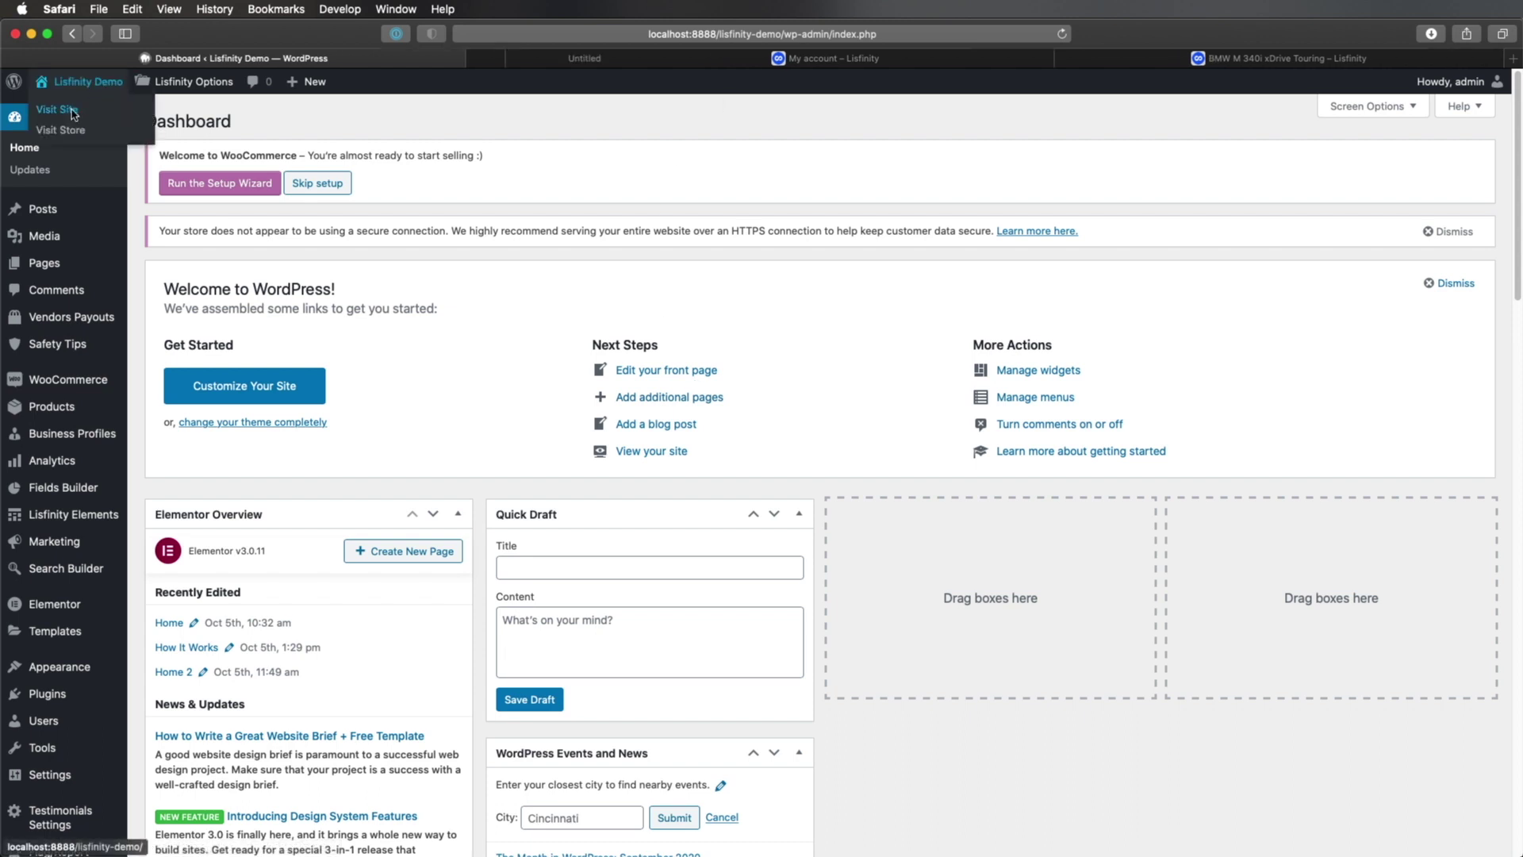
click(603, 56)
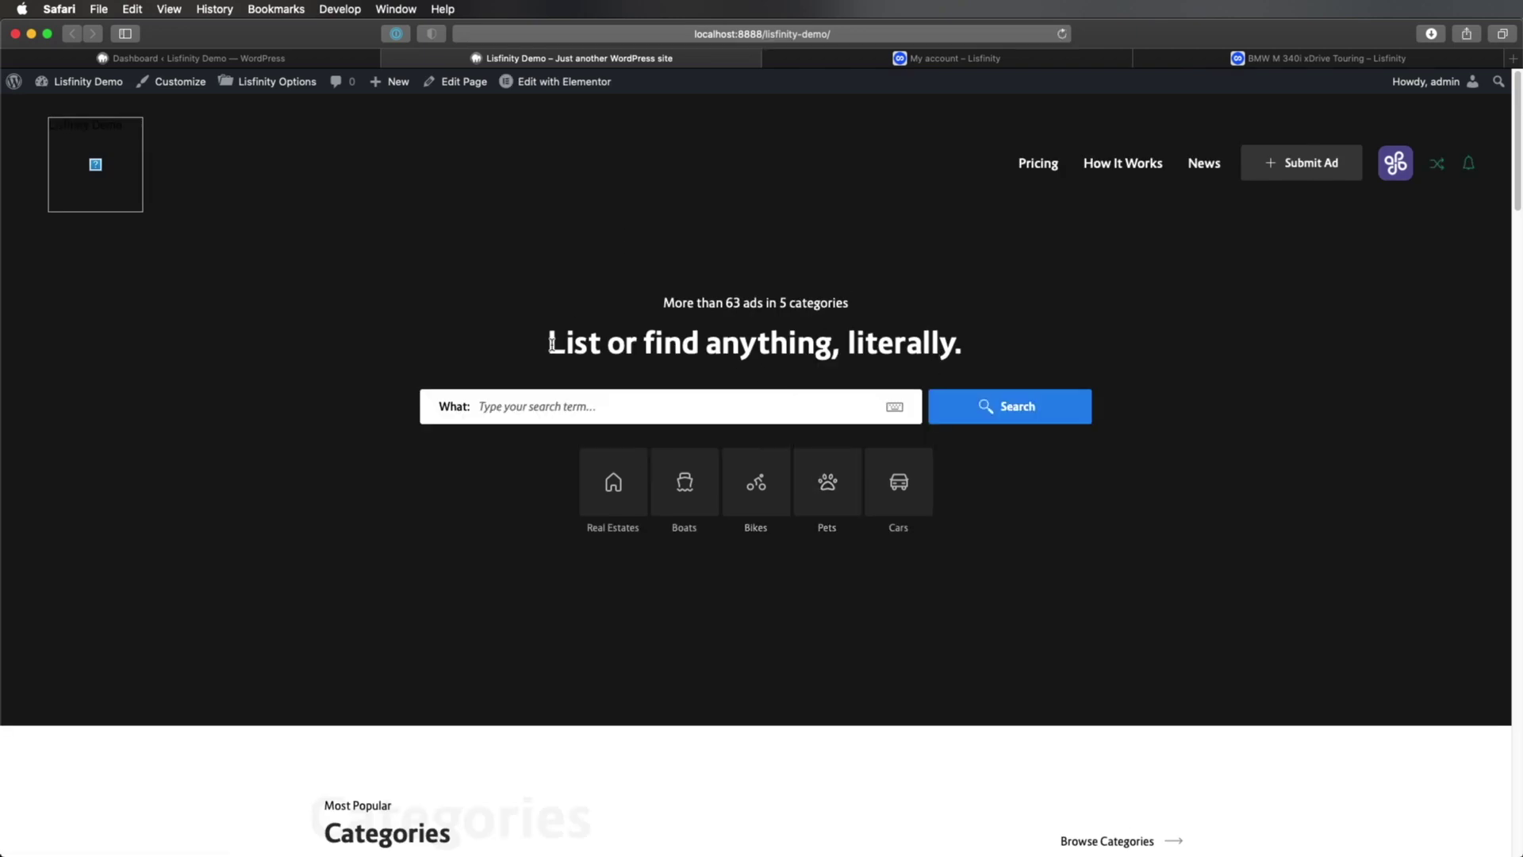
click(1036, 415)
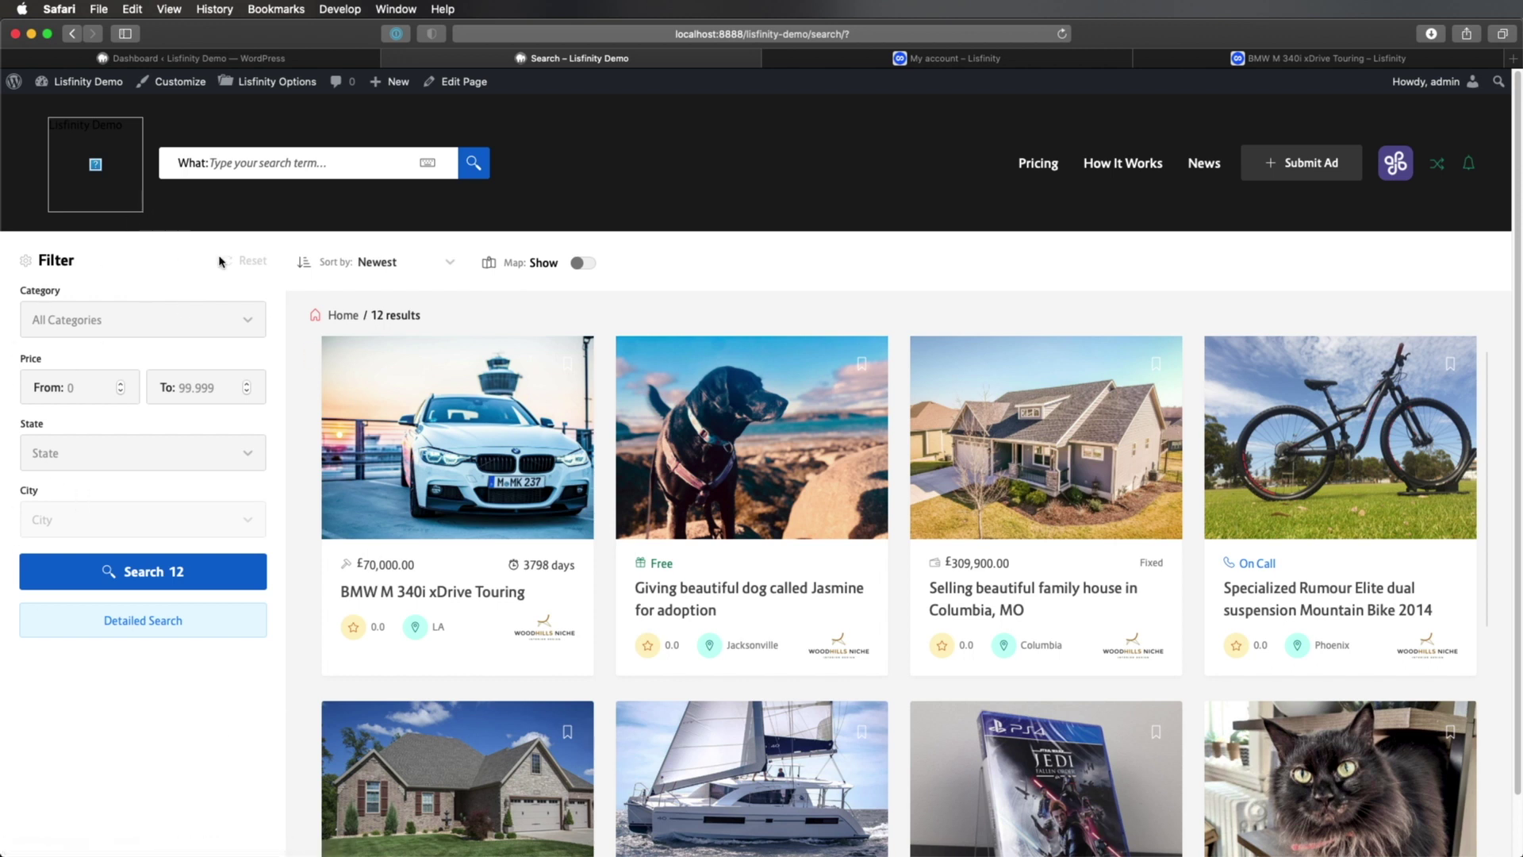
- Open the Search Page fields in the Search Builder and compare them with the filter on the site's search page
click(190, 58)
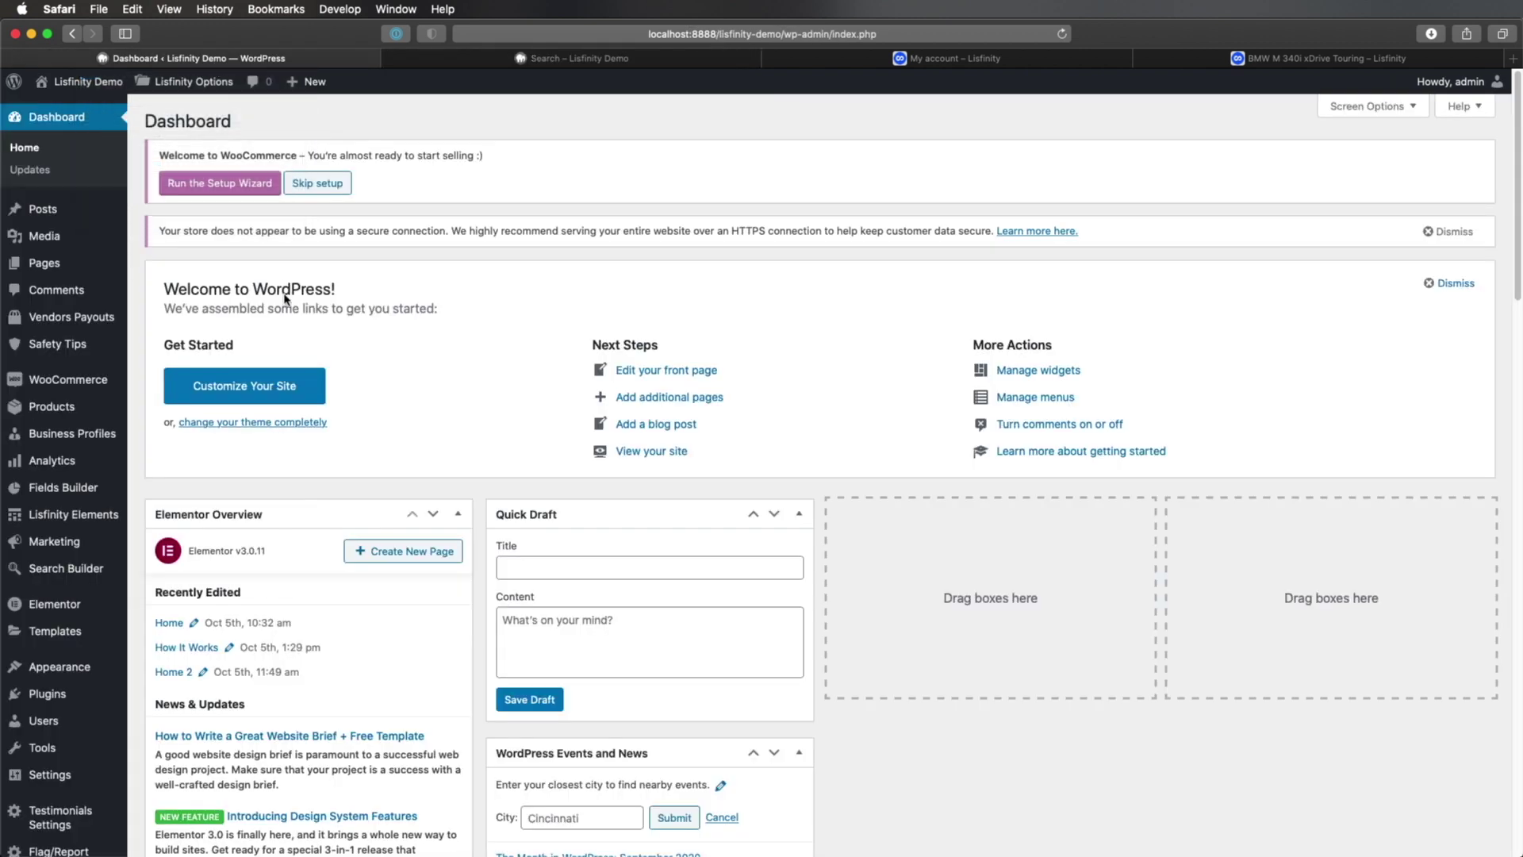
click(75, 571)
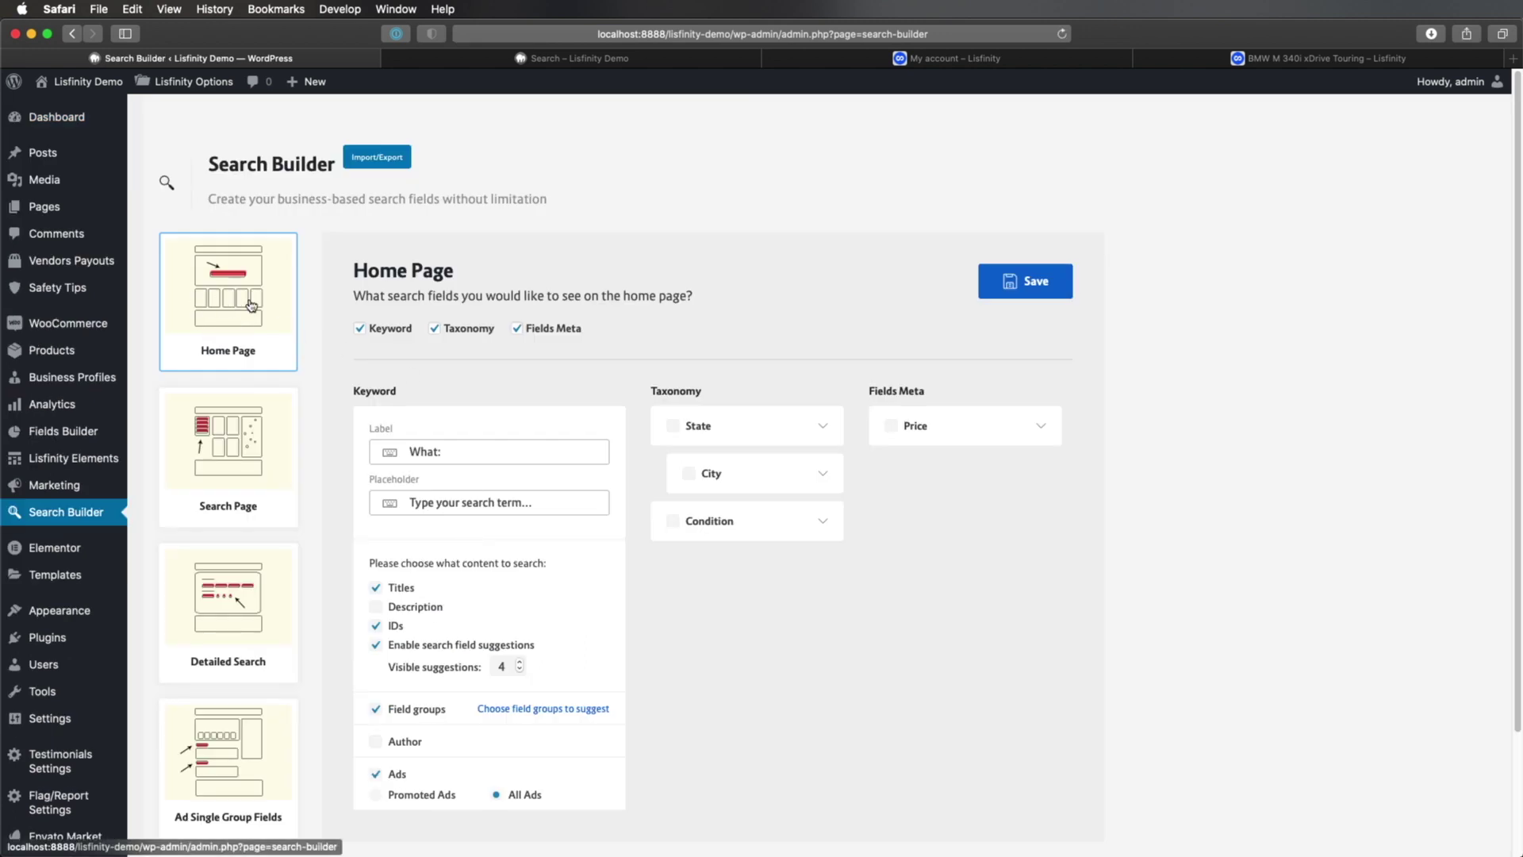
click(248, 479)
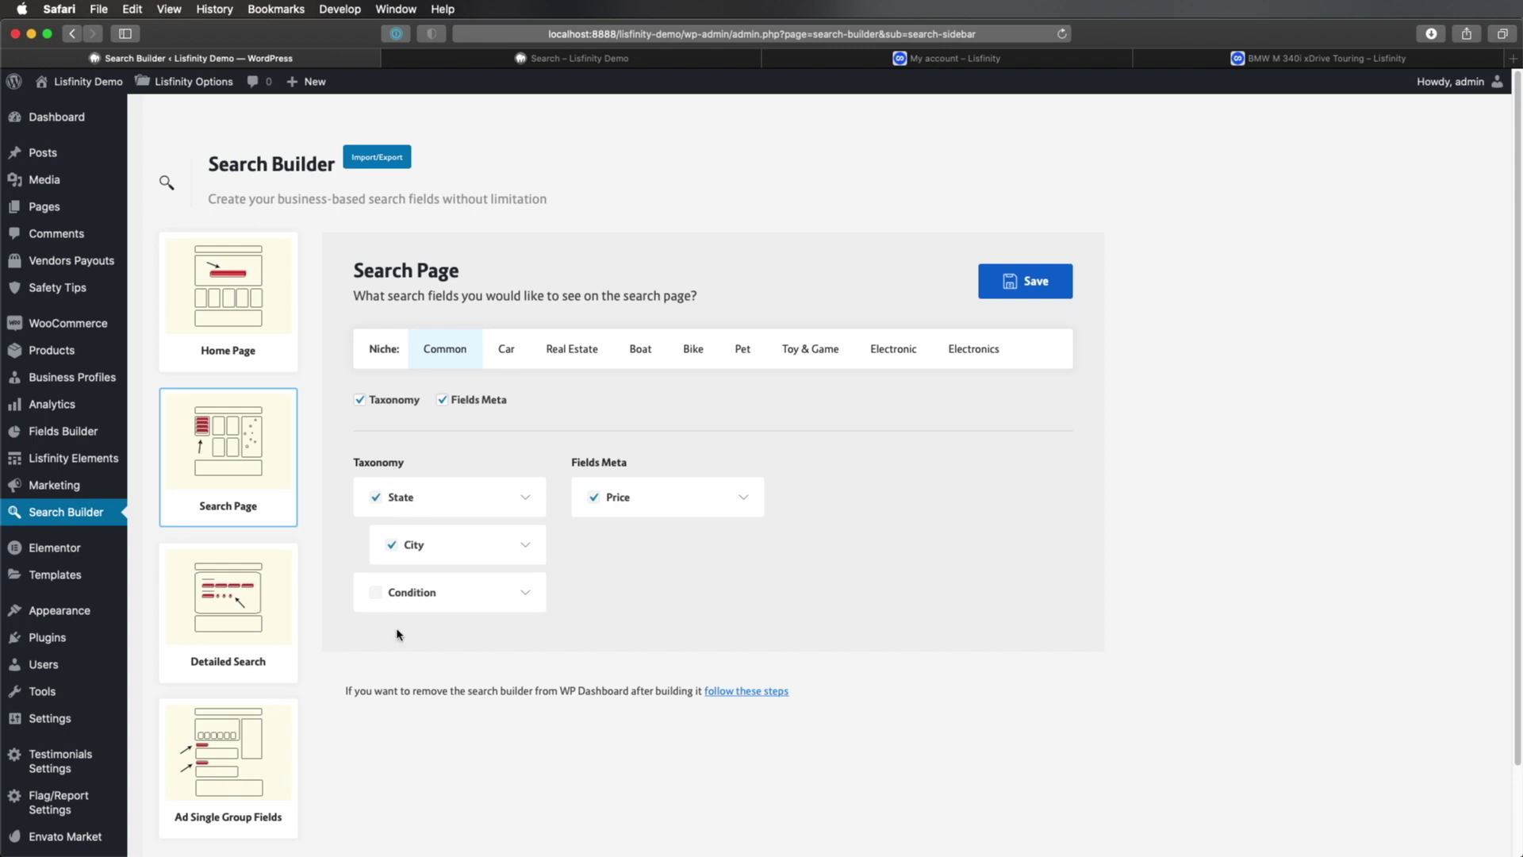
click(613, 63)
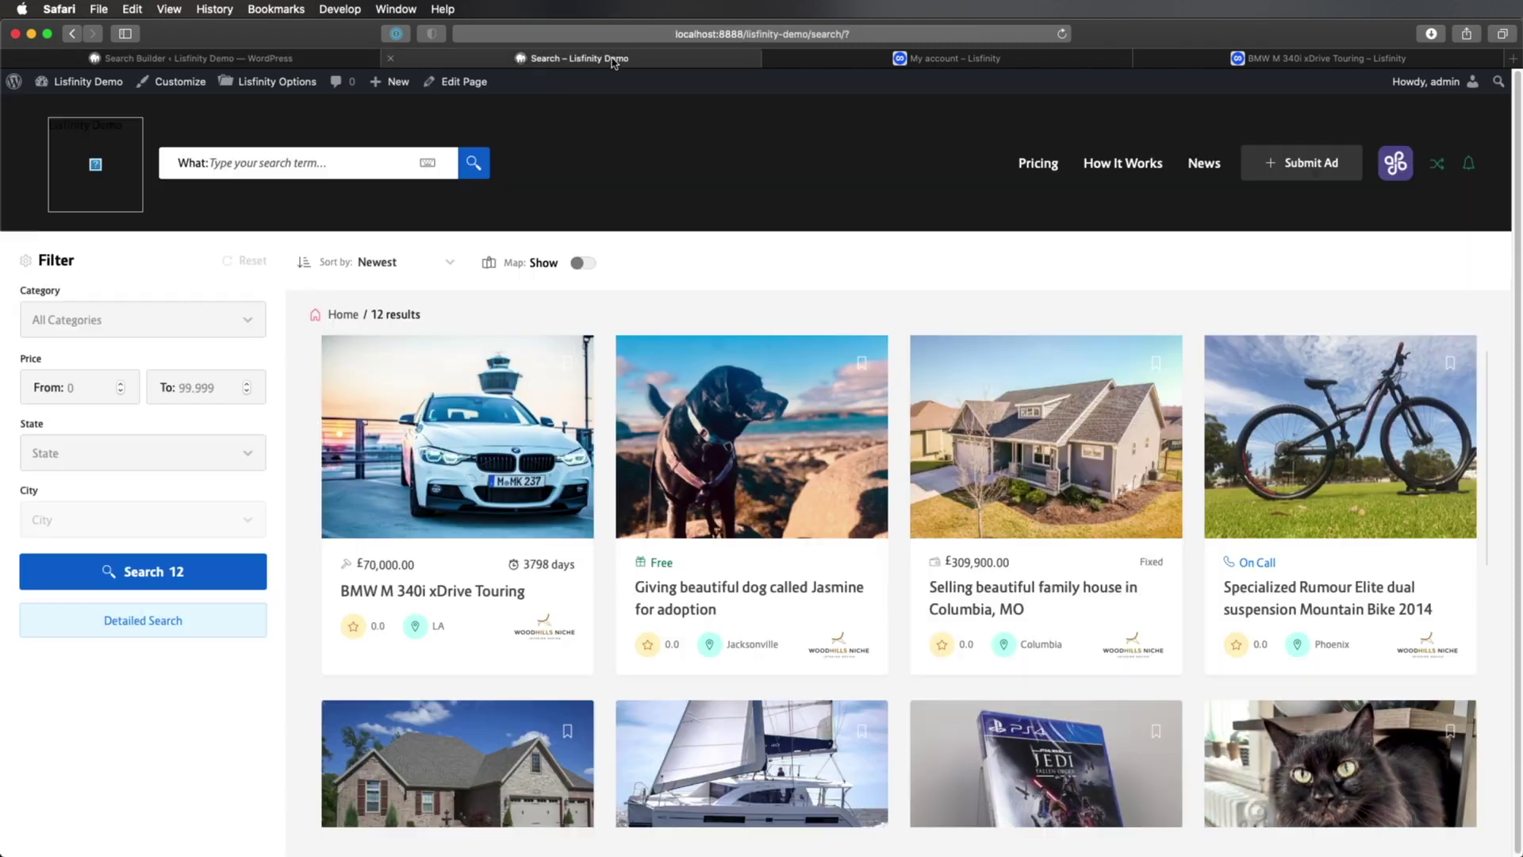
- Enable the Condition taxonomy for the Common niche of the Search Page, save, and reload the site's search page
click(290, 58)
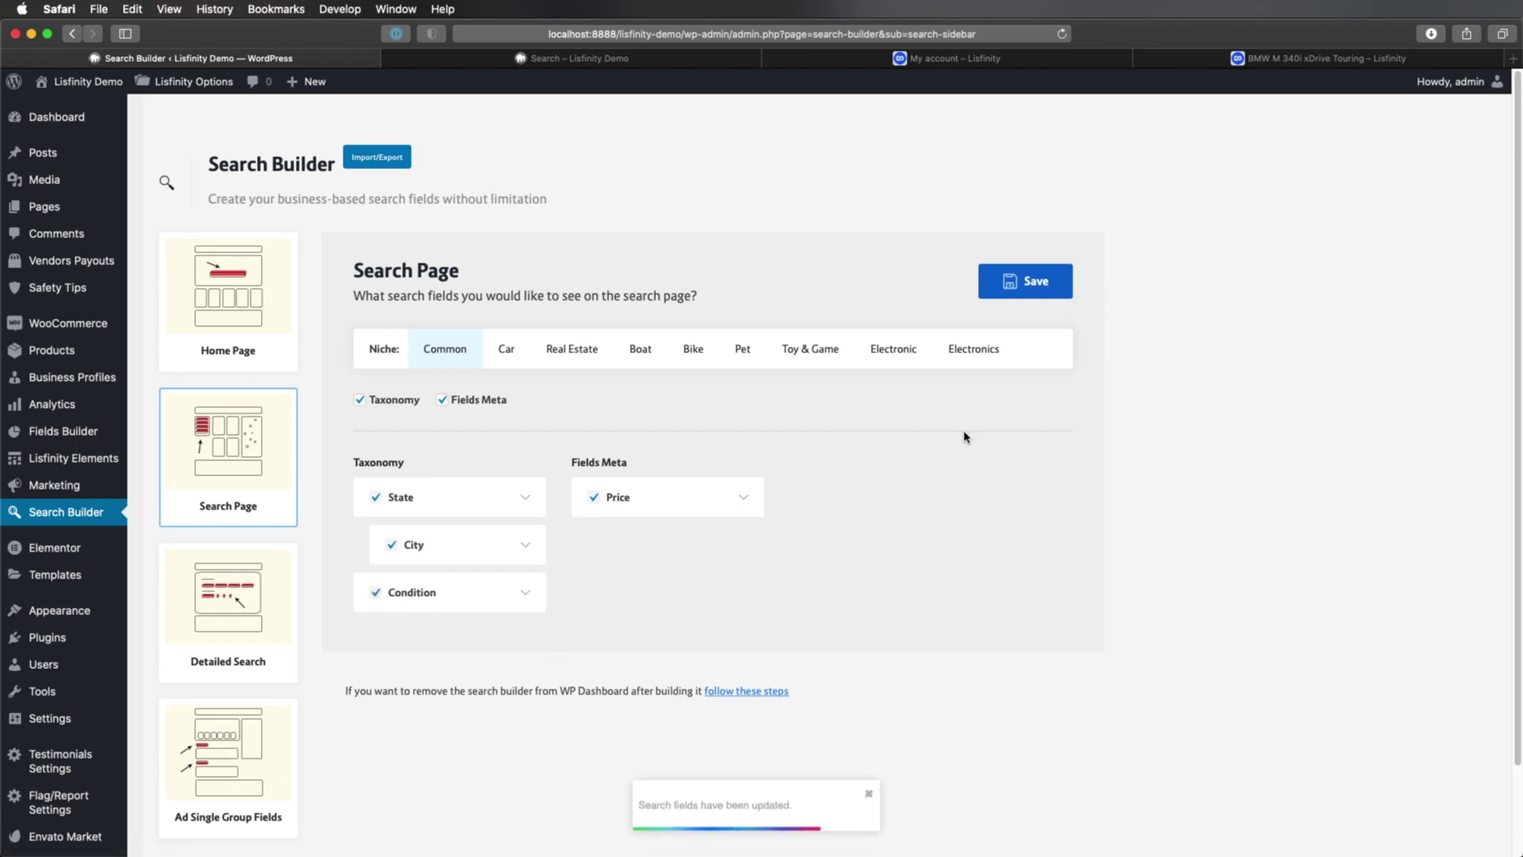
click(538, 59)
key(super+r)
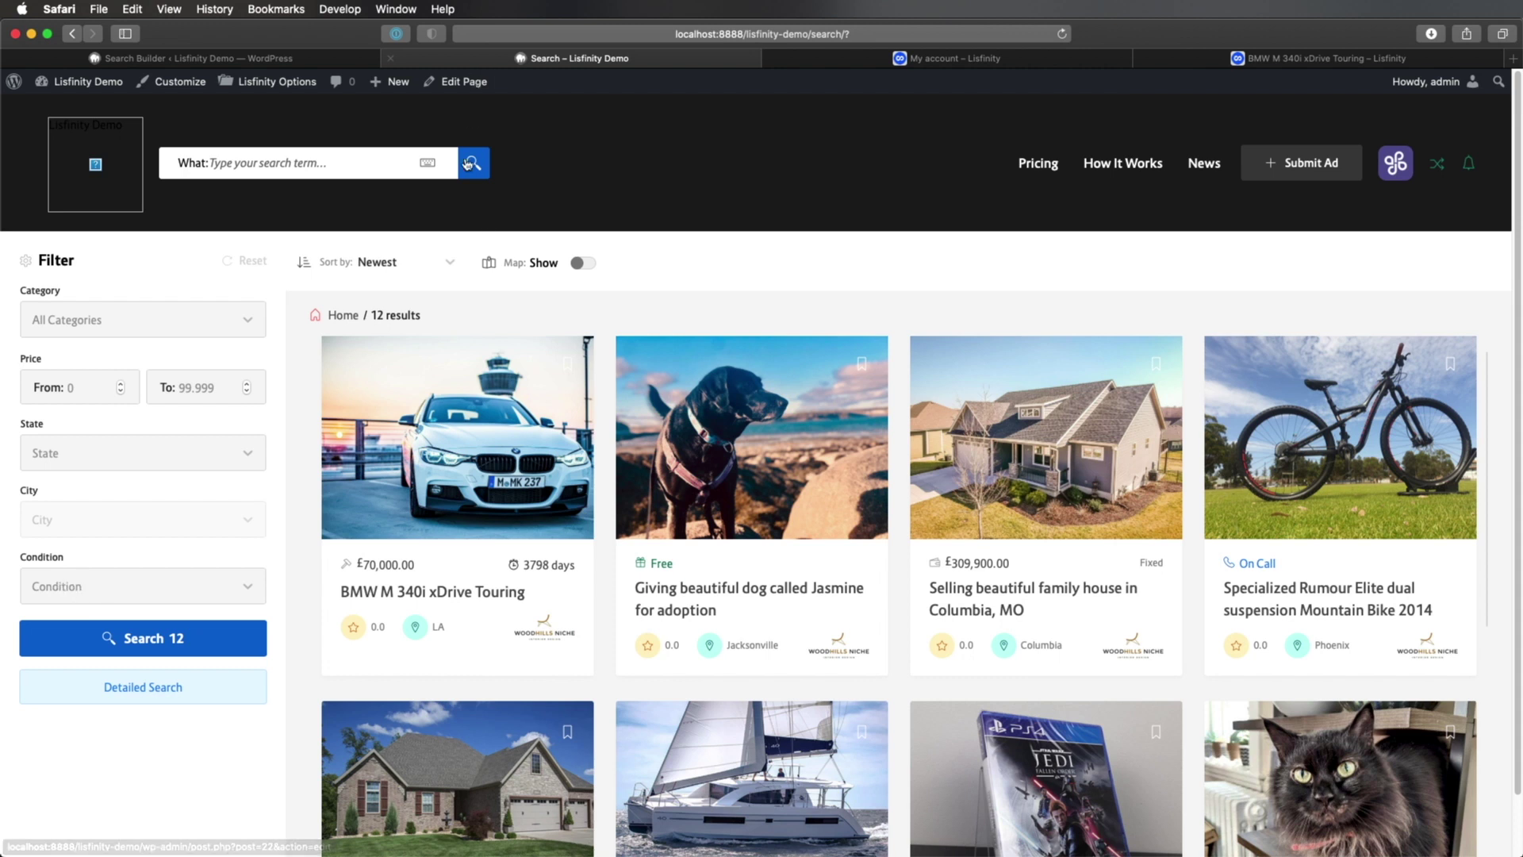
- Open the Car niche fields of the Search Page in the Search Builder and compare them with the site's filter for the Cars category
click(210, 58)
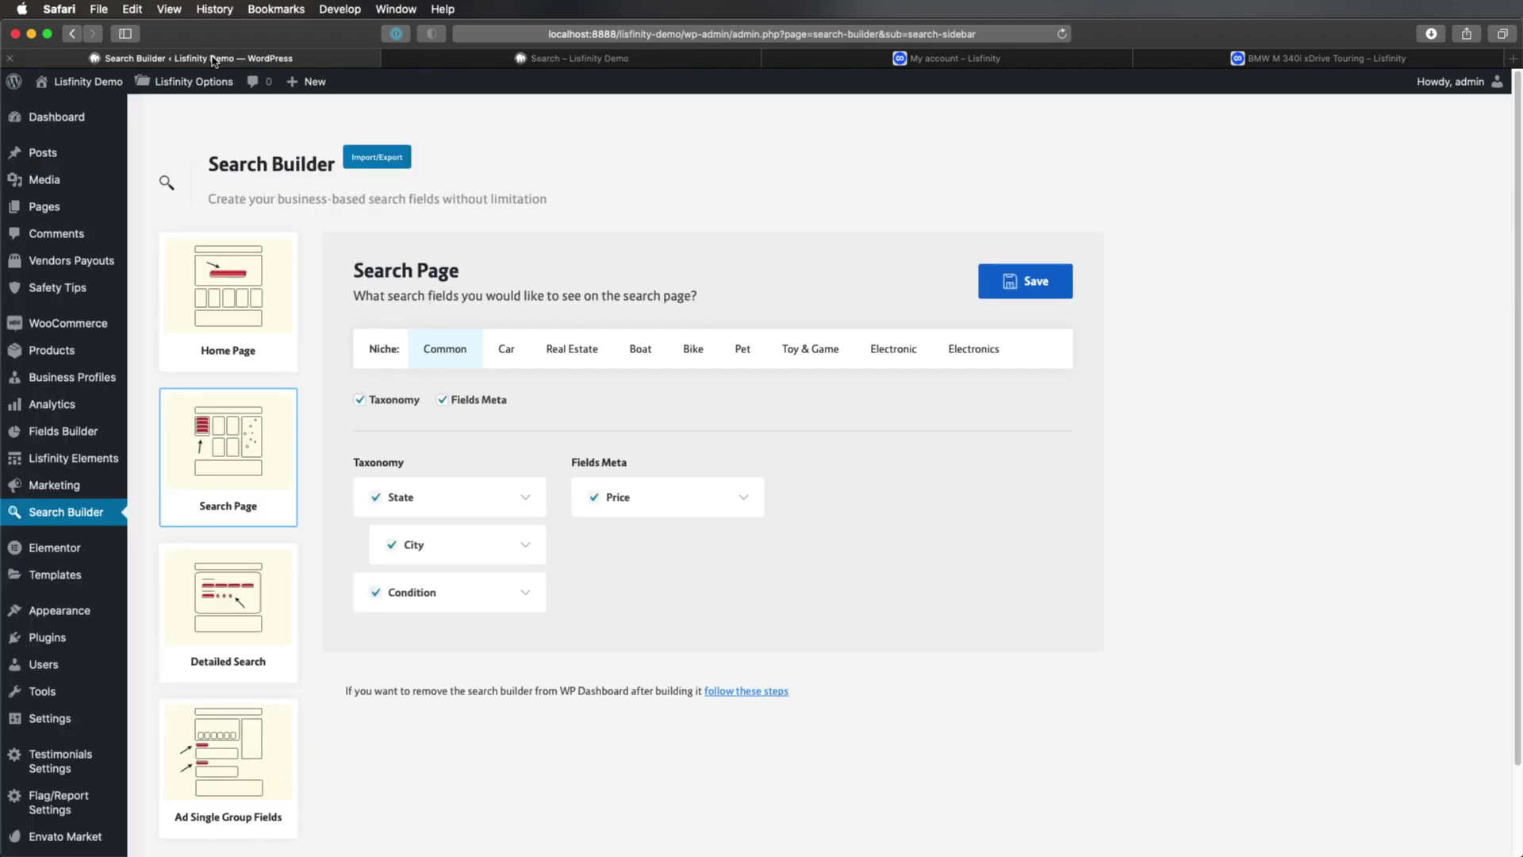
click(505, 353)
scroll(536, 458, down, 4)
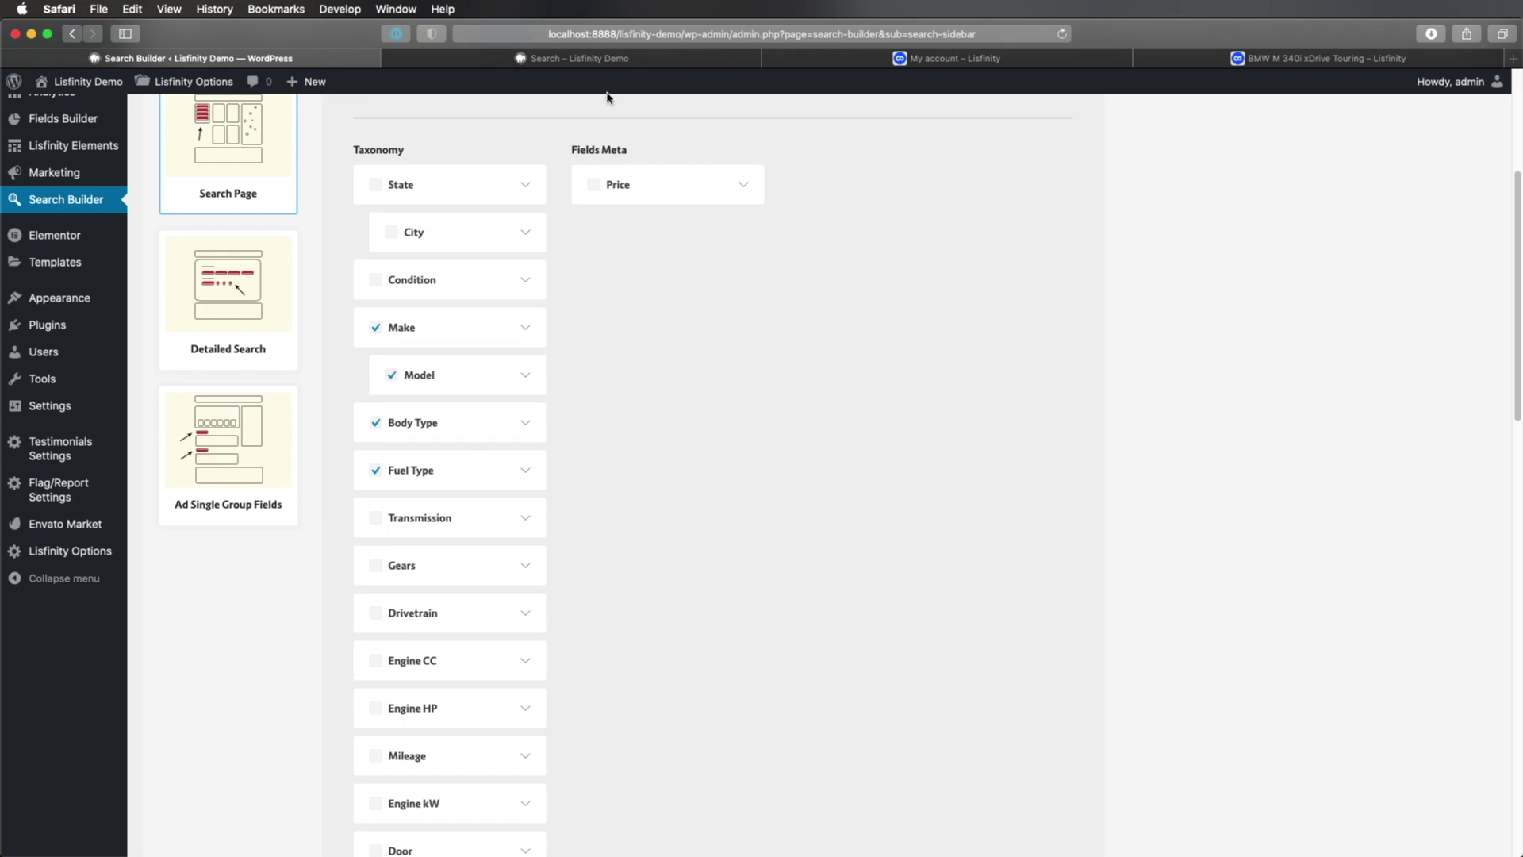
click(599, 60)
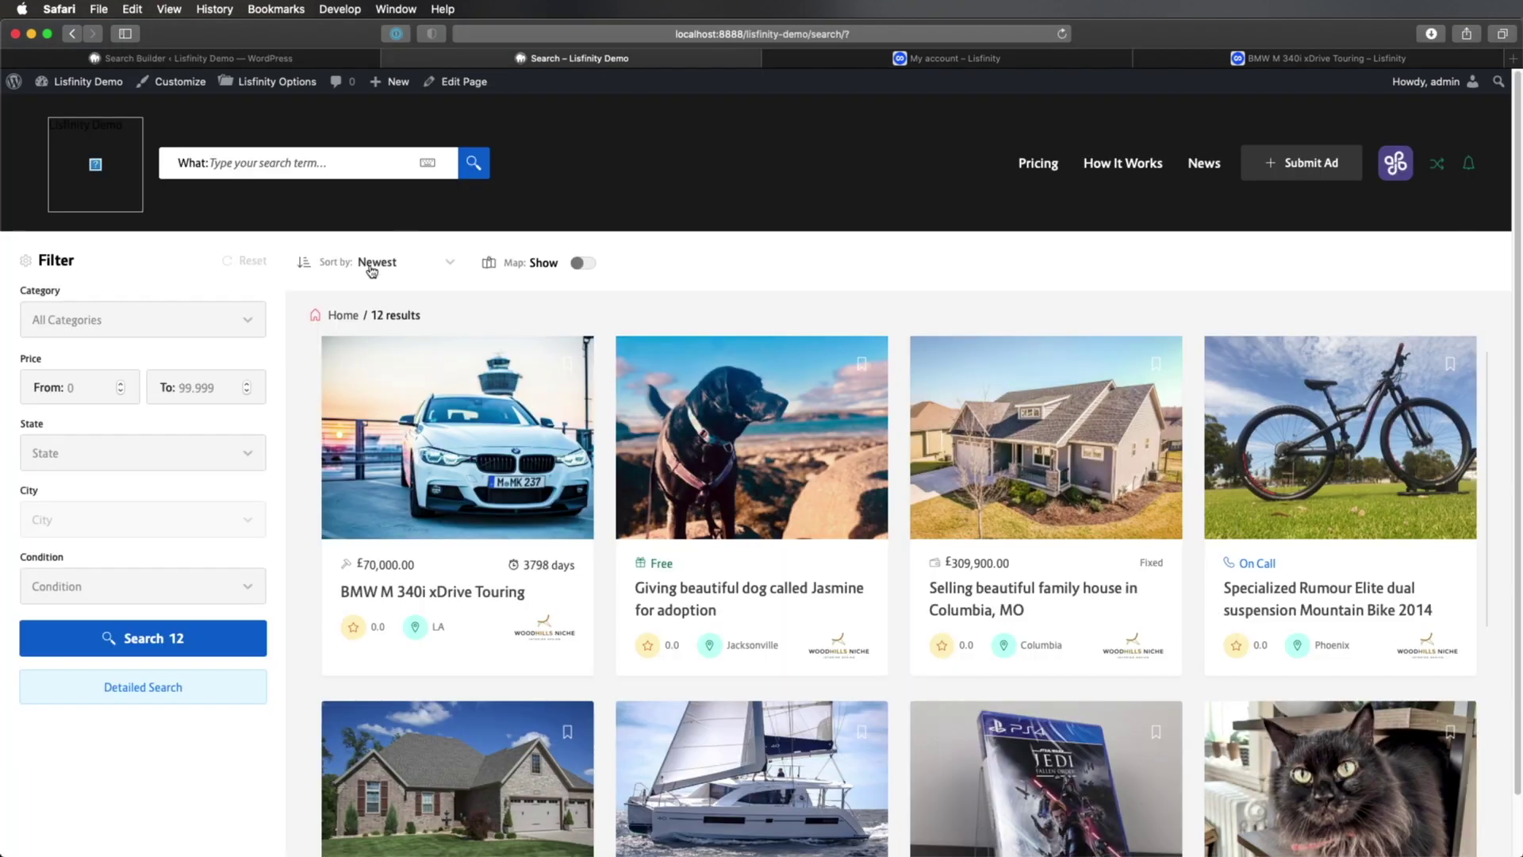
click(90, 332)
click(87, 391)
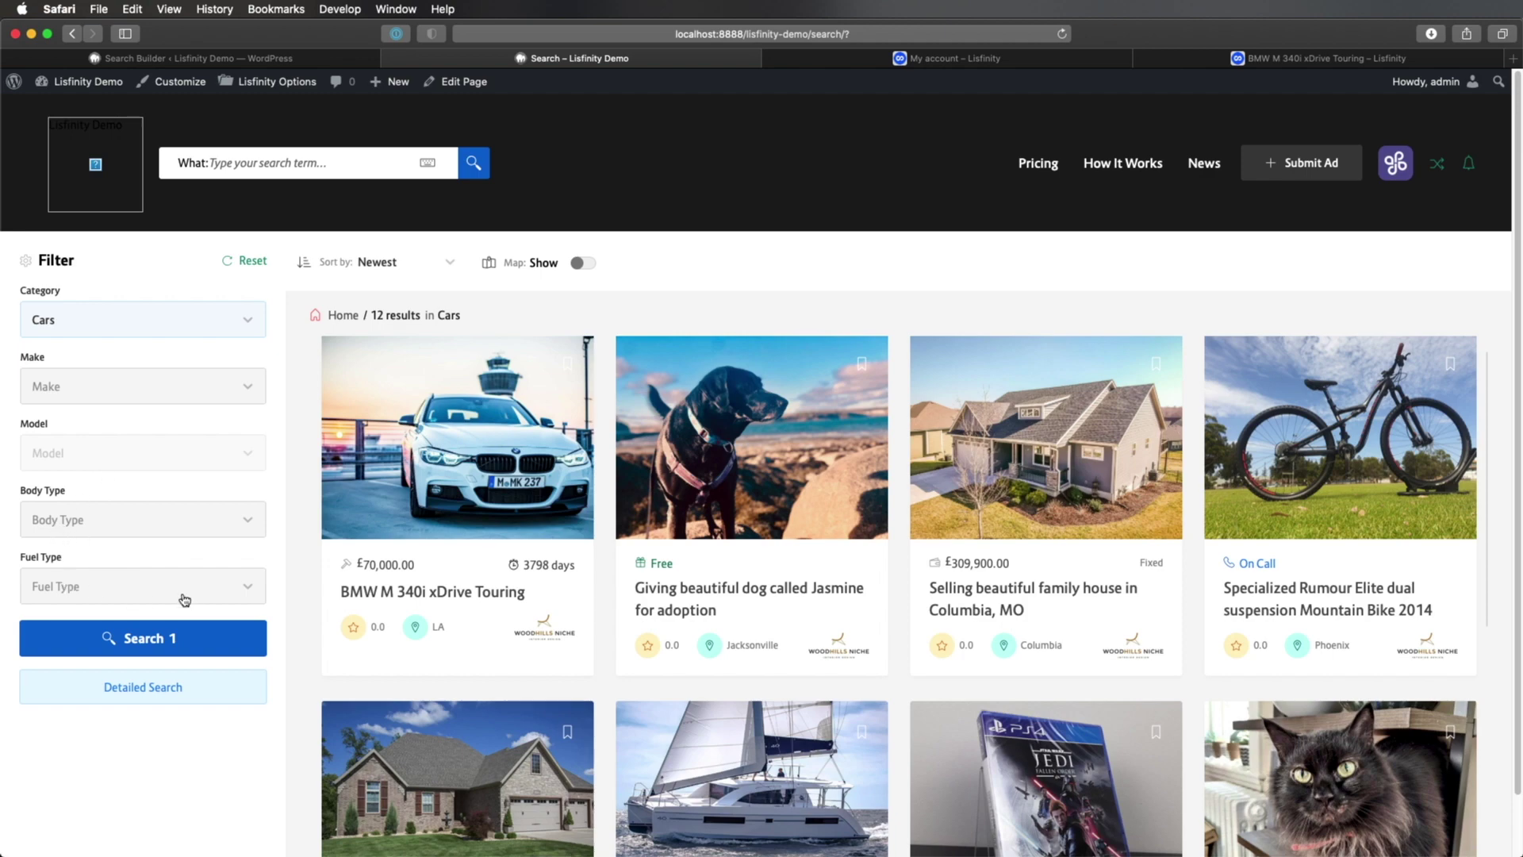
- Enable the Drivetrain, Engine CC, Engine HP and Mileage taxonomies for the Car niche of the Search Page and save
click(321, 59)
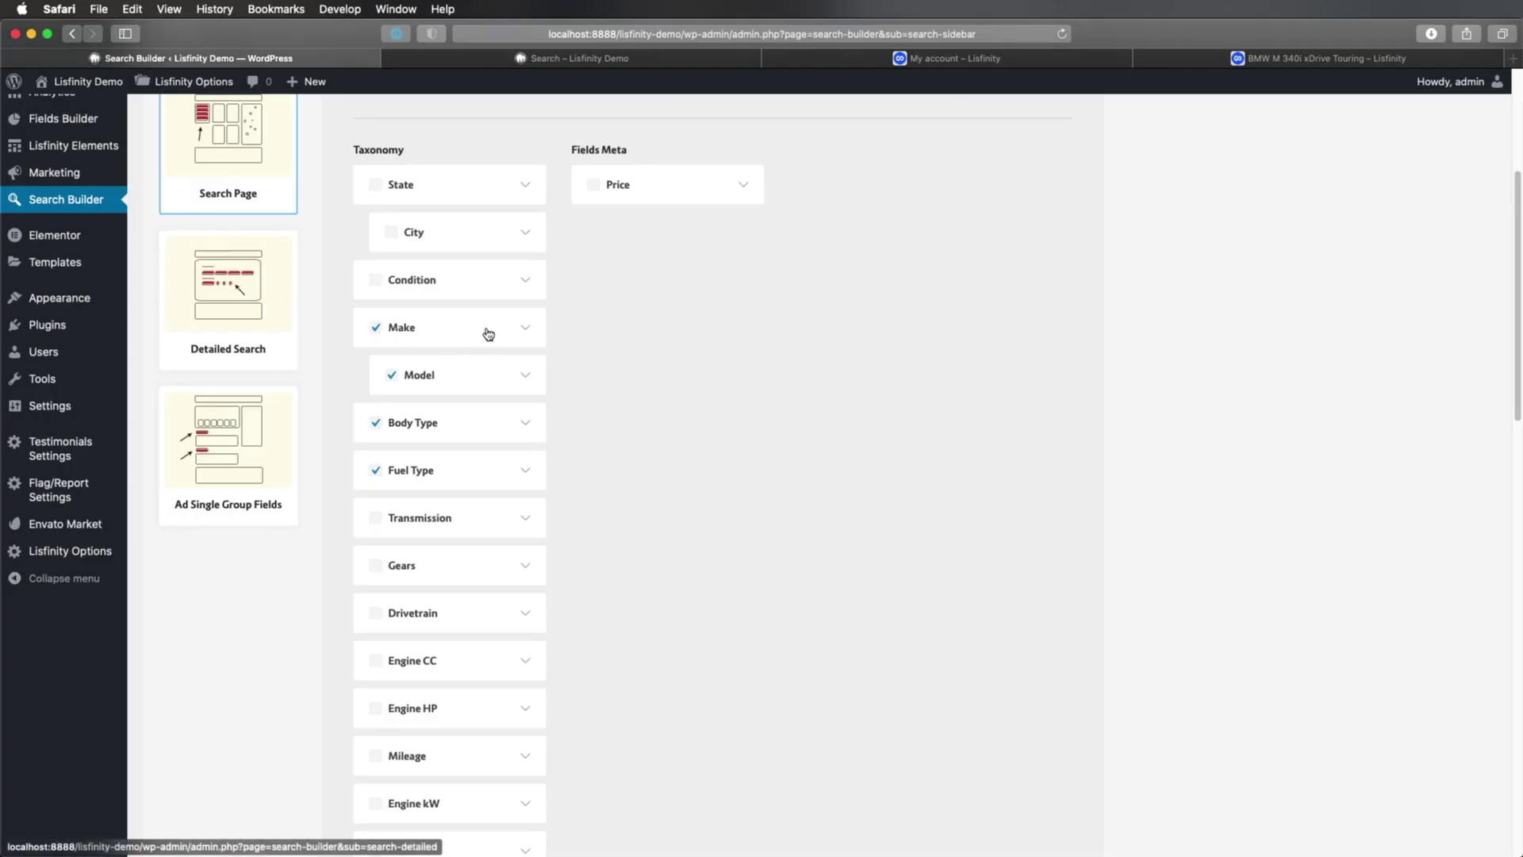
scroll(430, 464, down, 3)
click(377, 455)
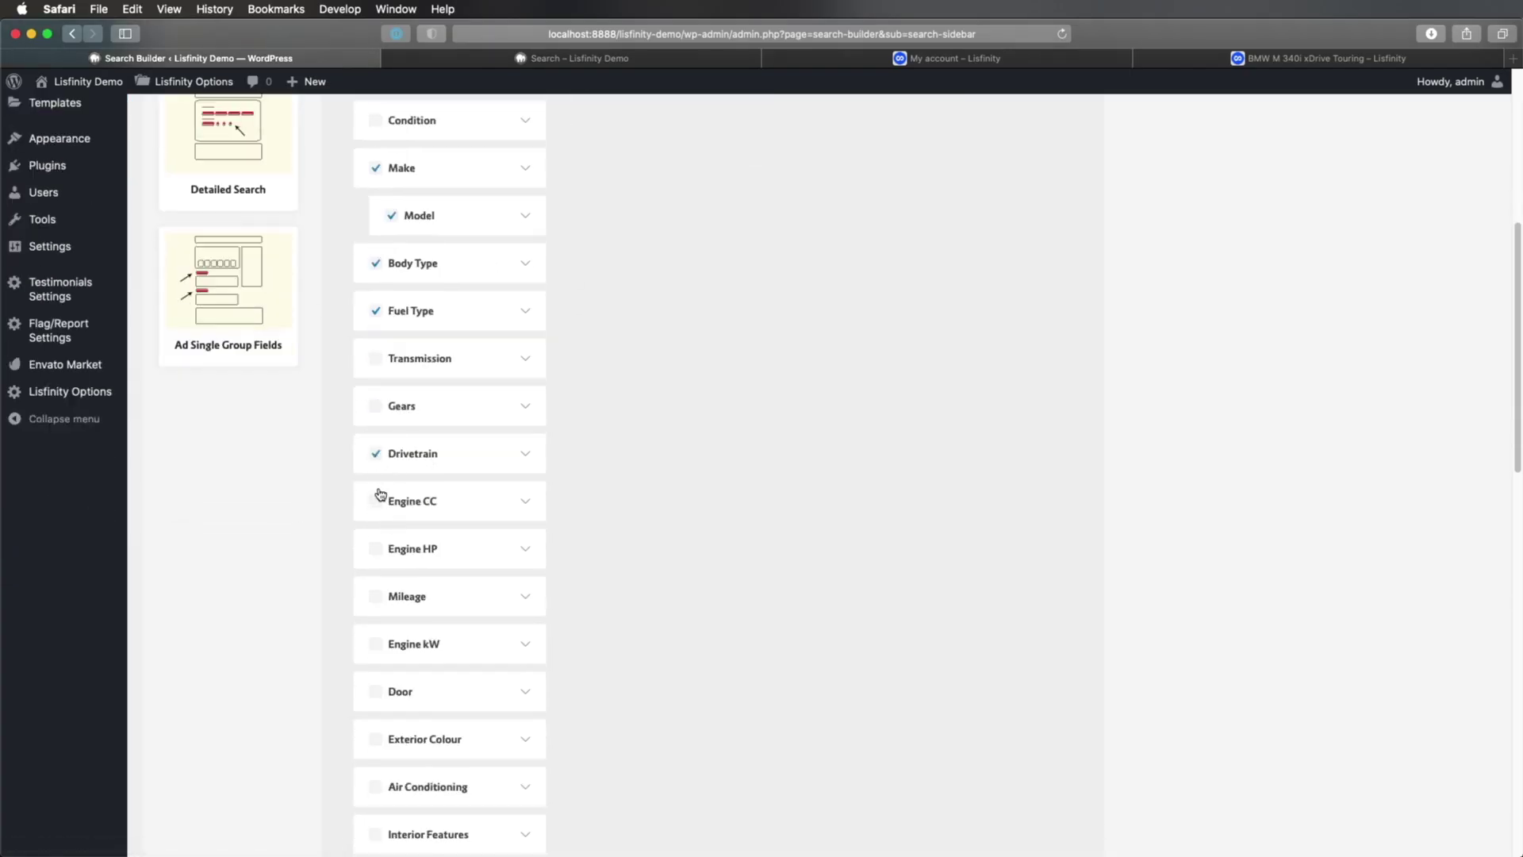
click(381, 499)
click(376, 502)
scroll(389, 657, down, 2)
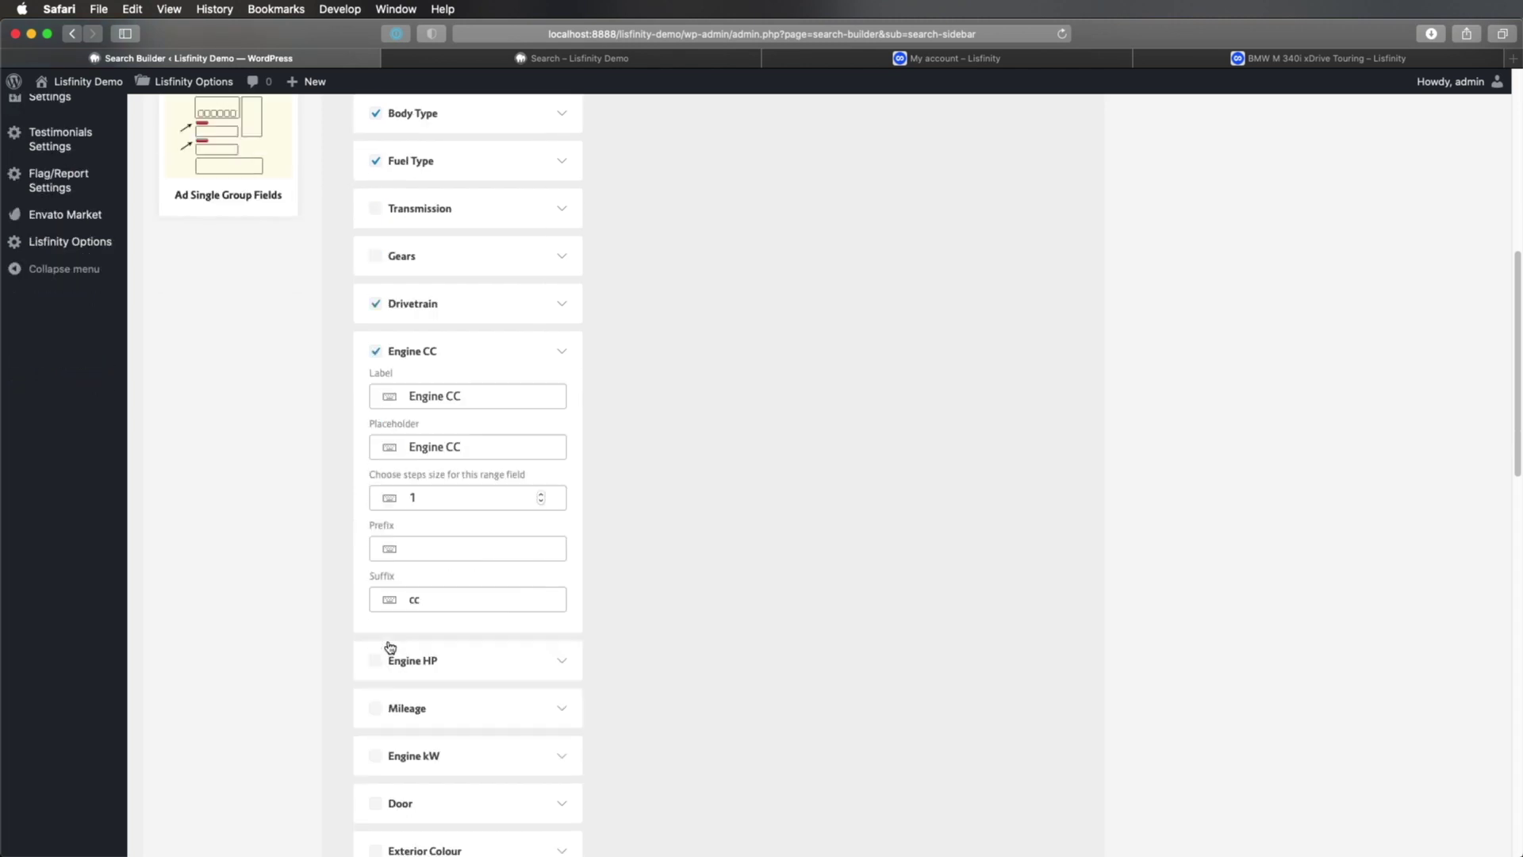
click(378, 659)
click(376, 709)
scroll(683, 432, up, 10)
click(1028, 295)
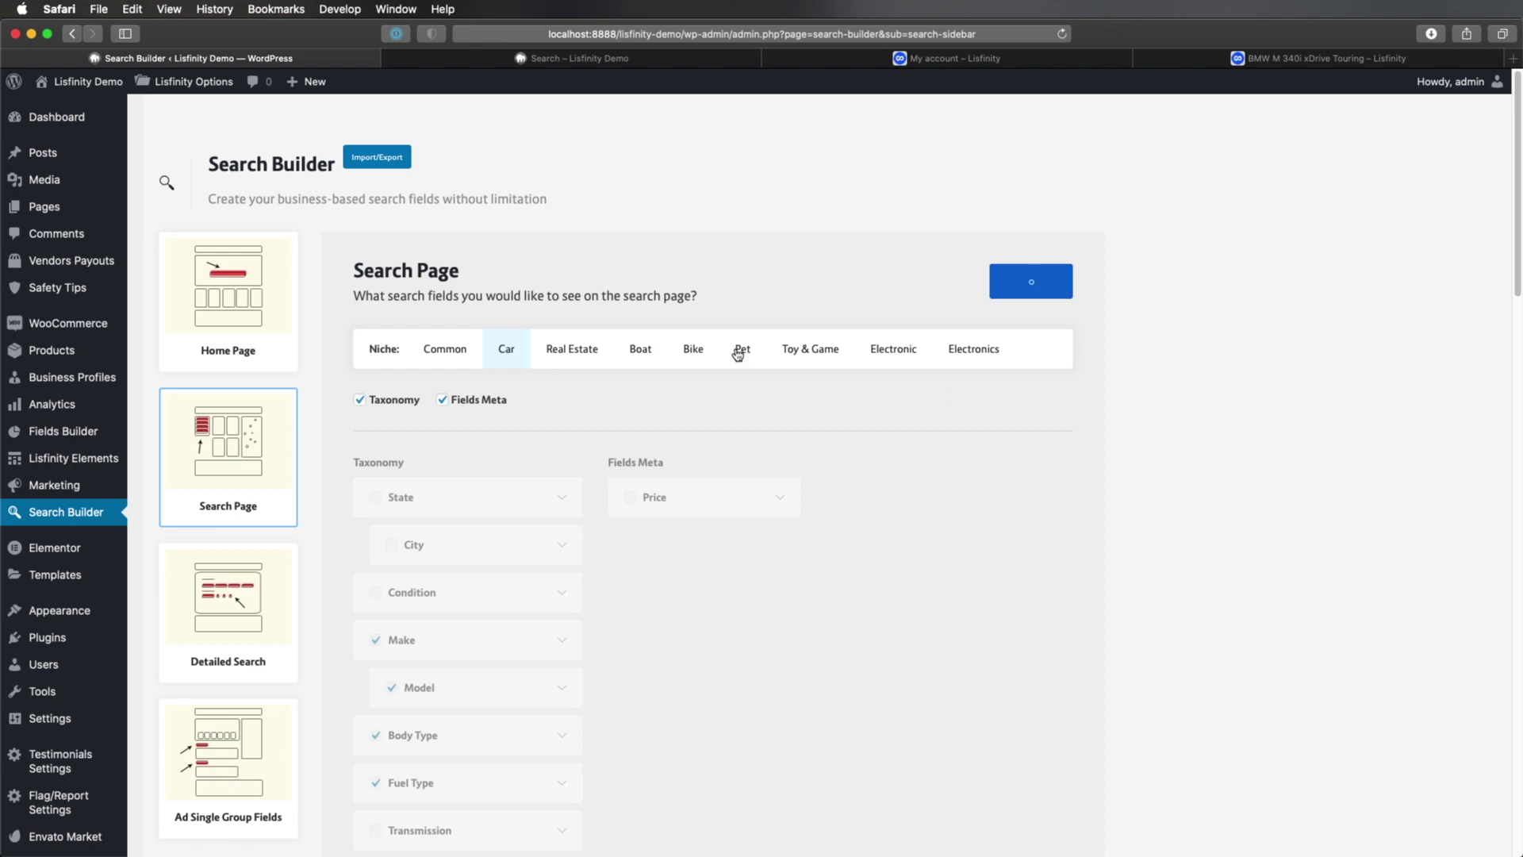
- Reload the site's search page and choose the Cars category to check its filter fields
click(561, 58)
key(super+r)
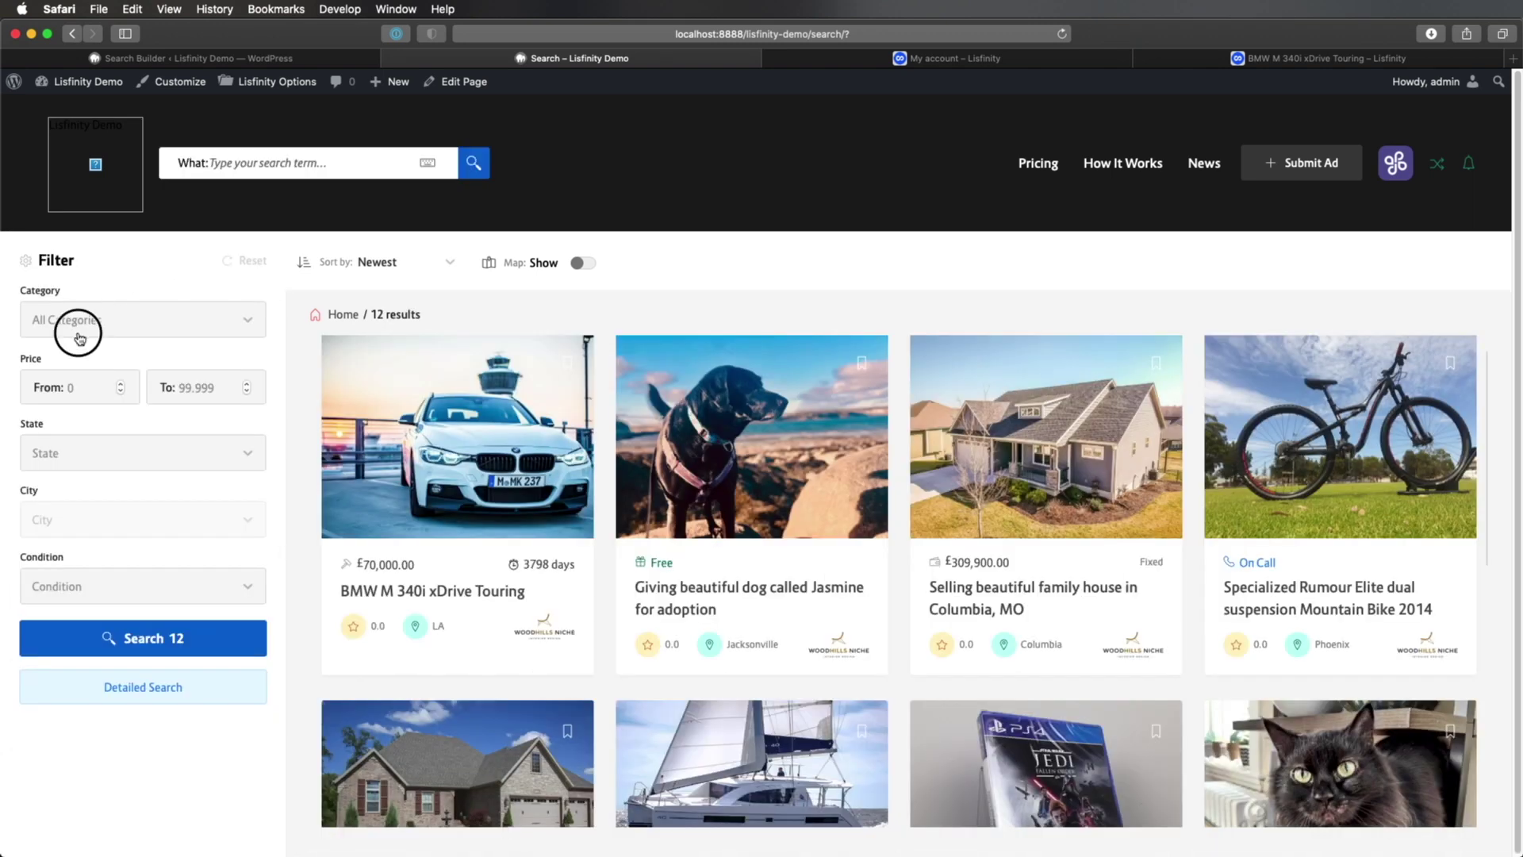
click(82, 325)
click(111, 390)
scroll(193, 444, down, 3)
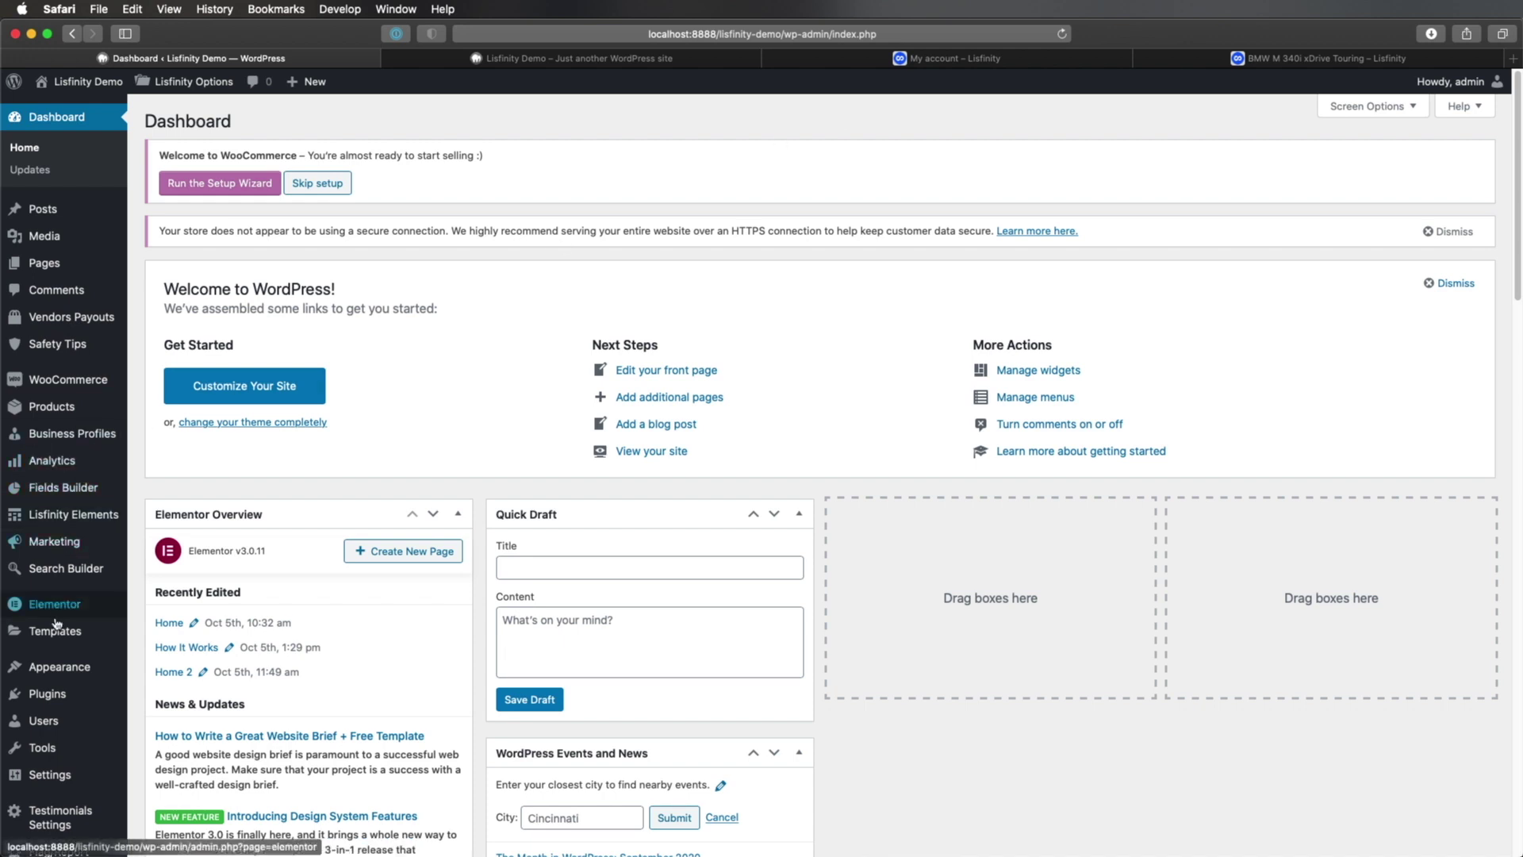
- Open the WordPress product list, filter it by the Promotion product type and look through the promotion products
click(67, 404)
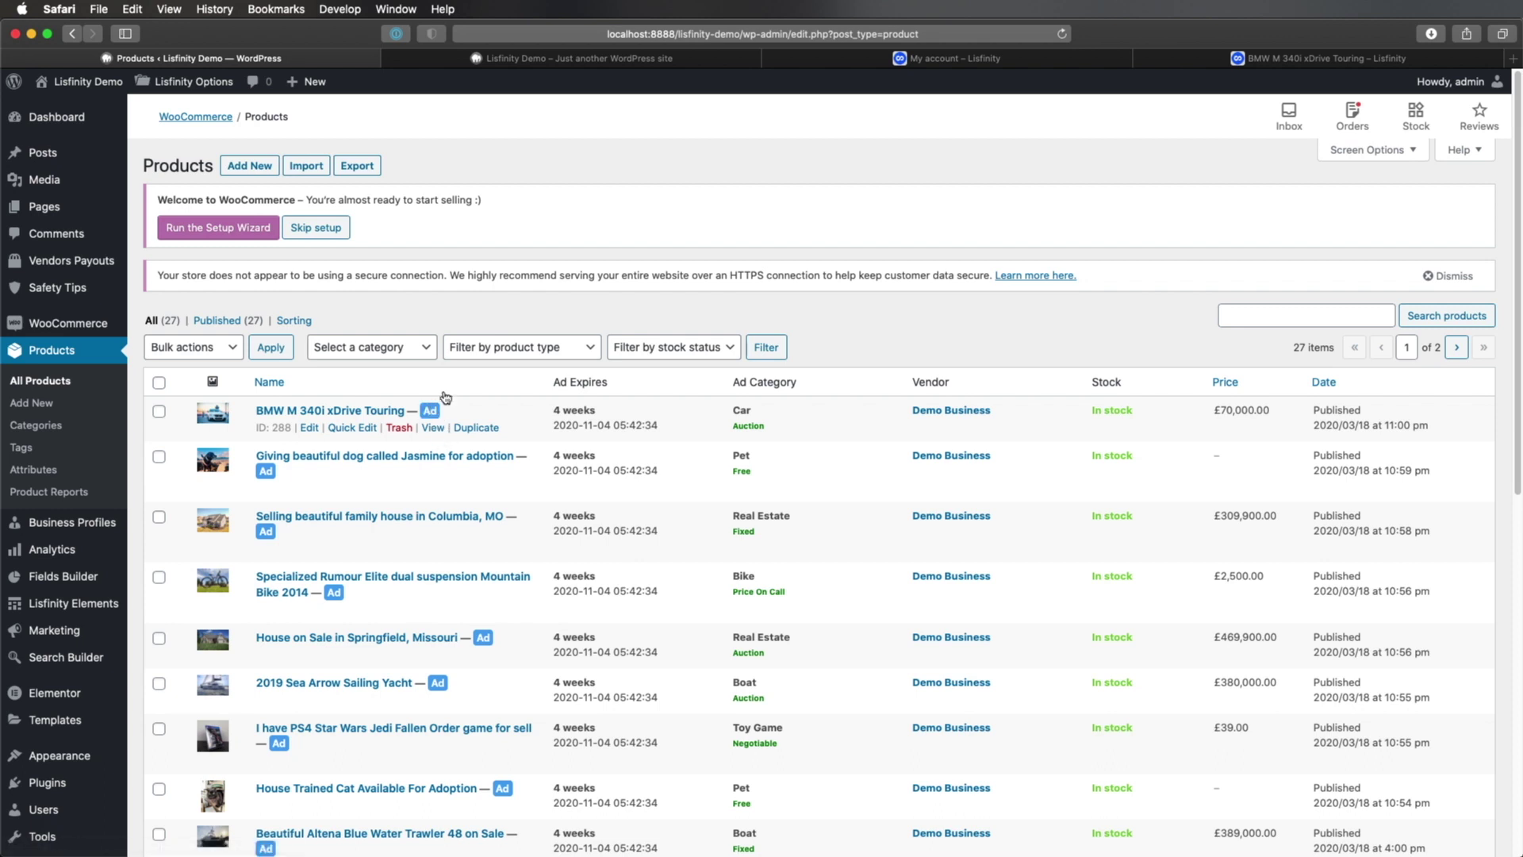
click(514, 346)
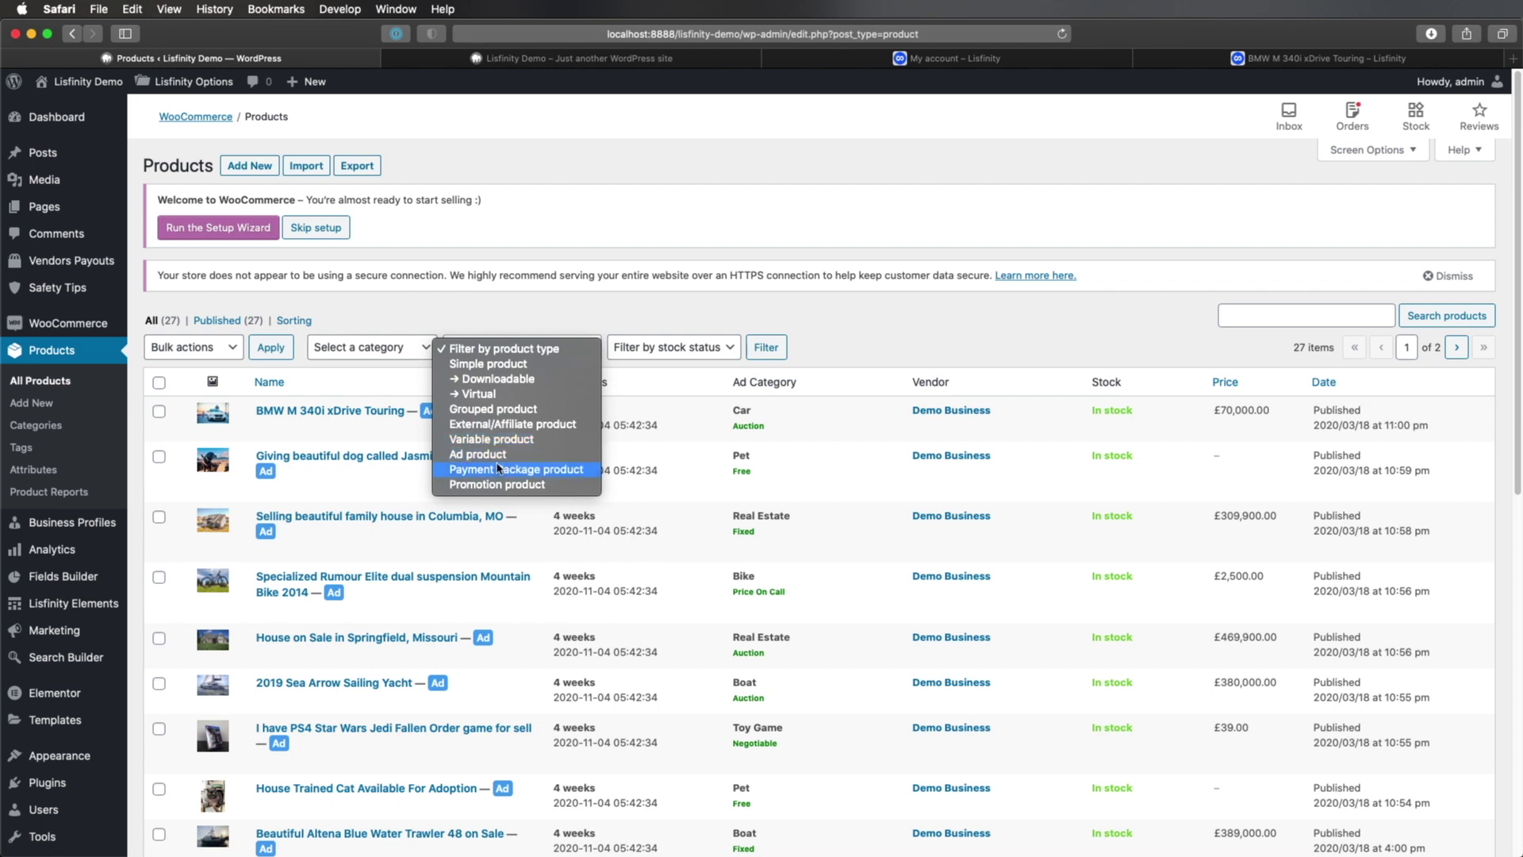
click(543, 485)
click(781, 354)
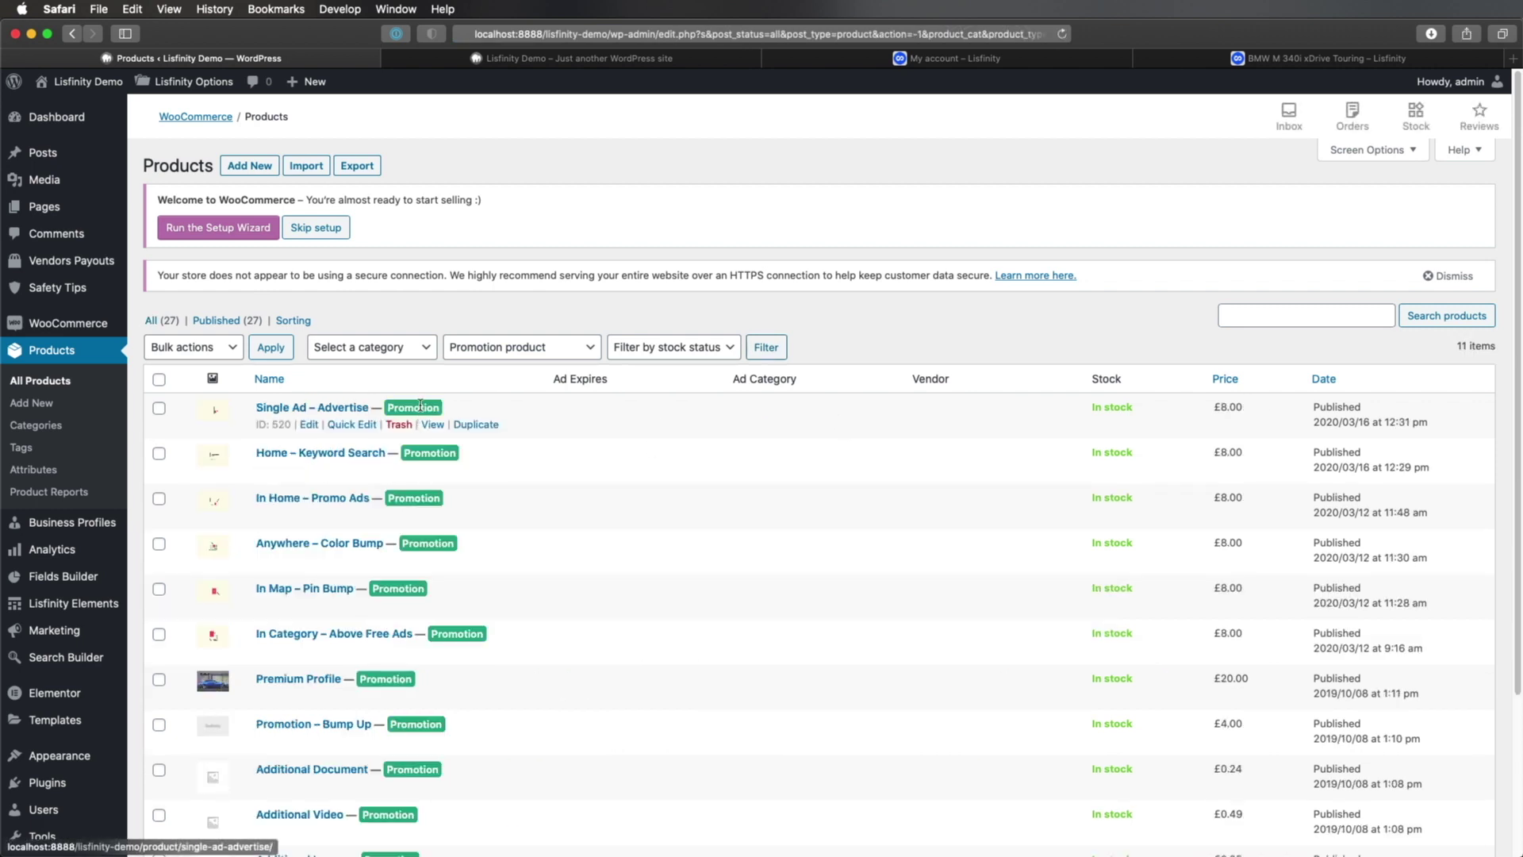
scroll(383, 449, down, 3)
scroll(329, 686, up, 3)
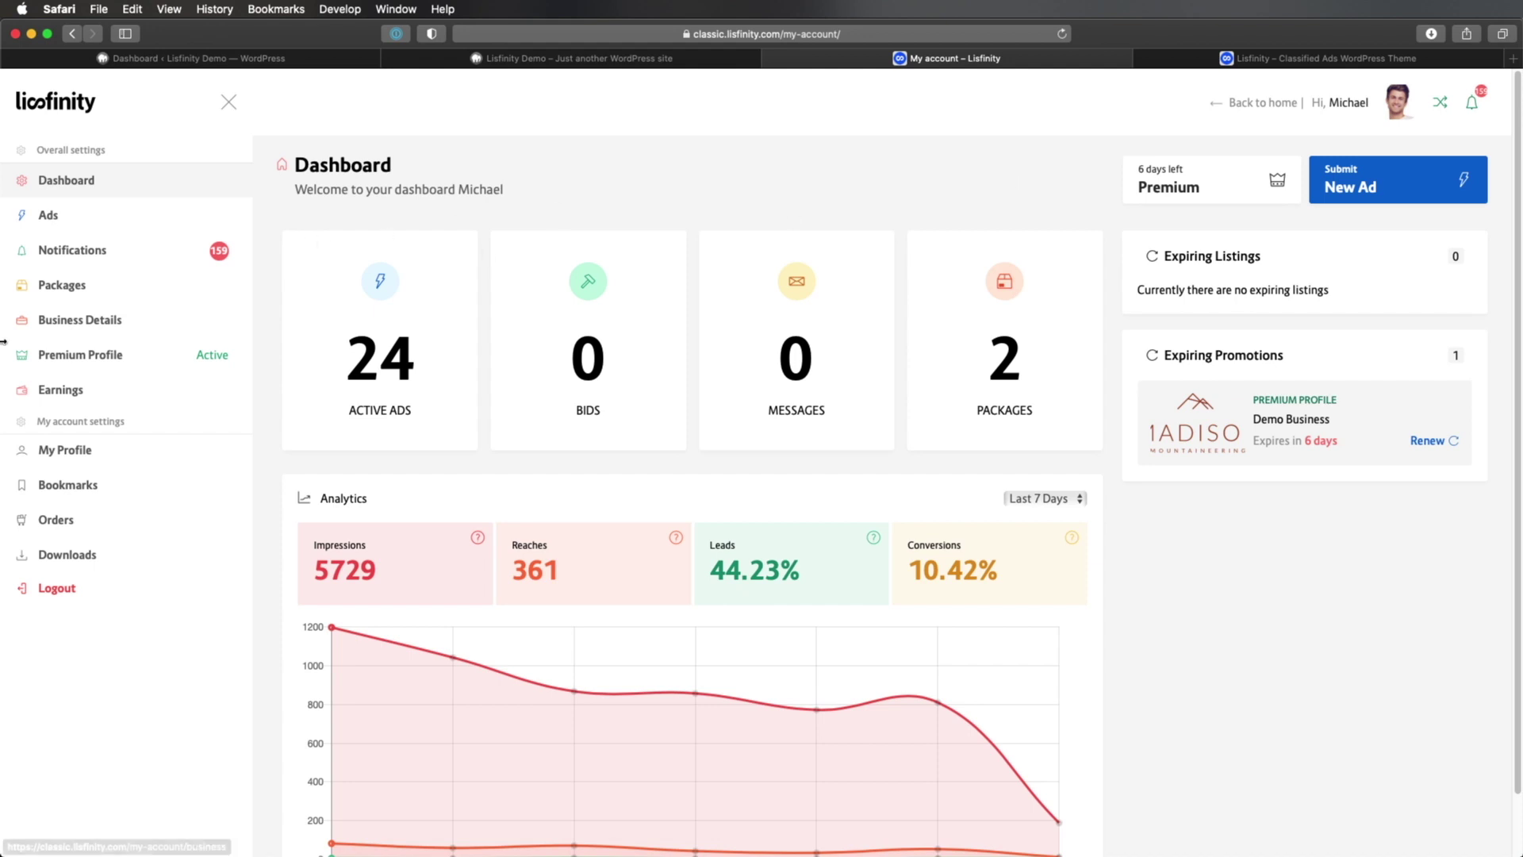
- Open the Packages page of the Lisfinity demo account and compare the active packages with those offered for purchase
click(89, 286)
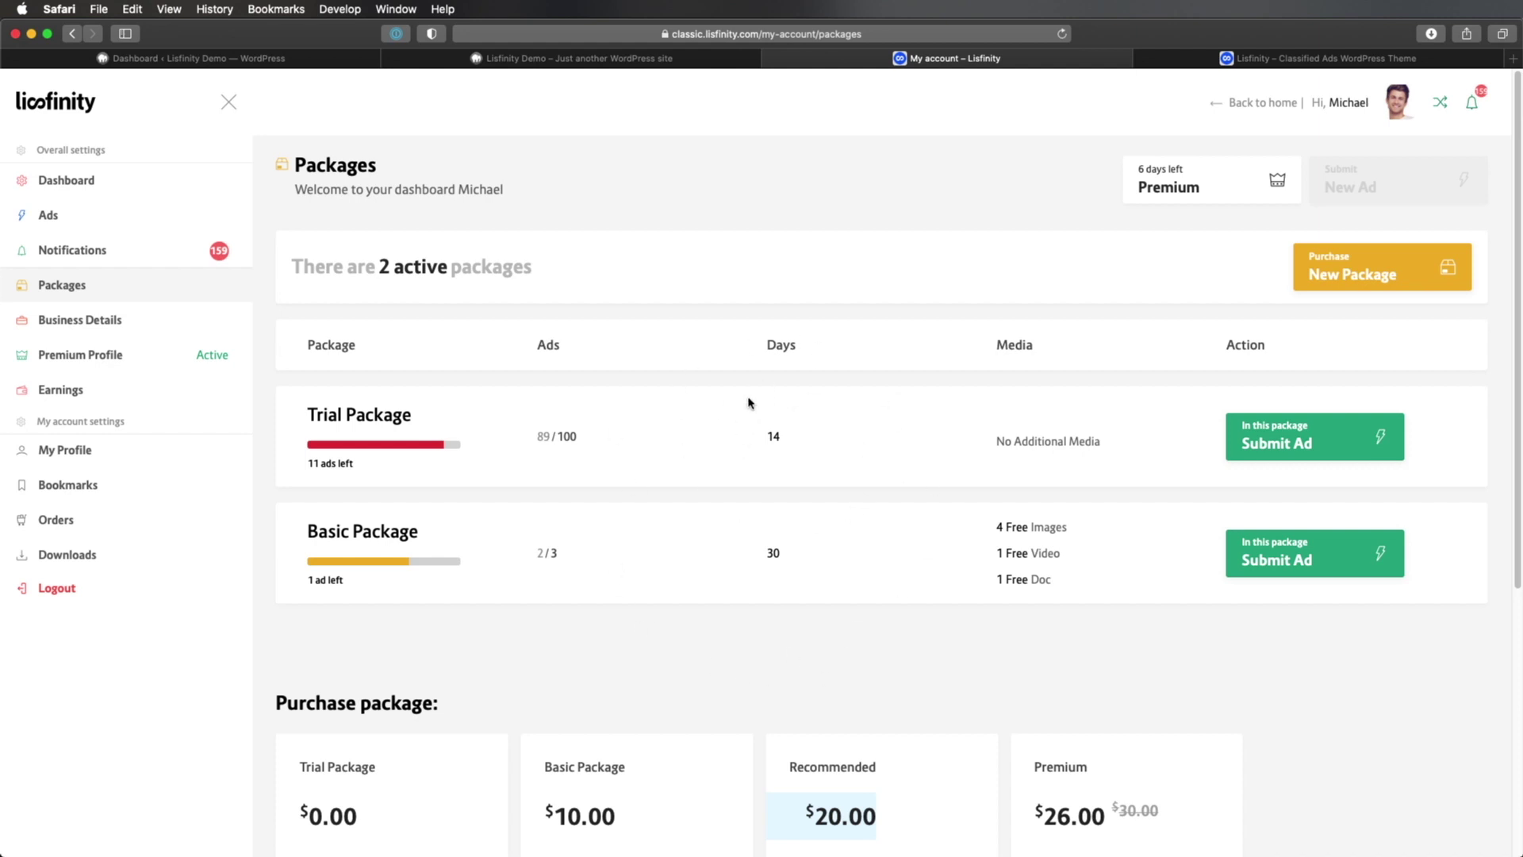
scroll(749, 401, down, 5)
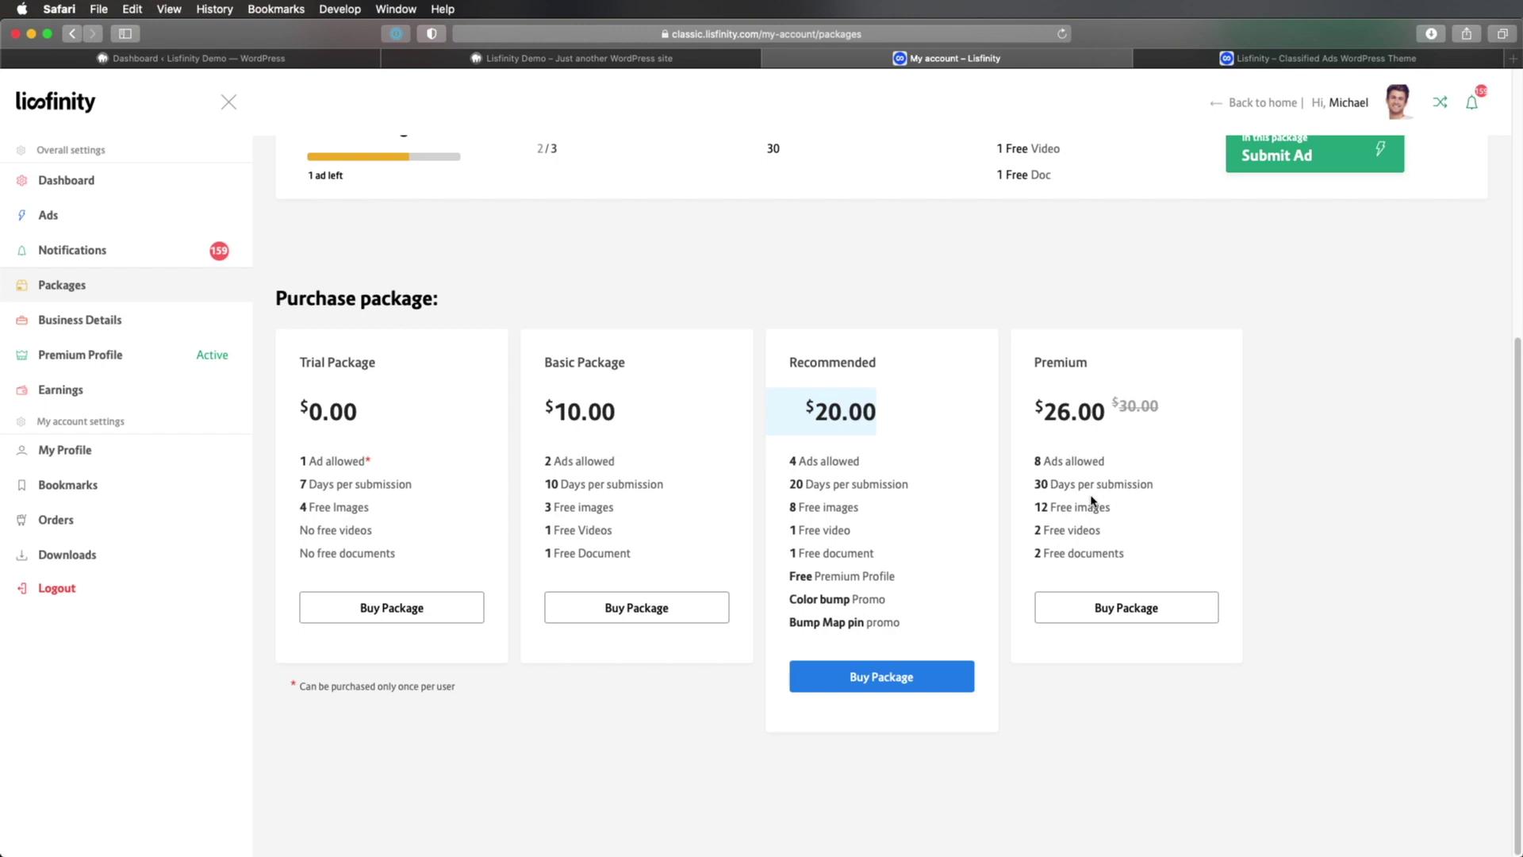
scroll(1006, 512, up, 5)
scroll(1006, 512, down, 4)
scroll(1005, 512, up, 3)
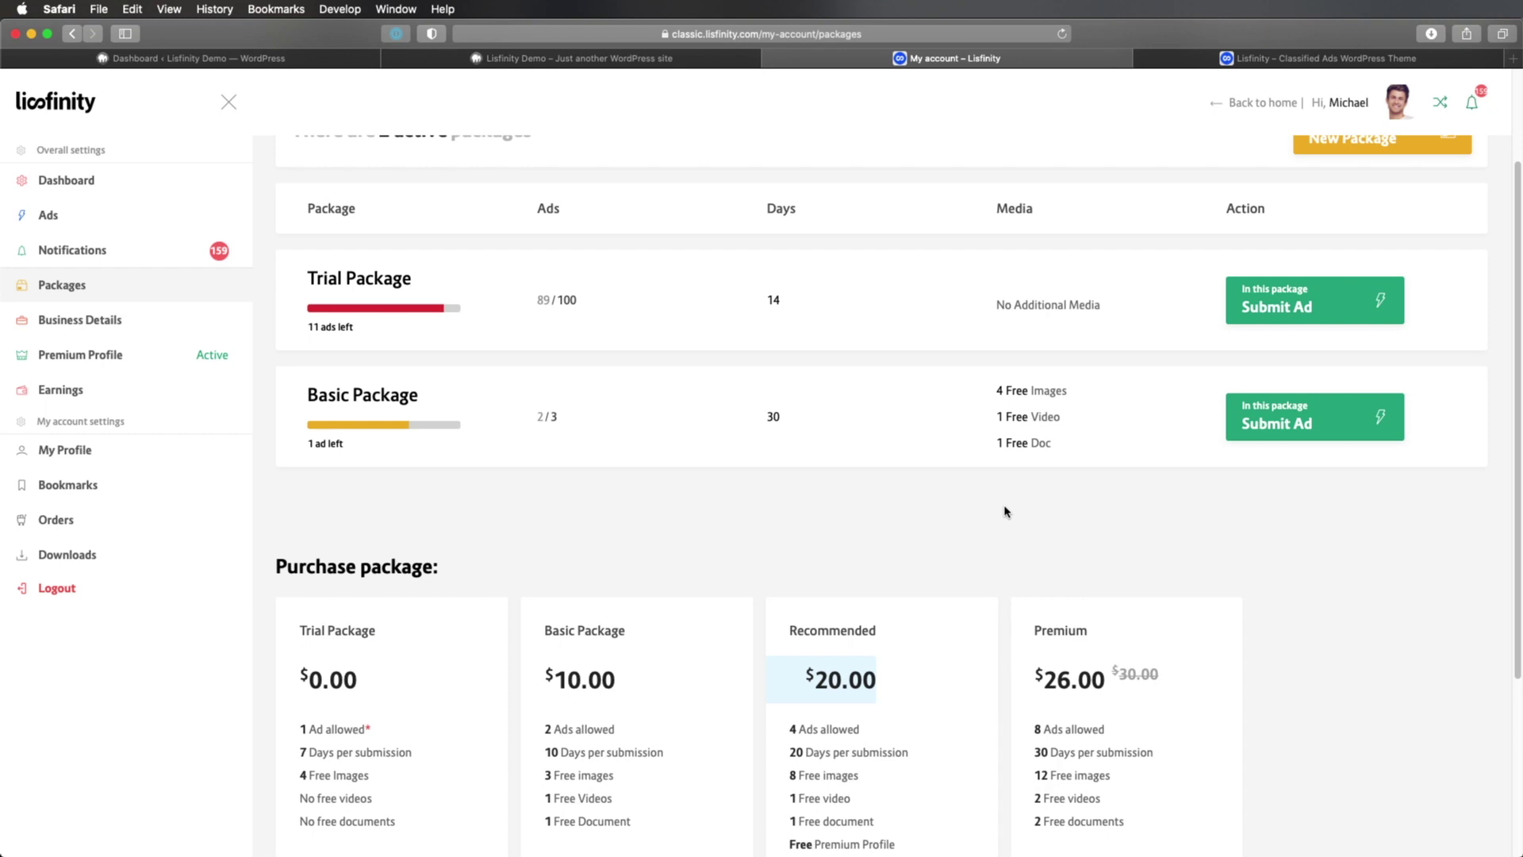
scroll(1006, 511, down, 2)
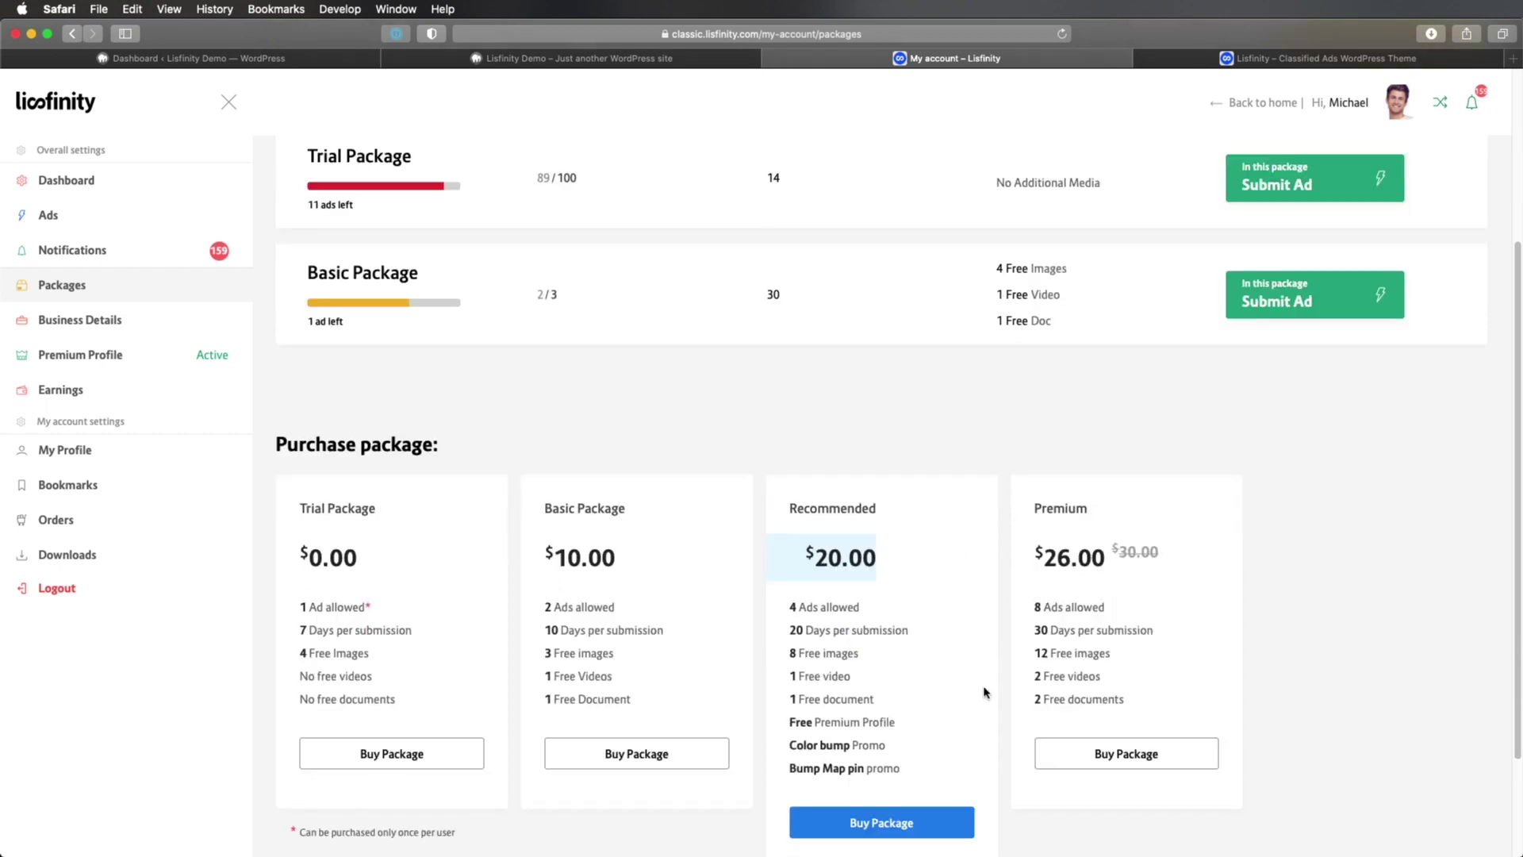
scroll(983, 693, up, 3)
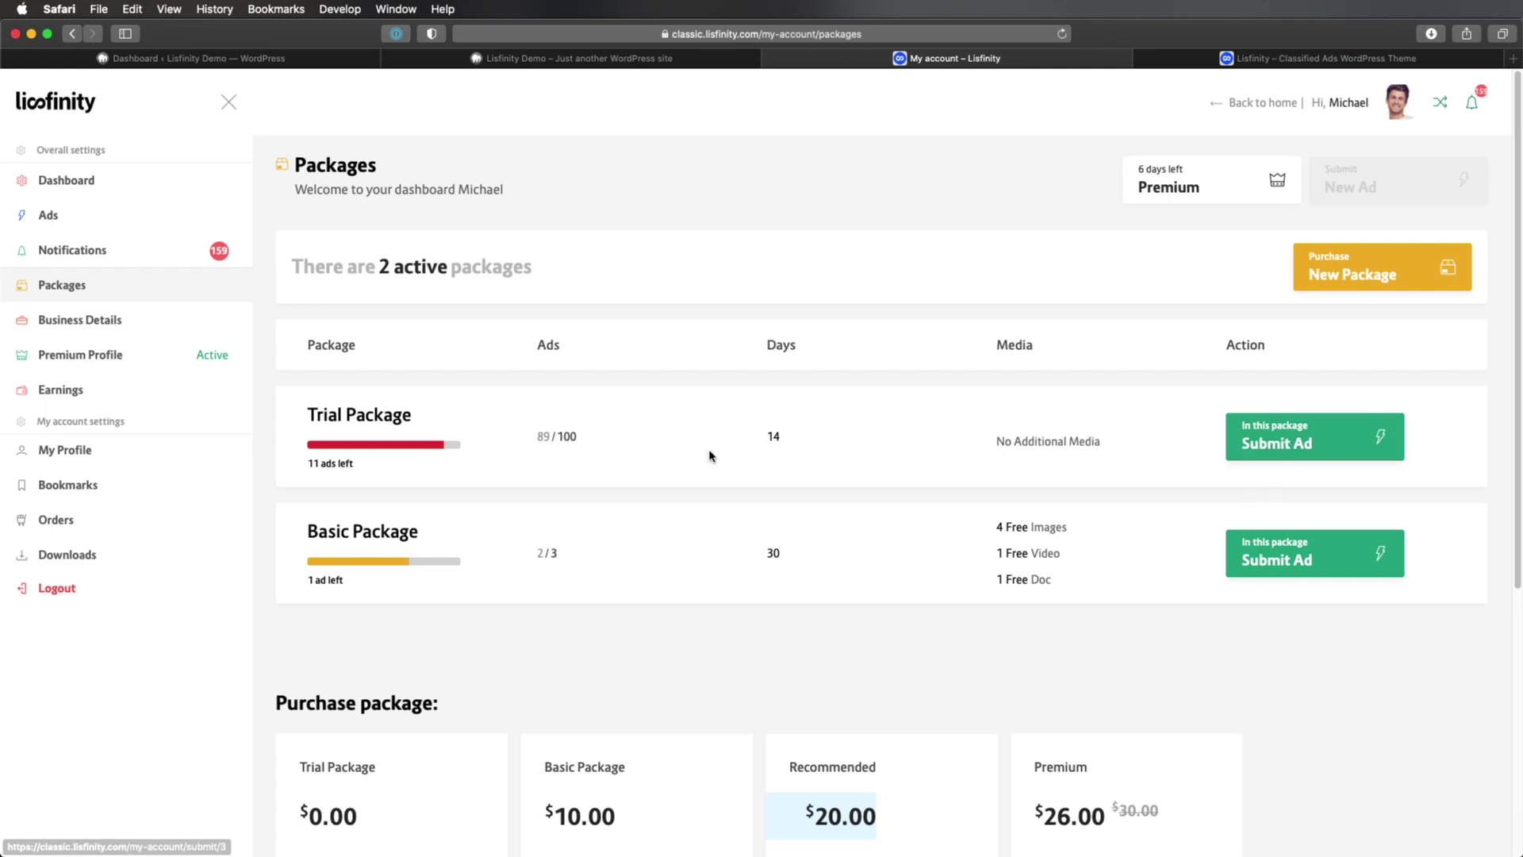
- Start an ad submission in the Basic Package and examine the image, document and video allowances and costs in the Media step
click(1257, 575)
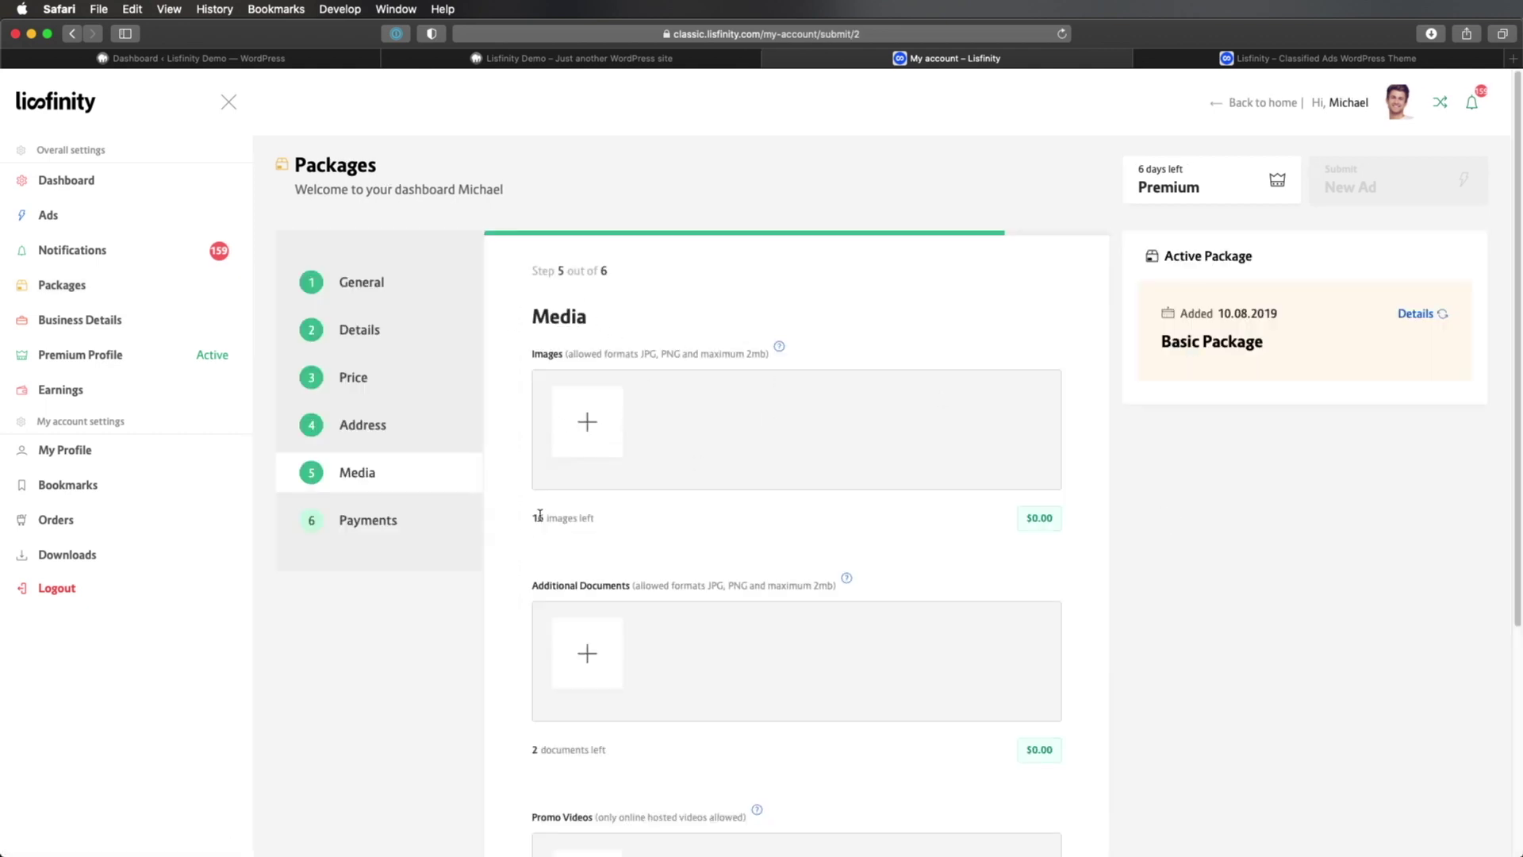
drag(531, 520, 596, 529)
scroll(1044, 553, down, 4)
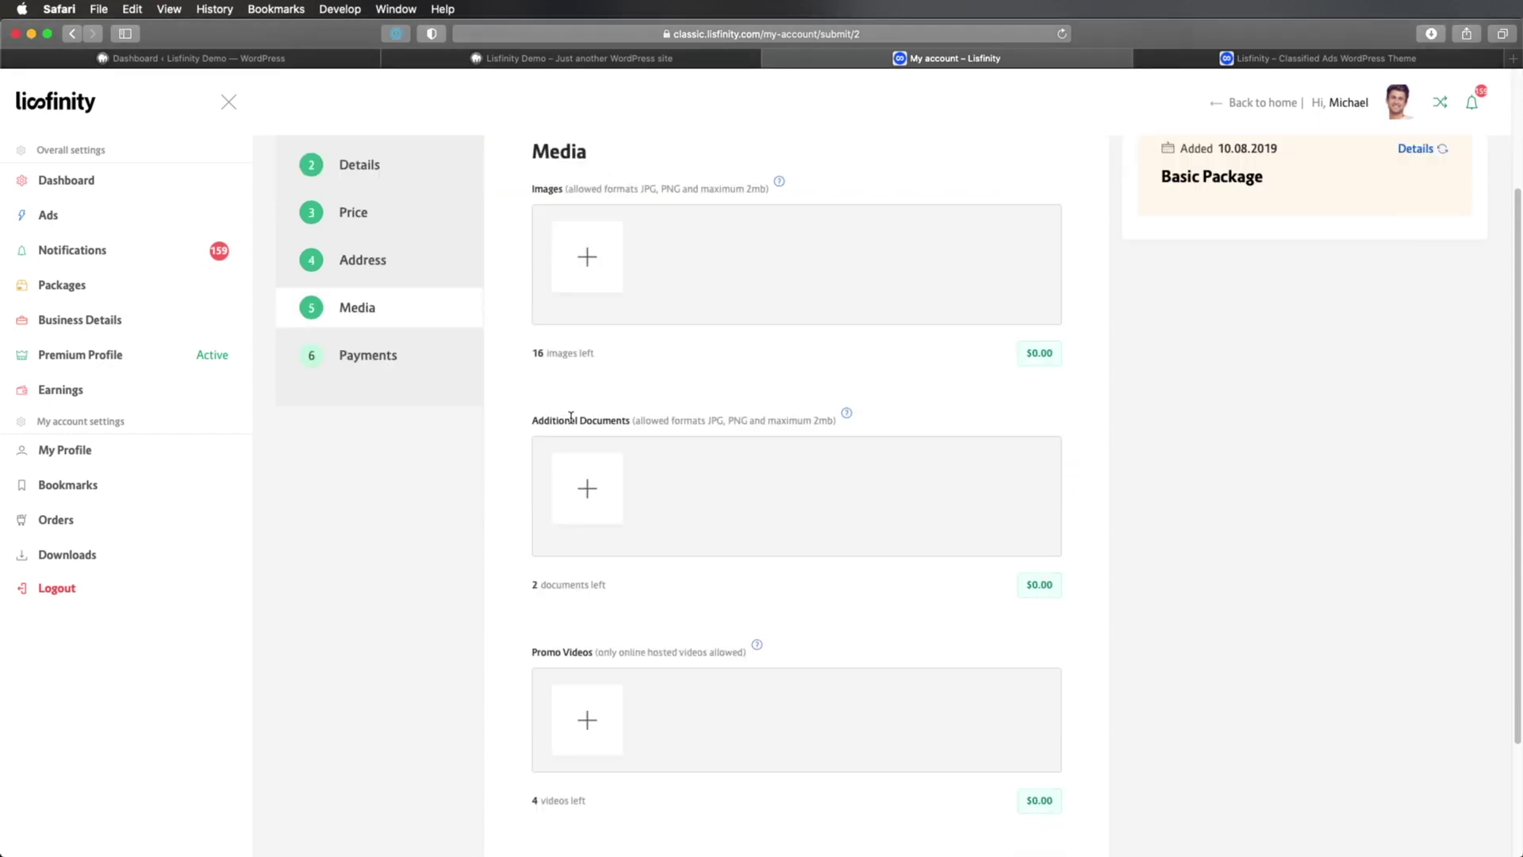
scroll(709, 442, down, 4)
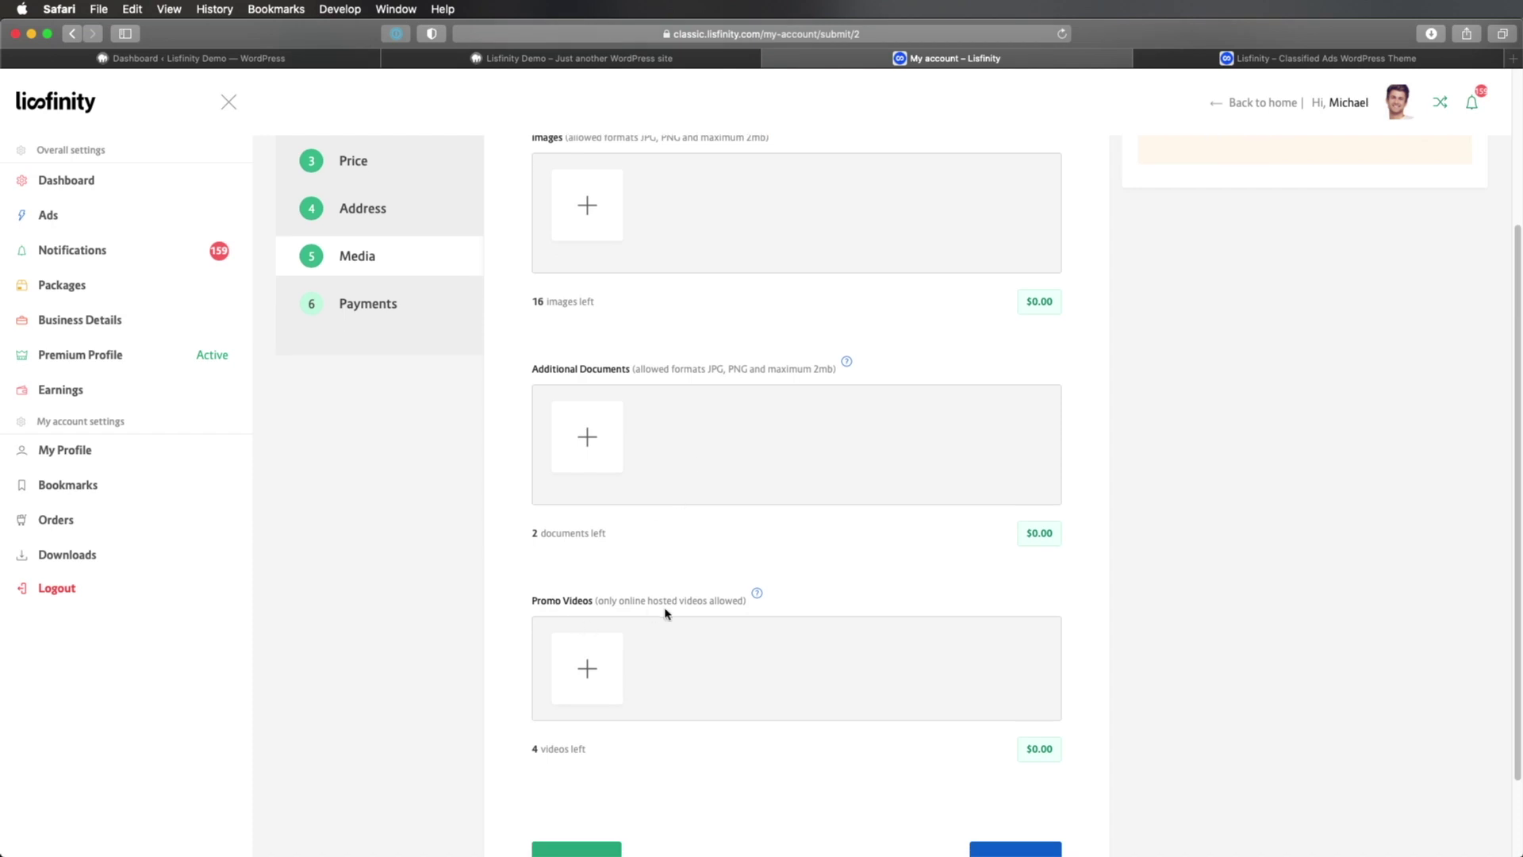
scroll(666, 613, up, 2)
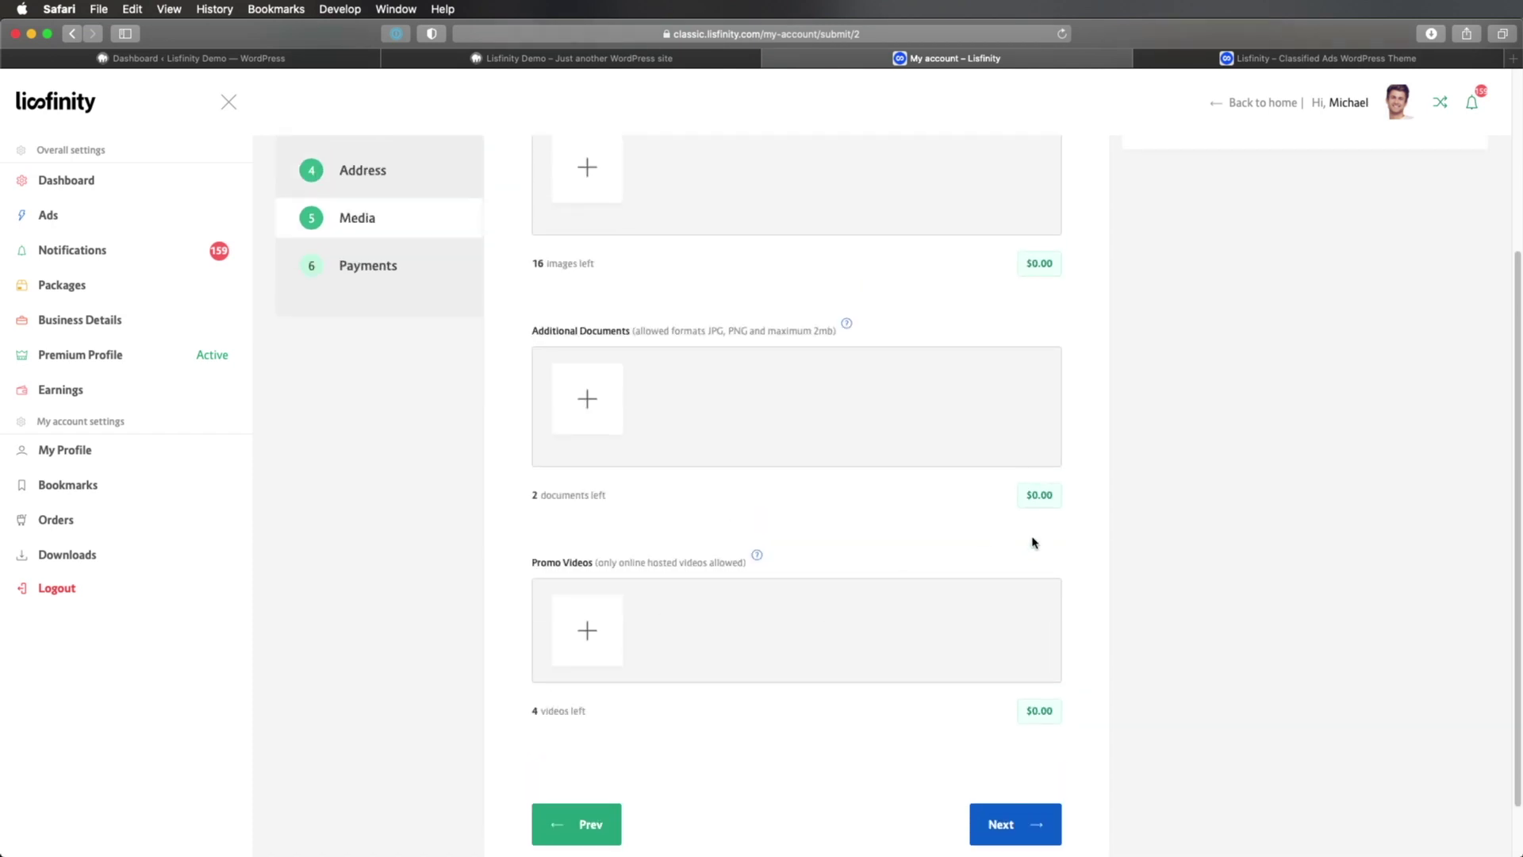
scroll(999, 514, up, 1)
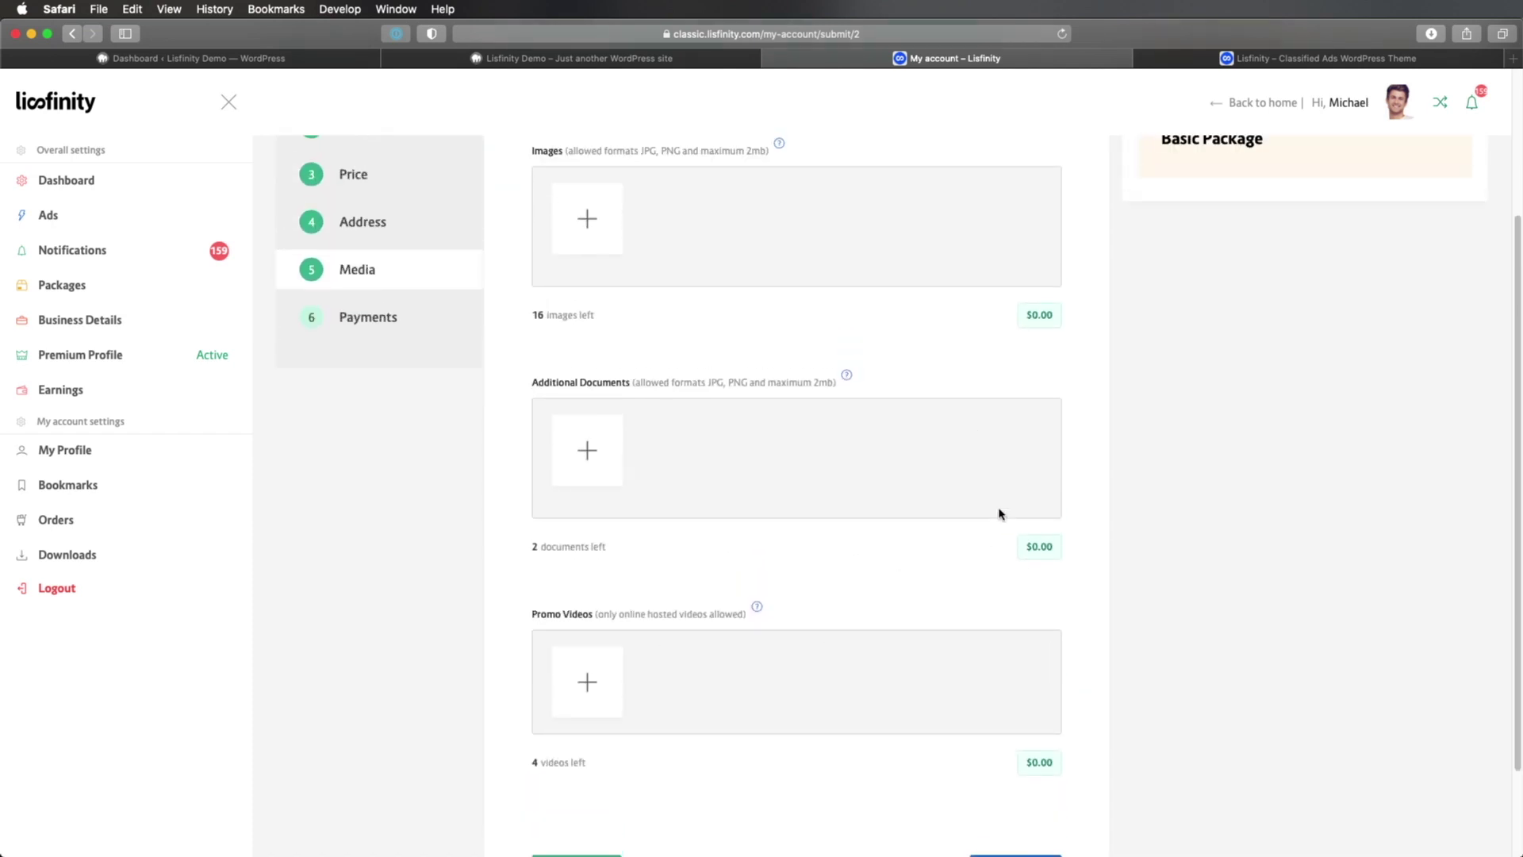
scroll(999, 513, up, 3)
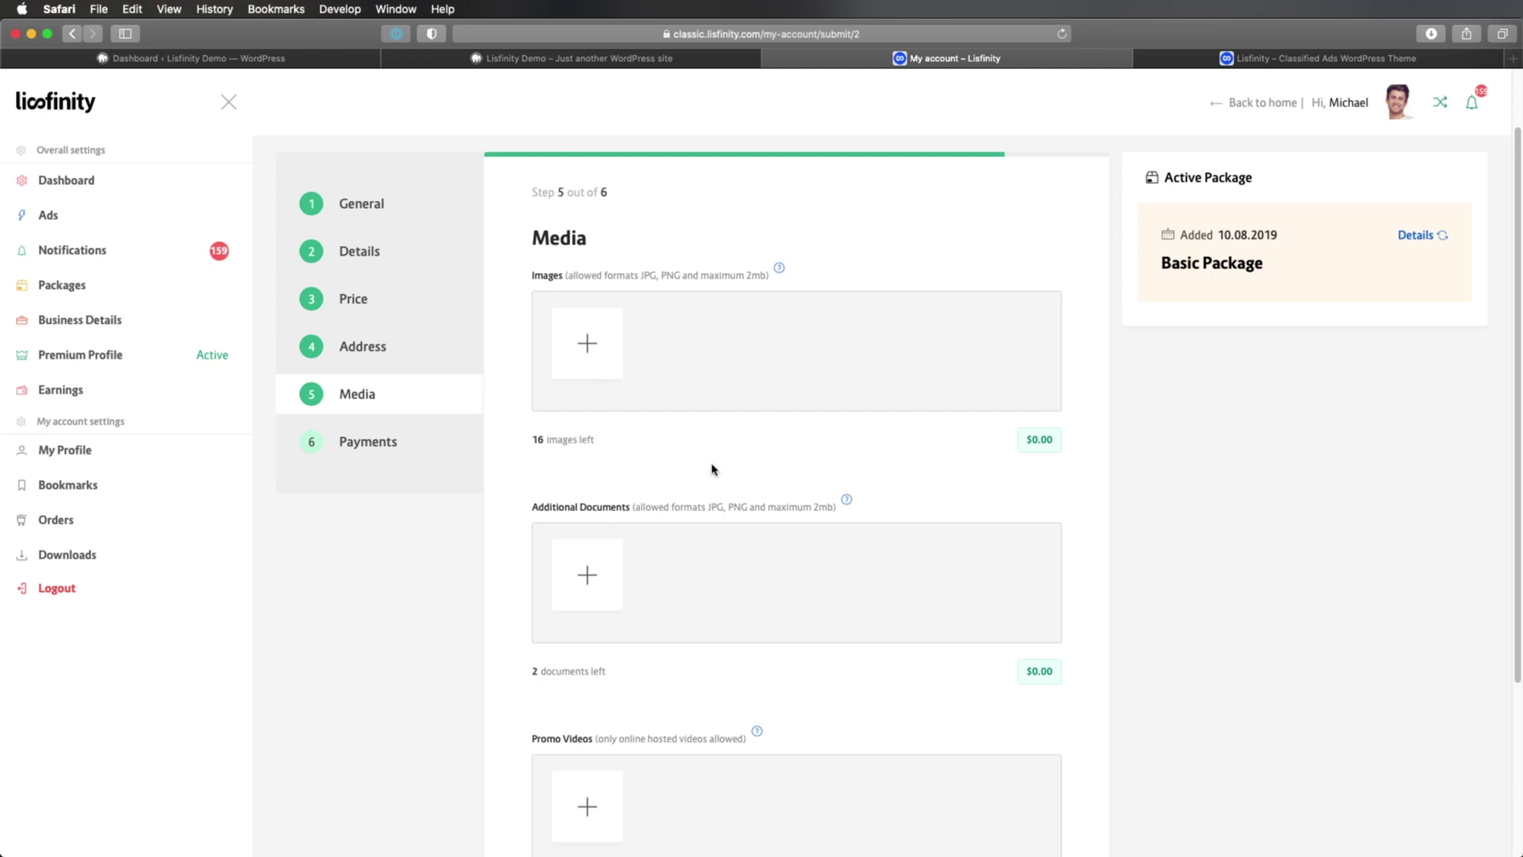
scroll(585, 608, down, 1)
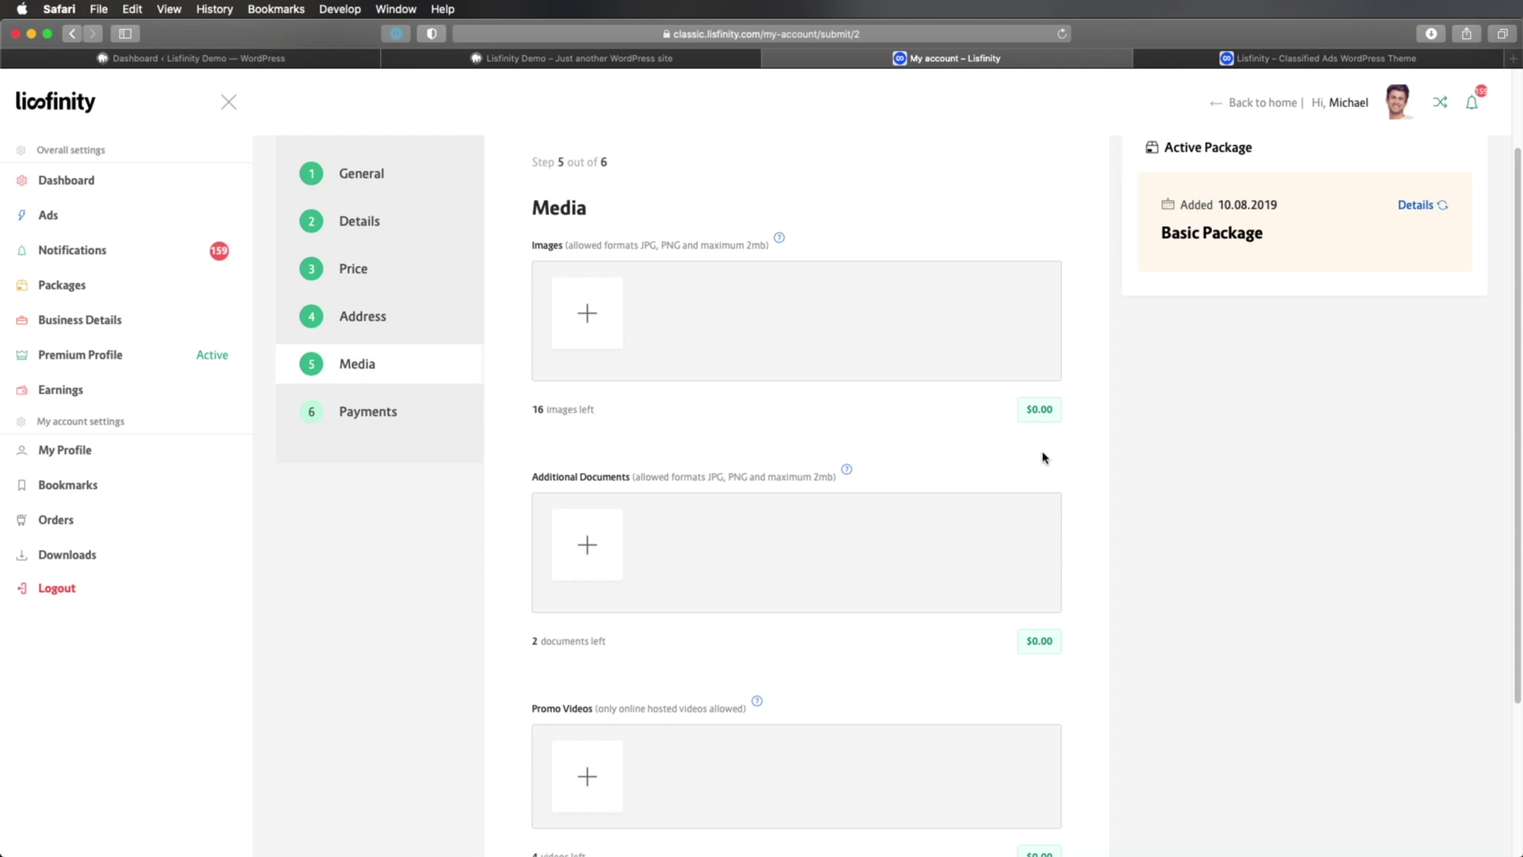
scroll(1007, 473, up, 3)
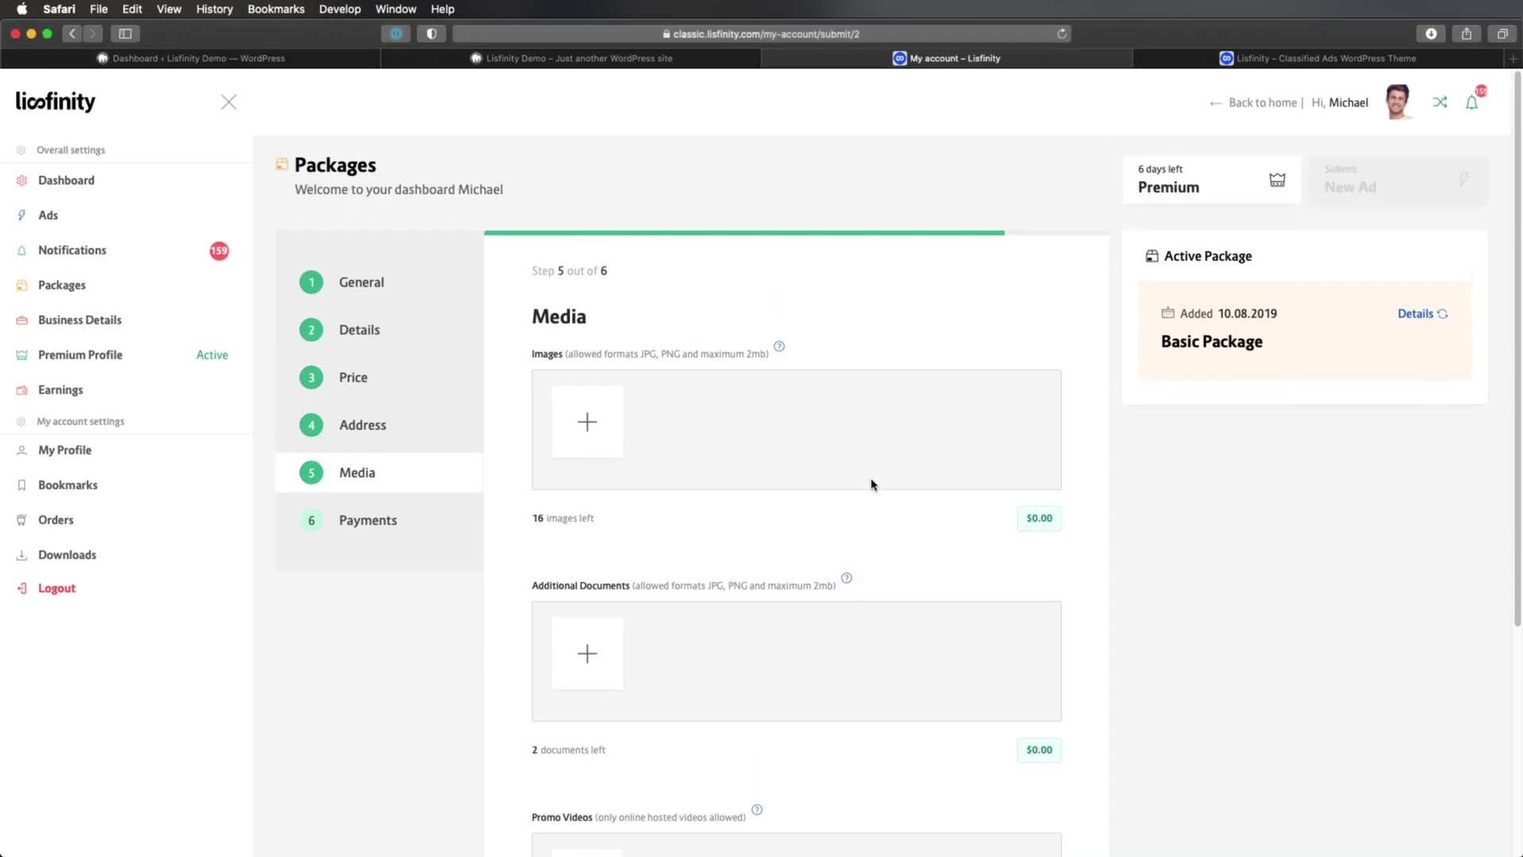
scroll(1111, 553, down, 1)
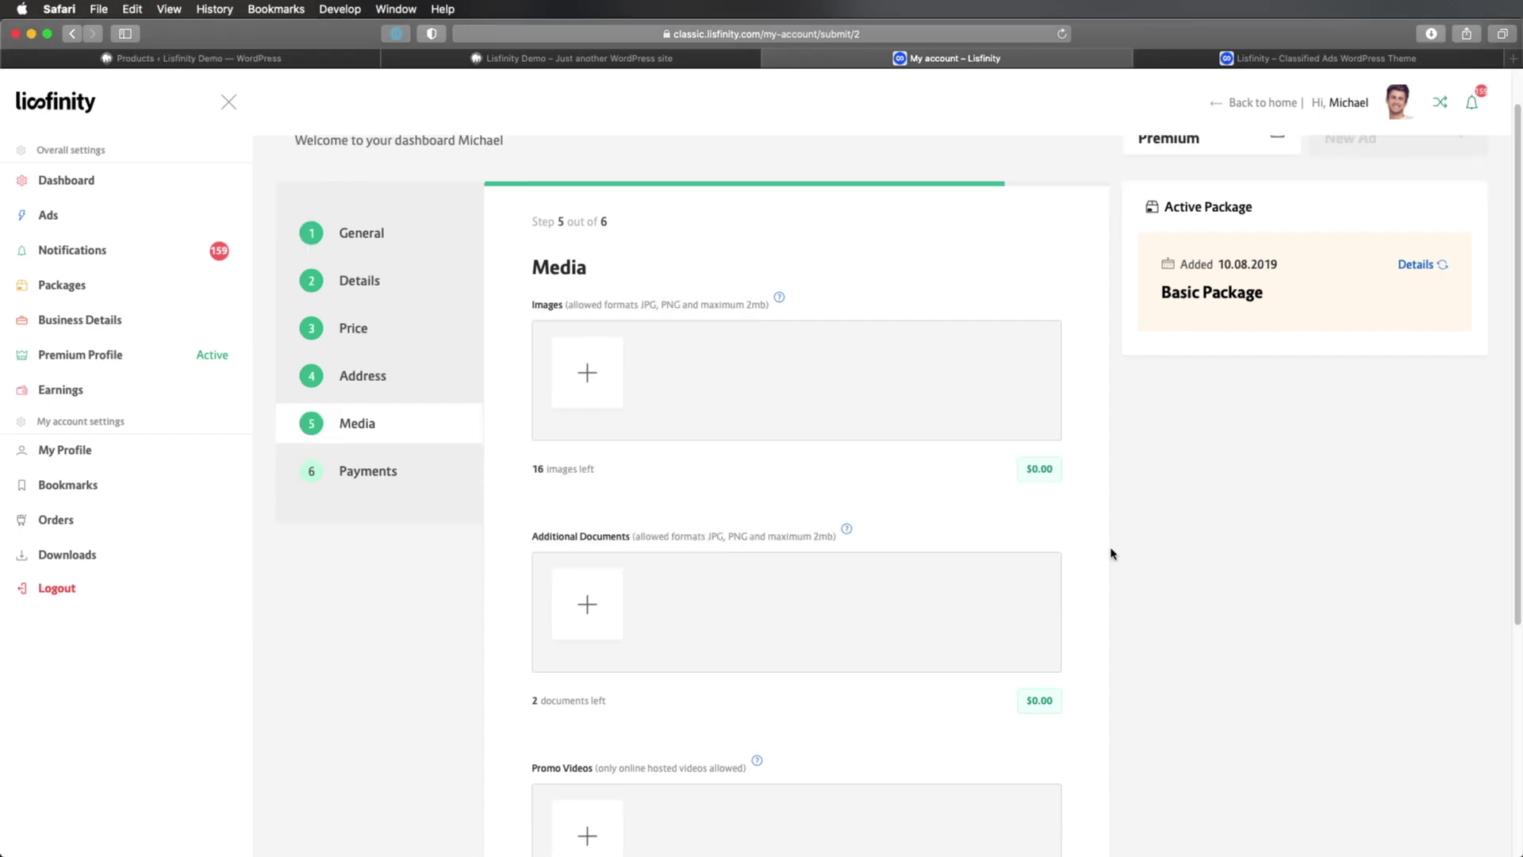
scroll(1111, 553, down, 5)
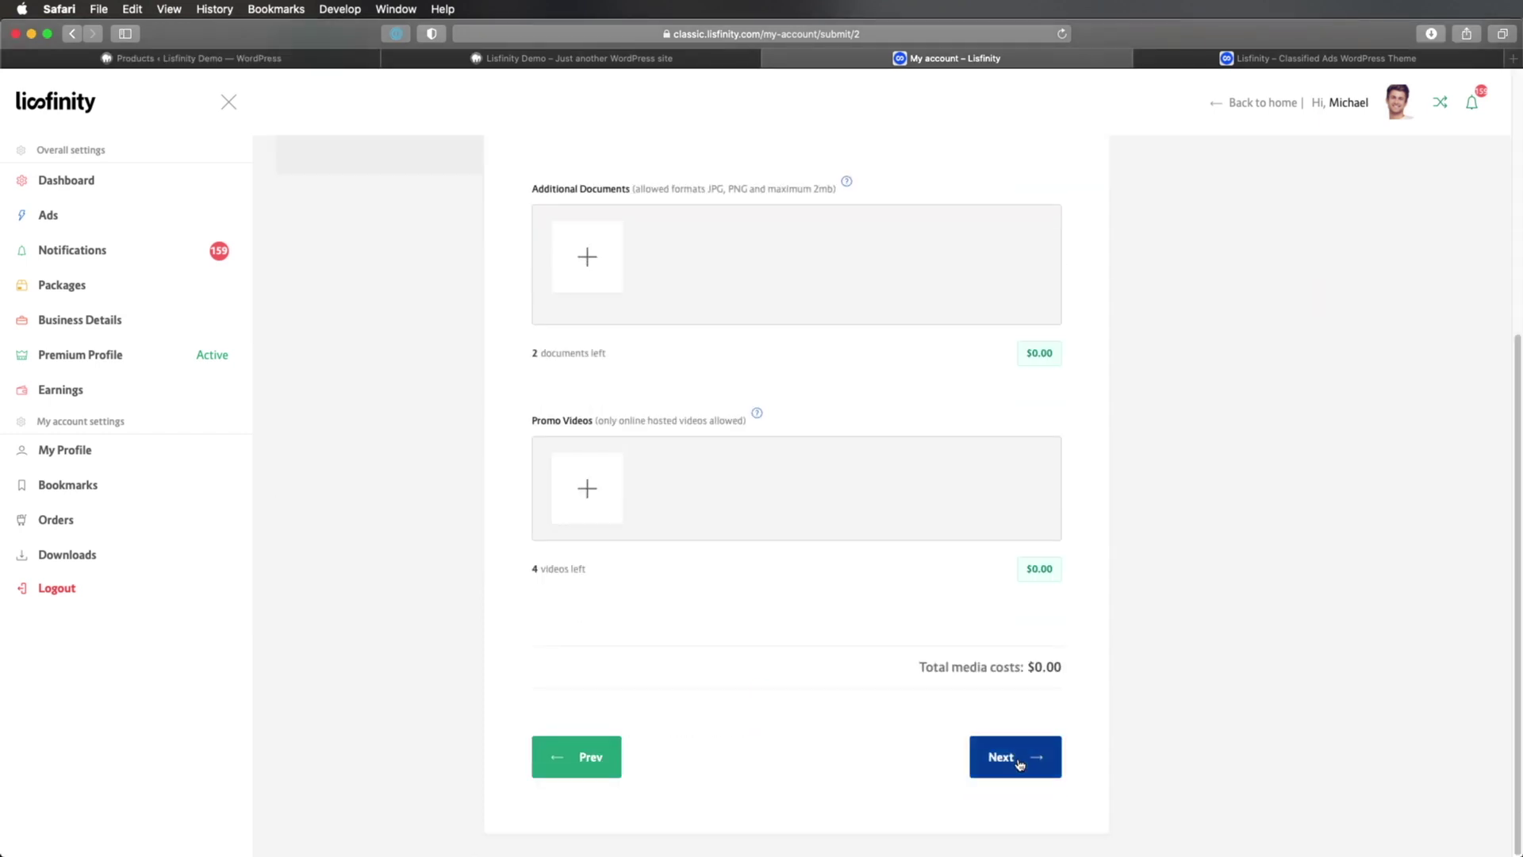
- Proceed to the Payments step, try the Single Ad - Advertise promotion switch and review the offered promotions and their daily prices
click(1021, 754)
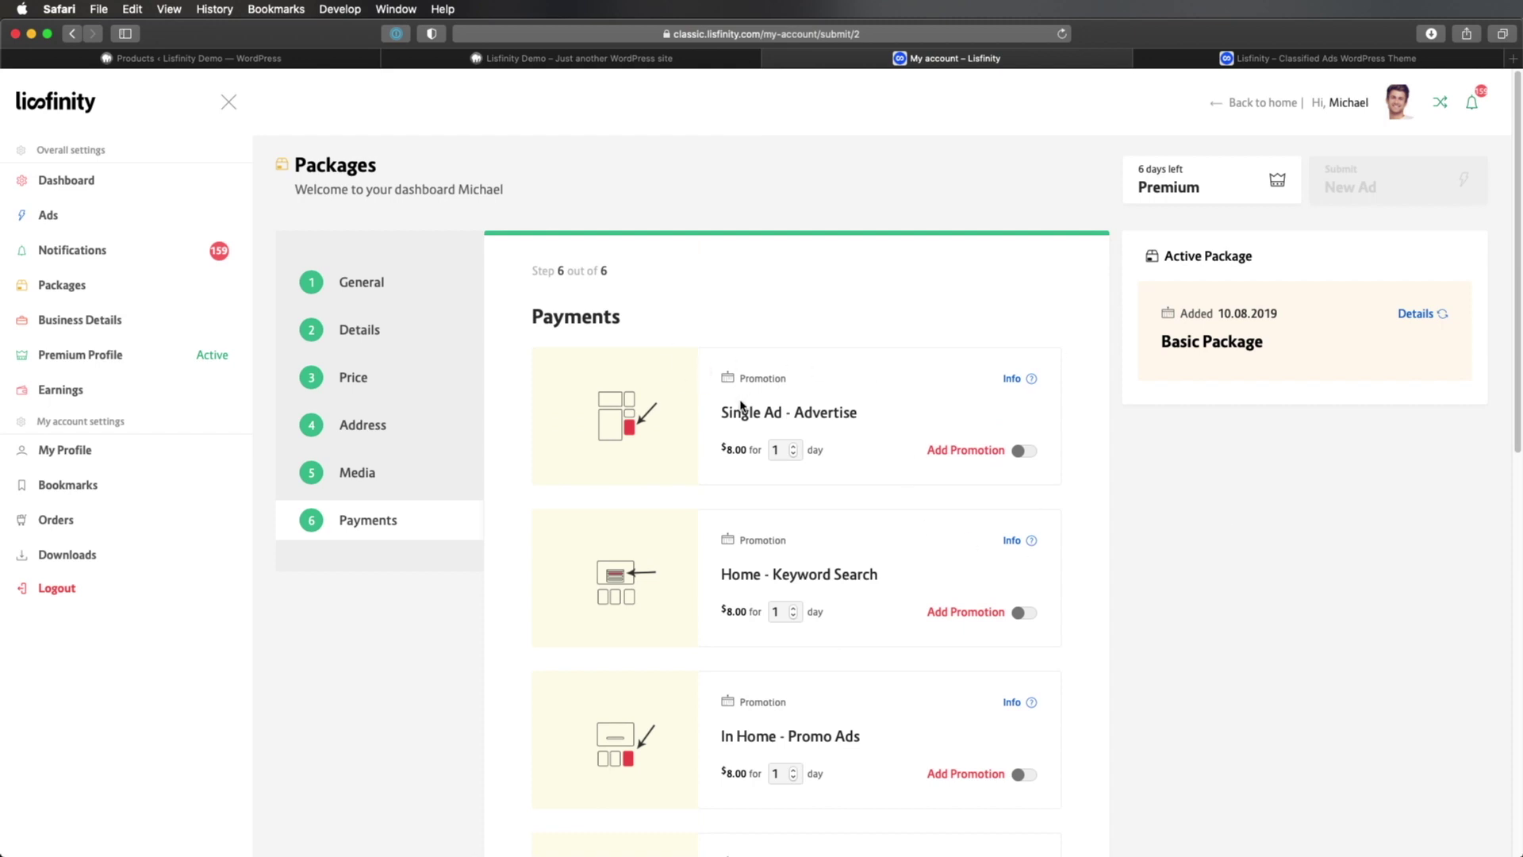
click(1027, 448)
click(1026, 451)
scroll(884, 500, down, 3)
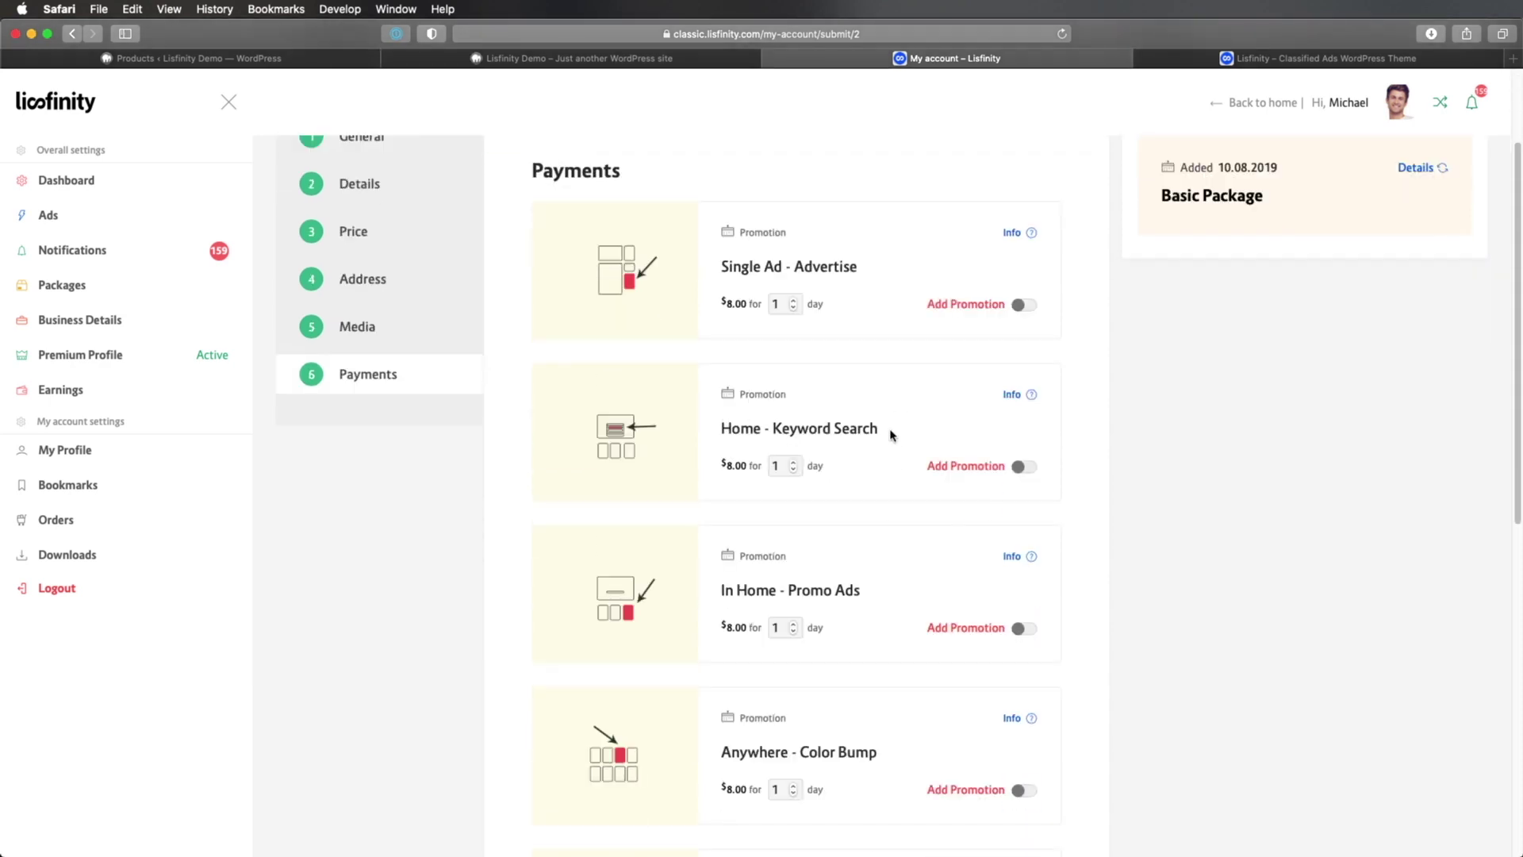
scroll(890, 434, down, 5)
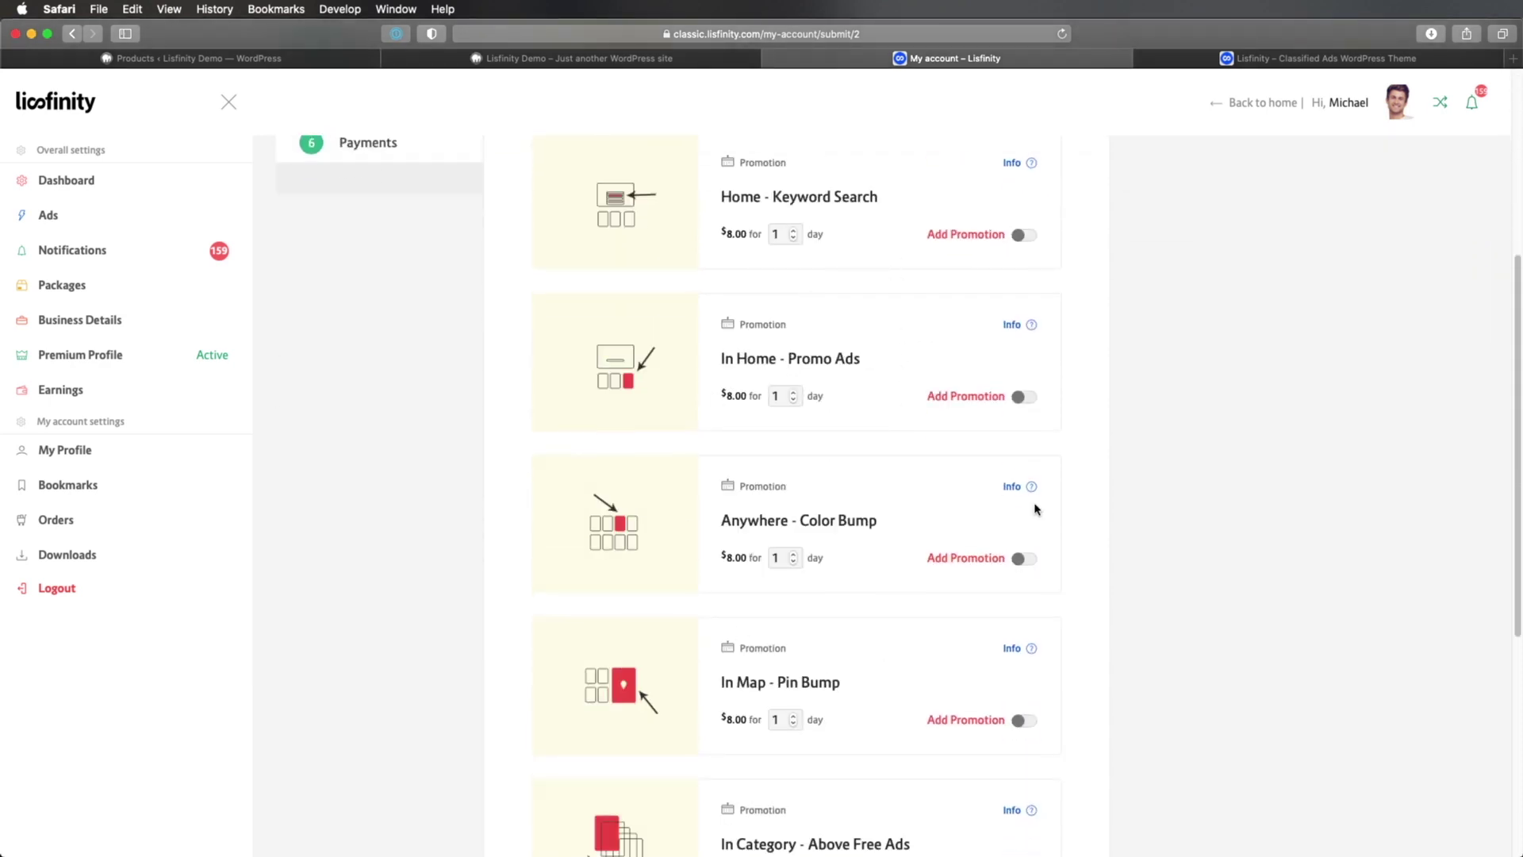
scroll(876, 439, down, 3)
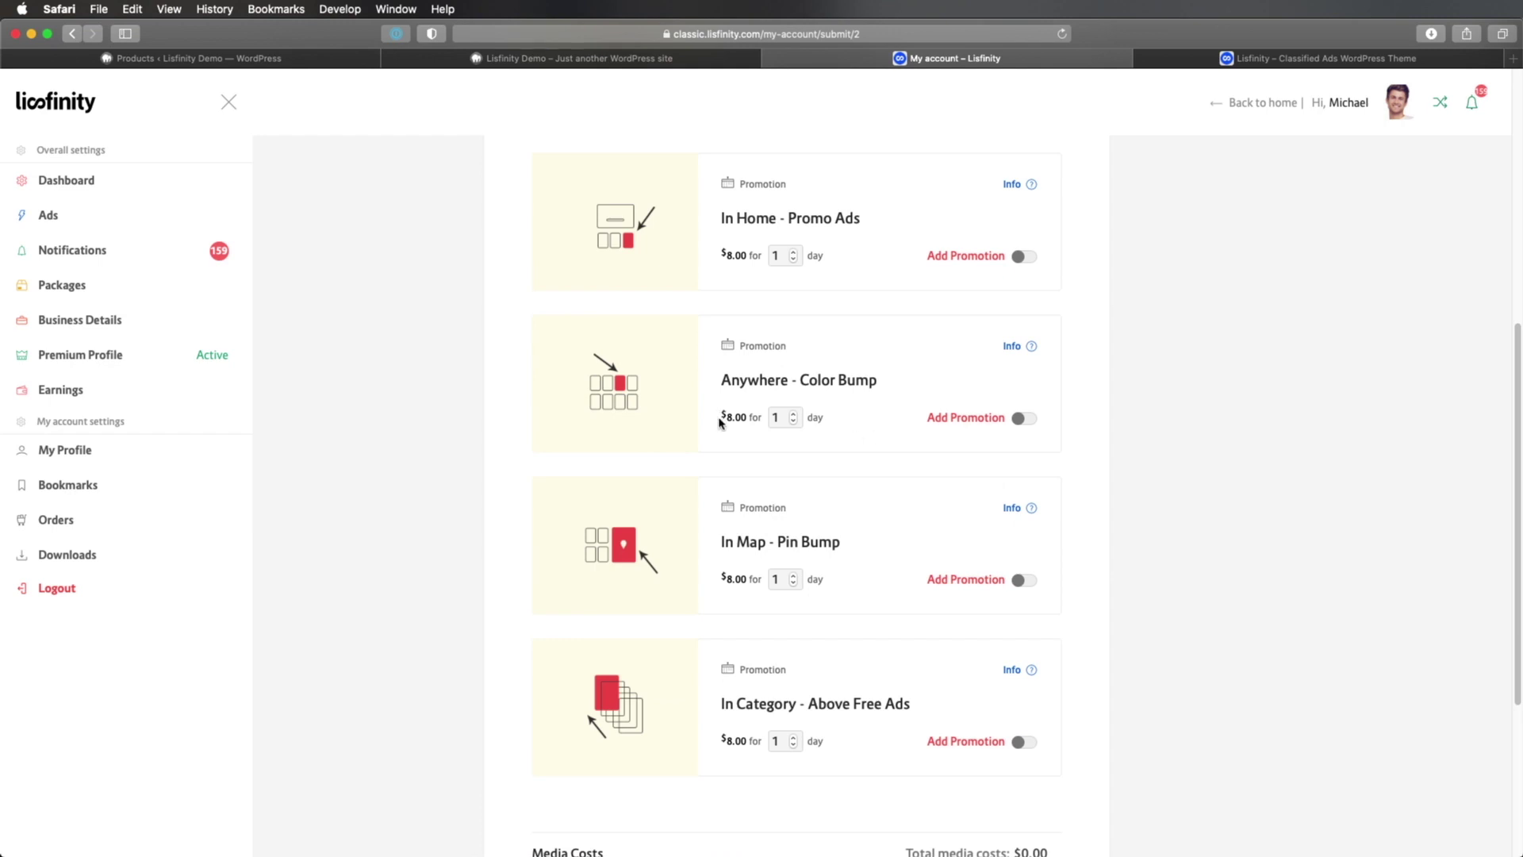
drag(722, 416, 750, 441)
scroll(775, 473, down, 7)
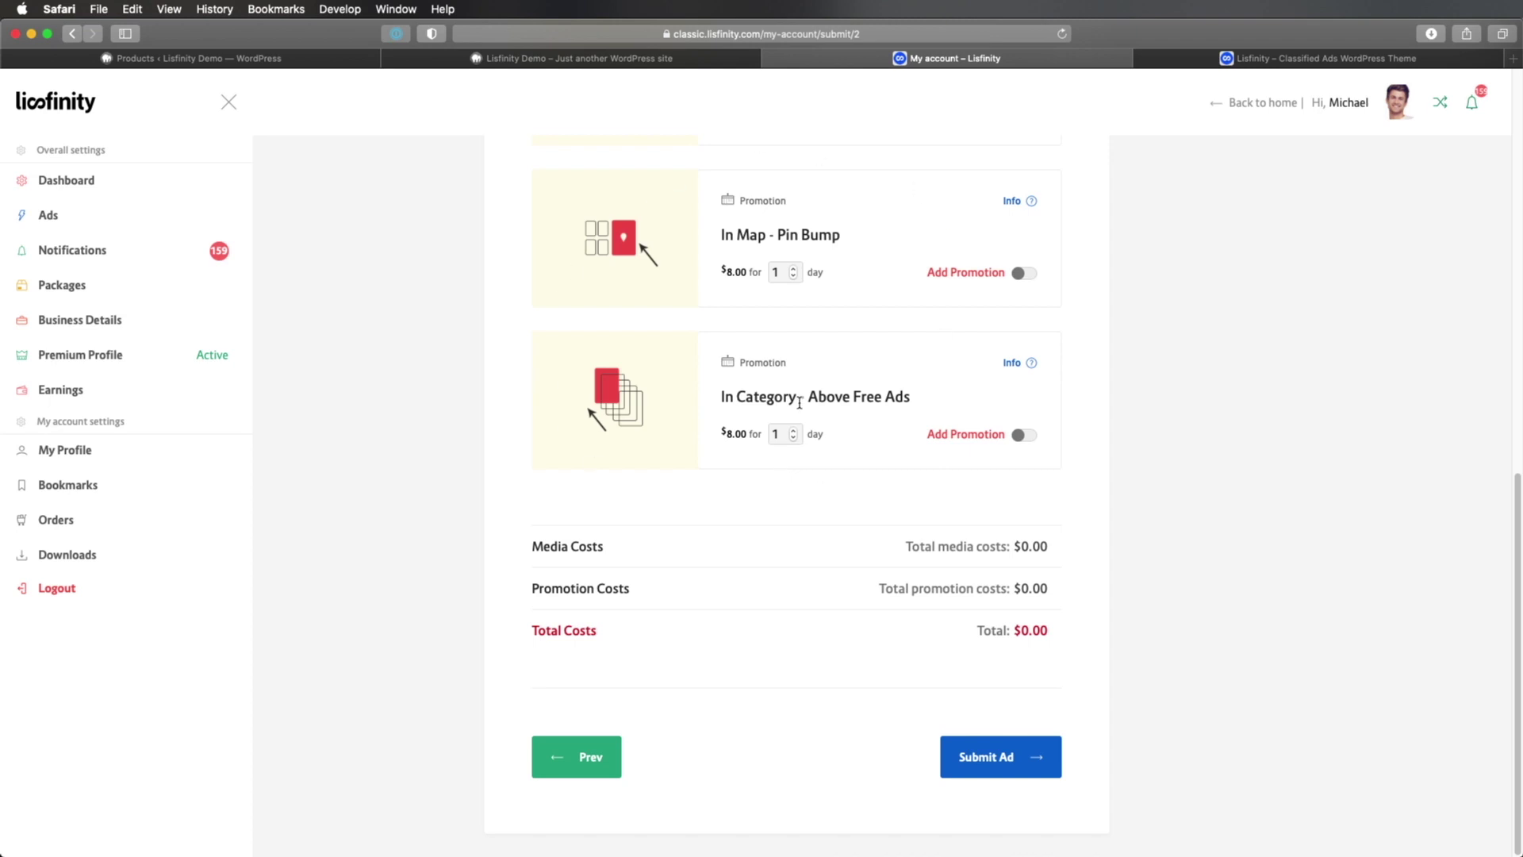
- Add the In Category - Above Free Ads, In Map - Pin Bump and Anywhere - Color Bump promotions to the ad
click(1025, 435)
click(1022, 273)
scroll(1021, 270, up, 1)
click(1022, 142)
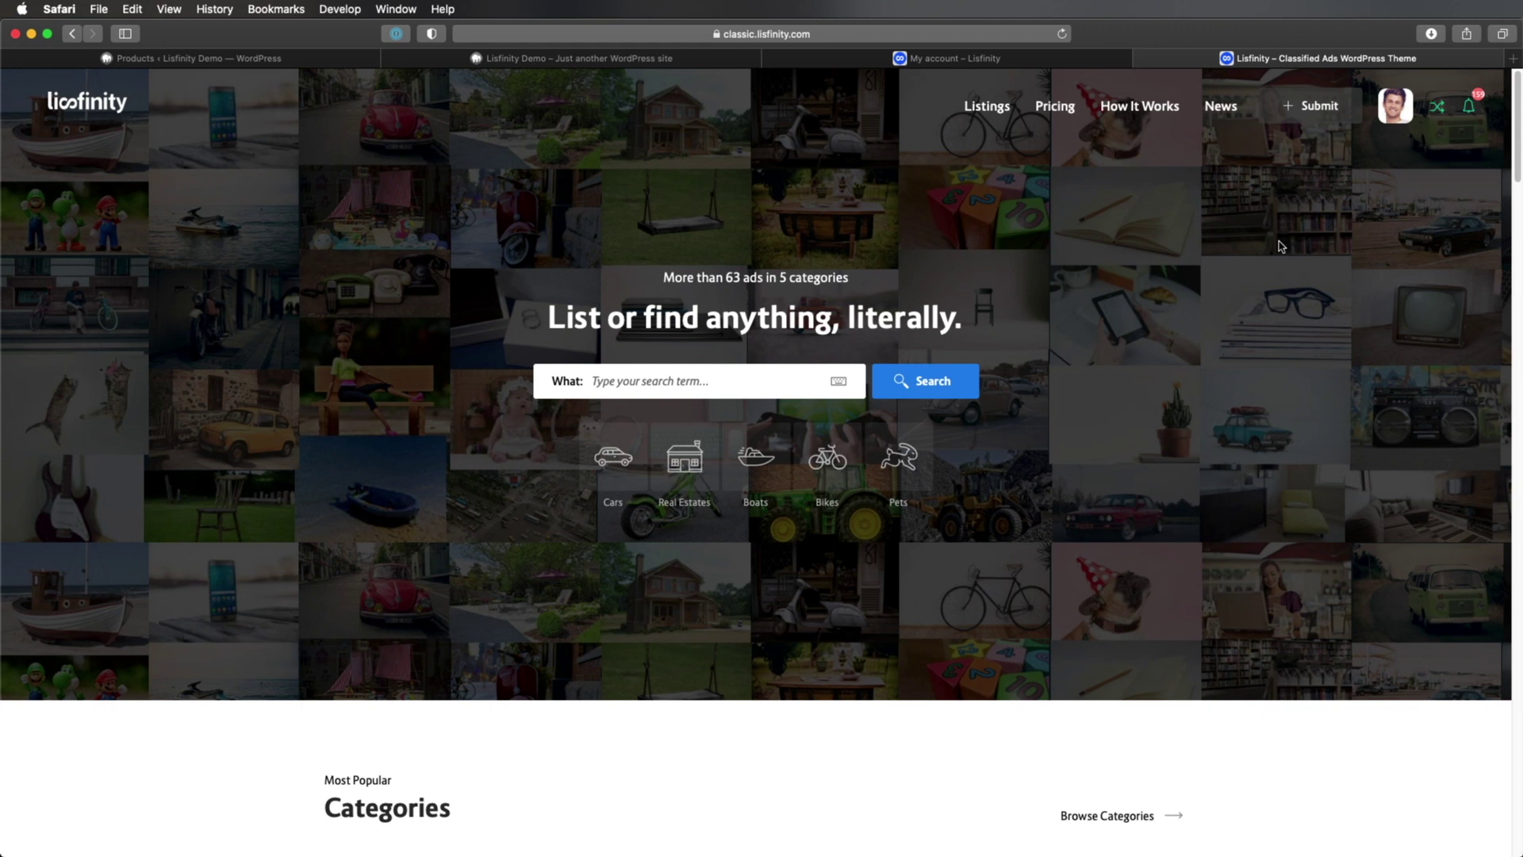
- Go from the homepage's Promo Ads section to the full ads listing and view the BMW M 340i xDrive Touring ad
scroll(1279, 246, down, 10)
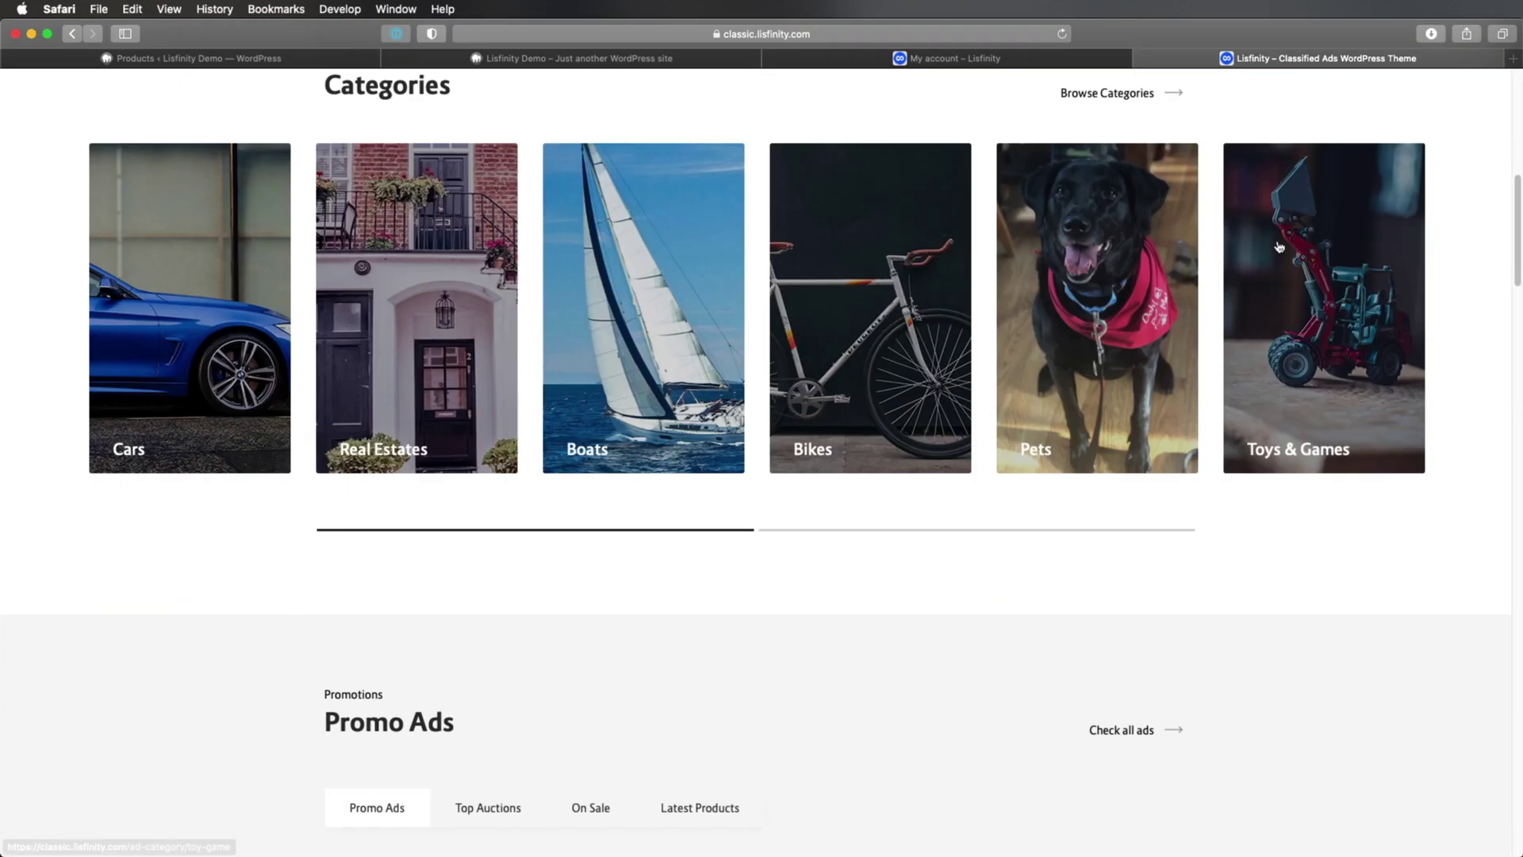
scroll(1278, 246, down, 7)
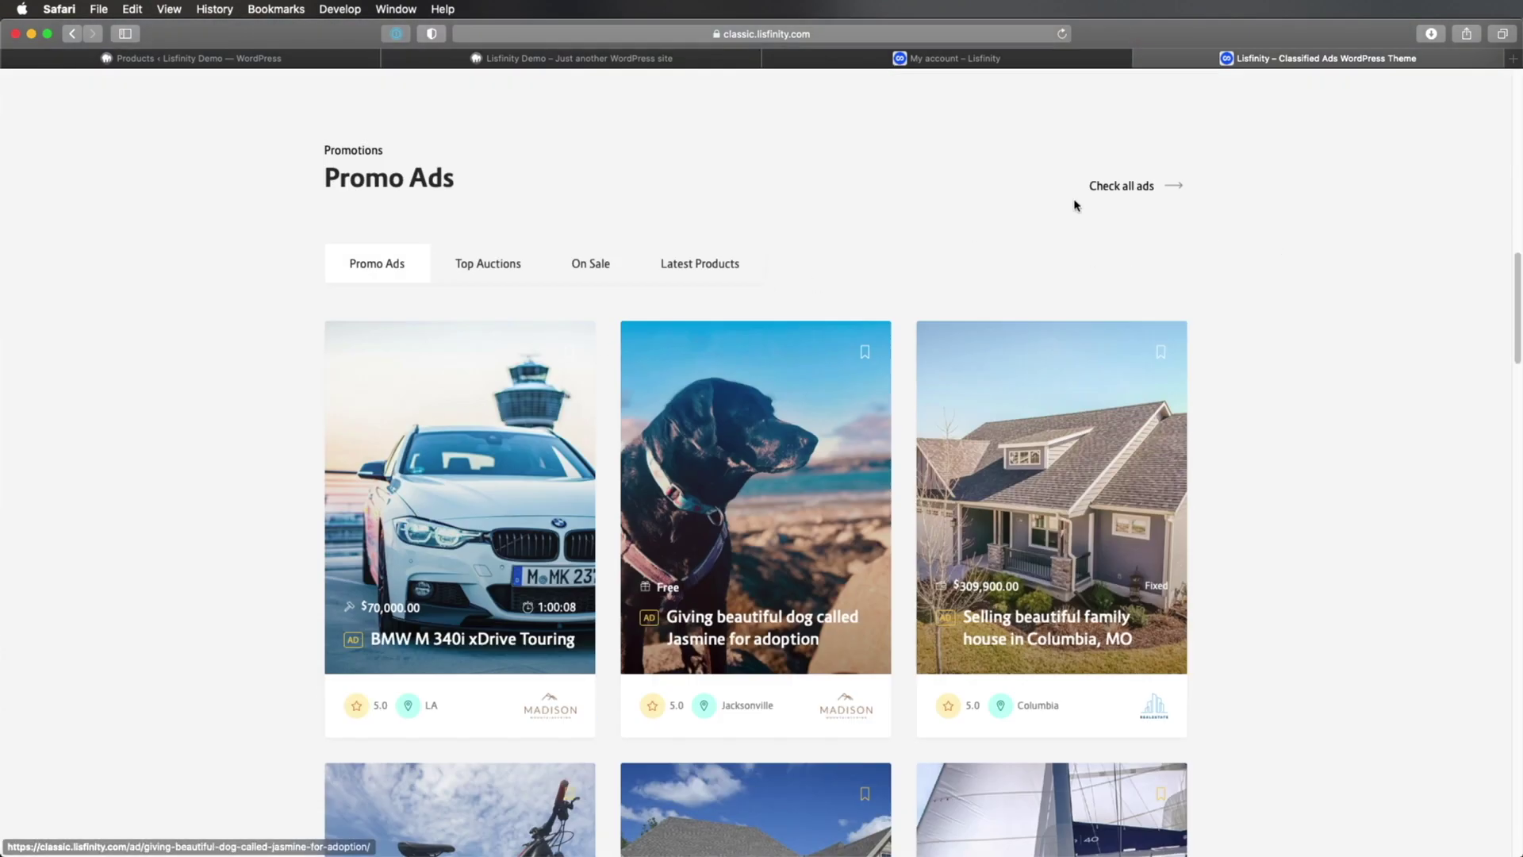
click(1160, 187)
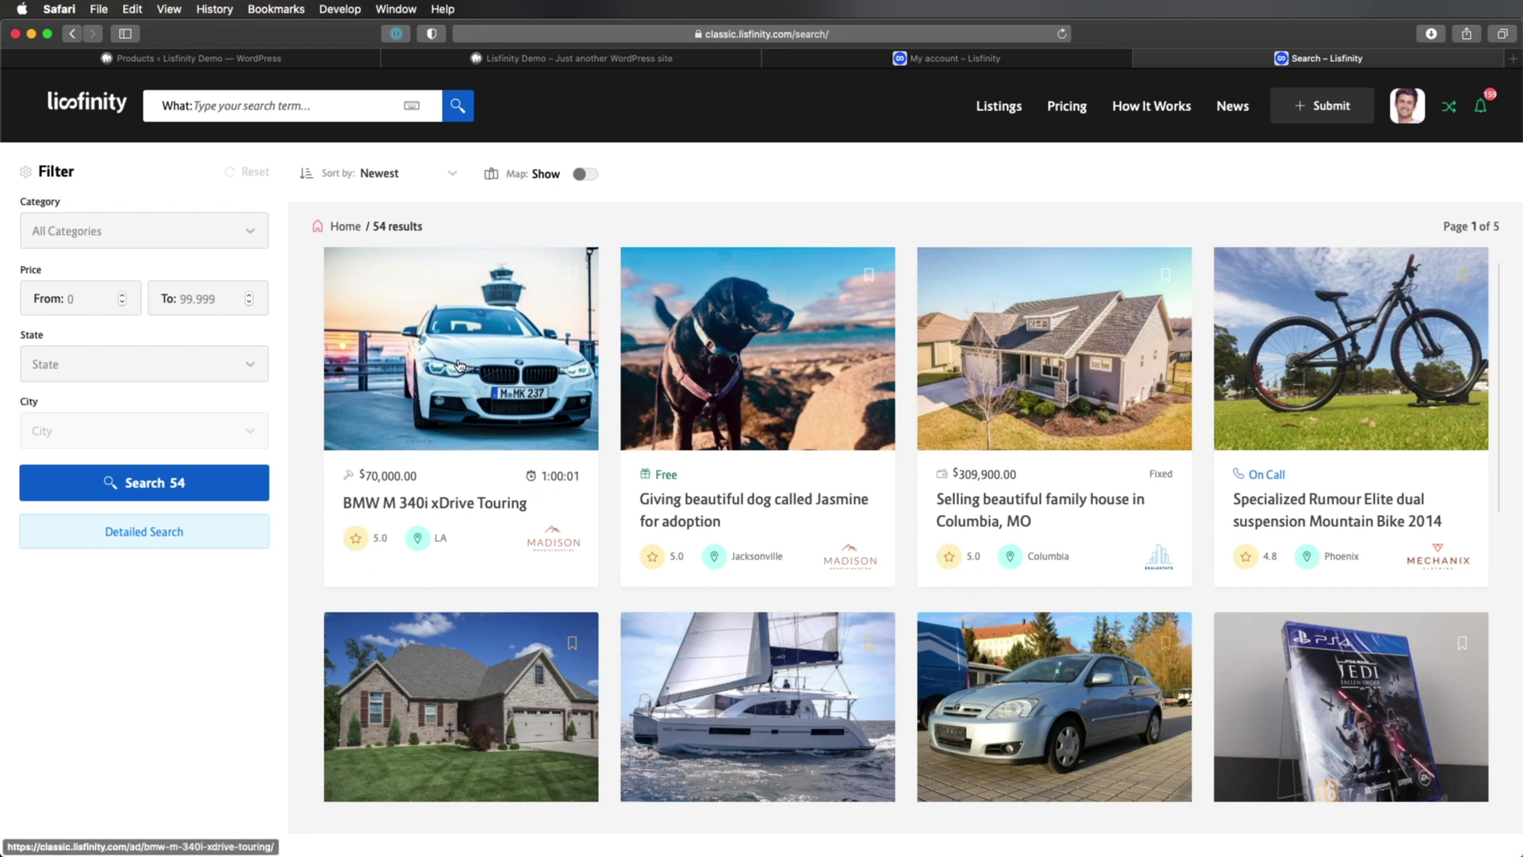
click(458, 365)
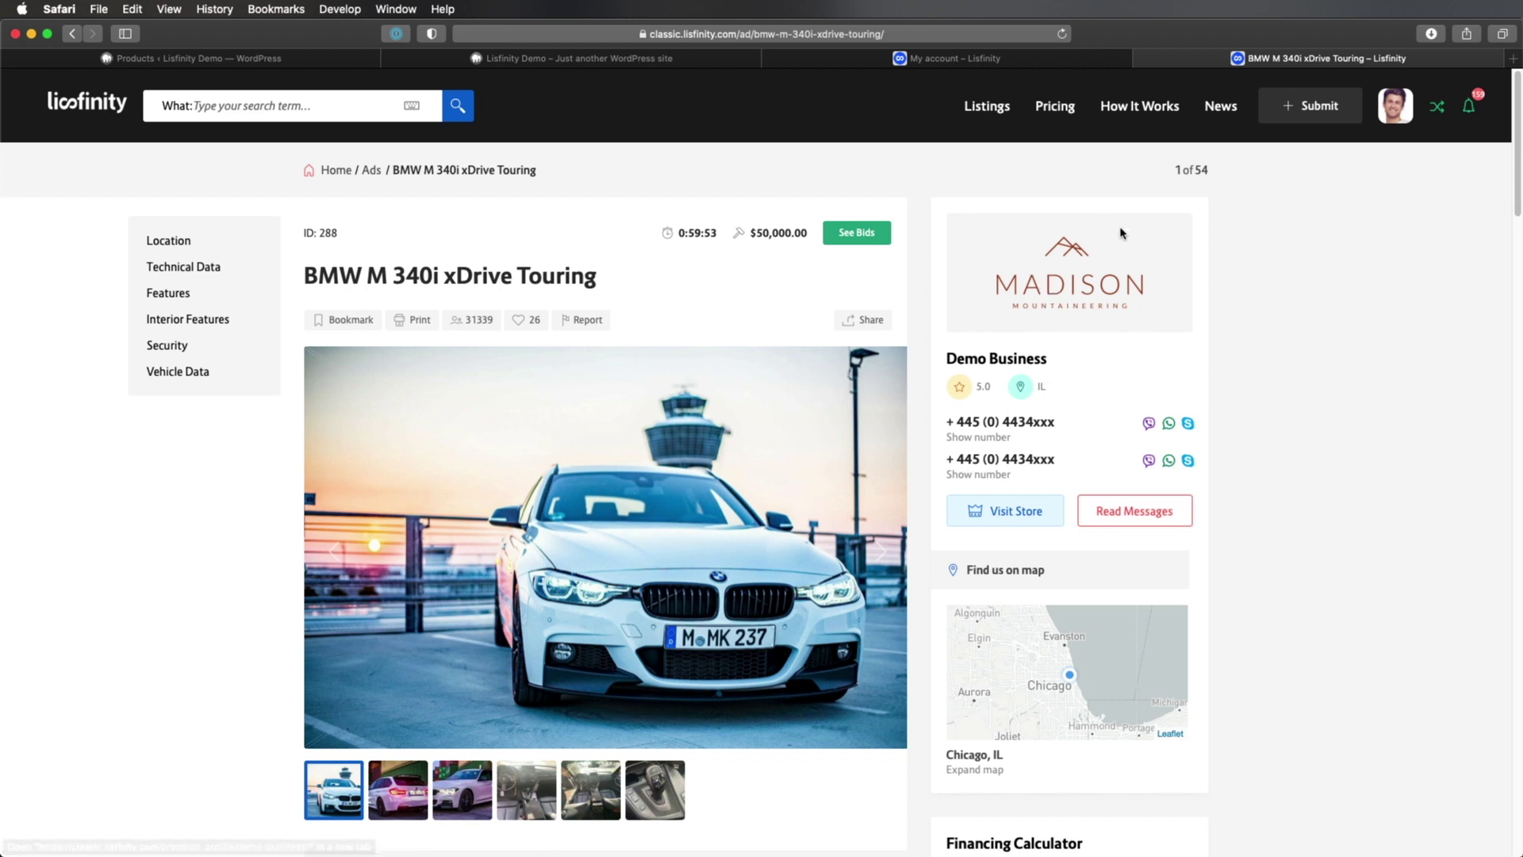
key(super+[)
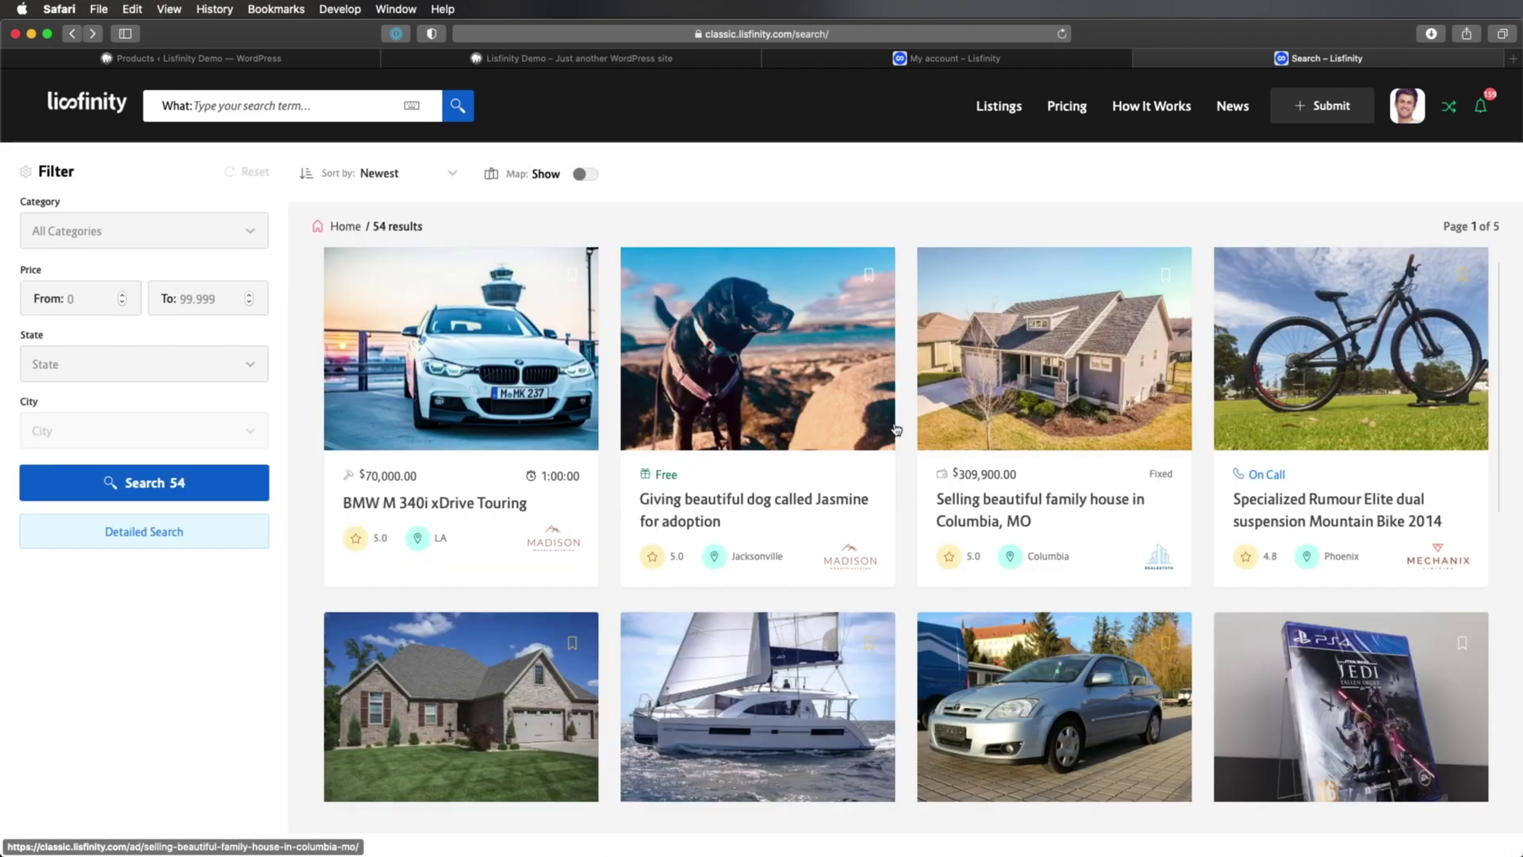
- View the page of the "Selling beautiful family house in Columbia, MO" ad from the listing
click(1076, 506)
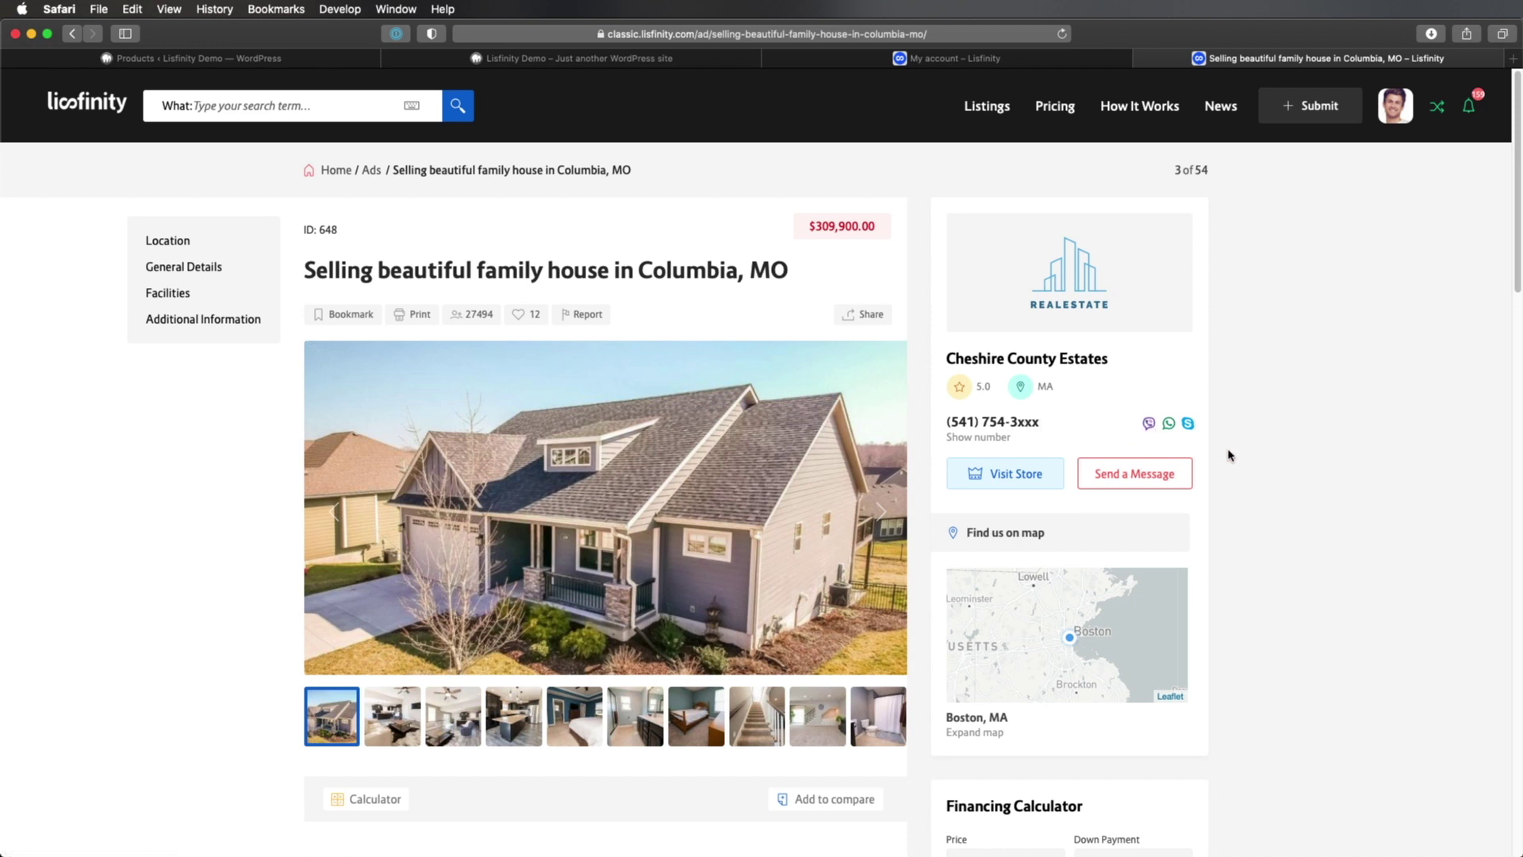
scroll(1258, 468, down, 1)
scroll(1259, 469, up, 1)
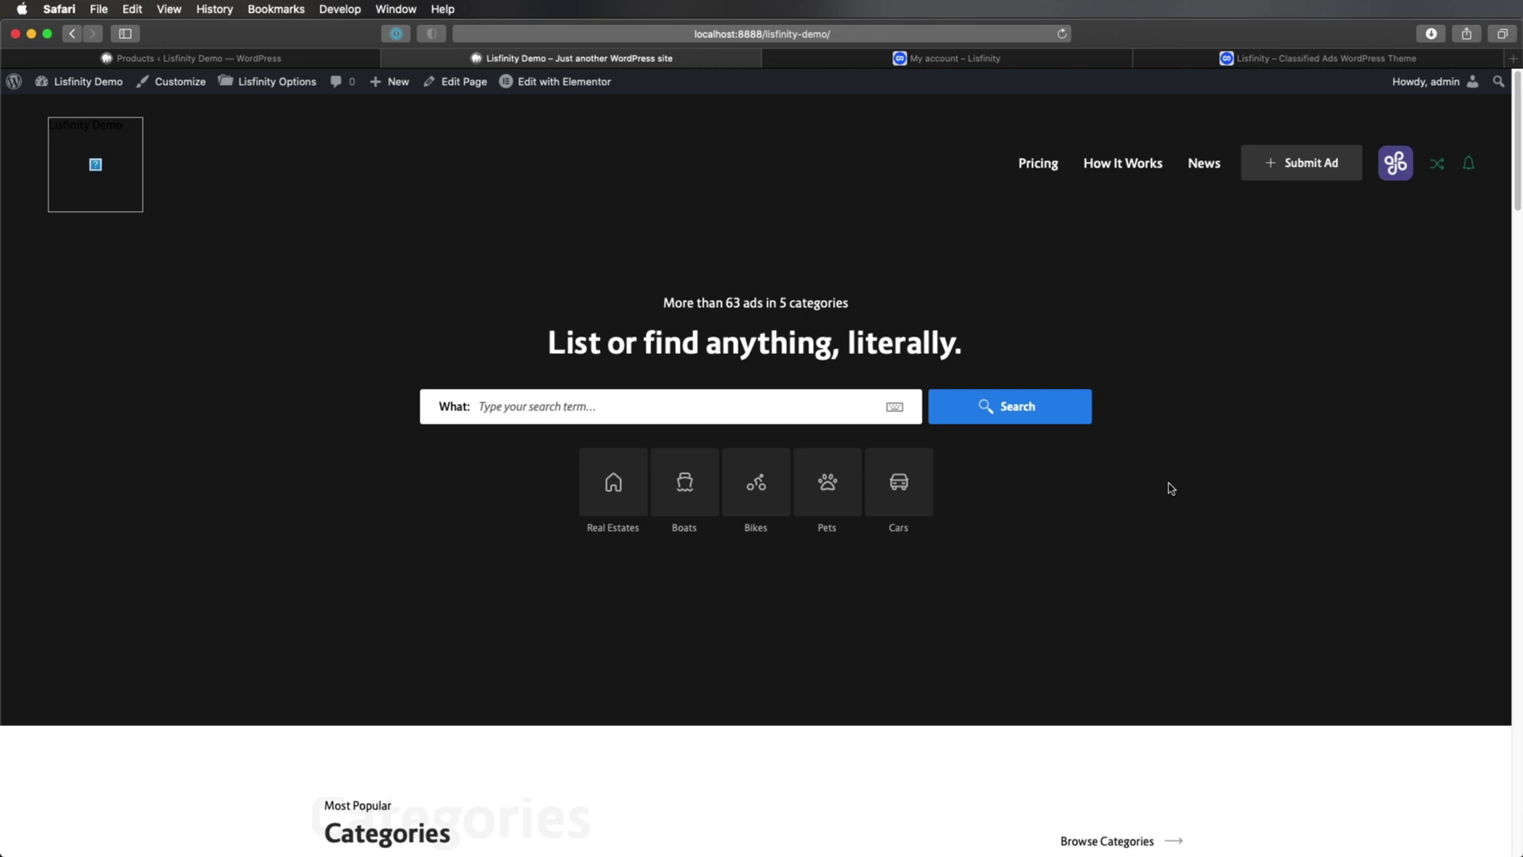
- Open the local demo homepage in Elementor and bring up the settings of the Categories title widget
click(591, 83)
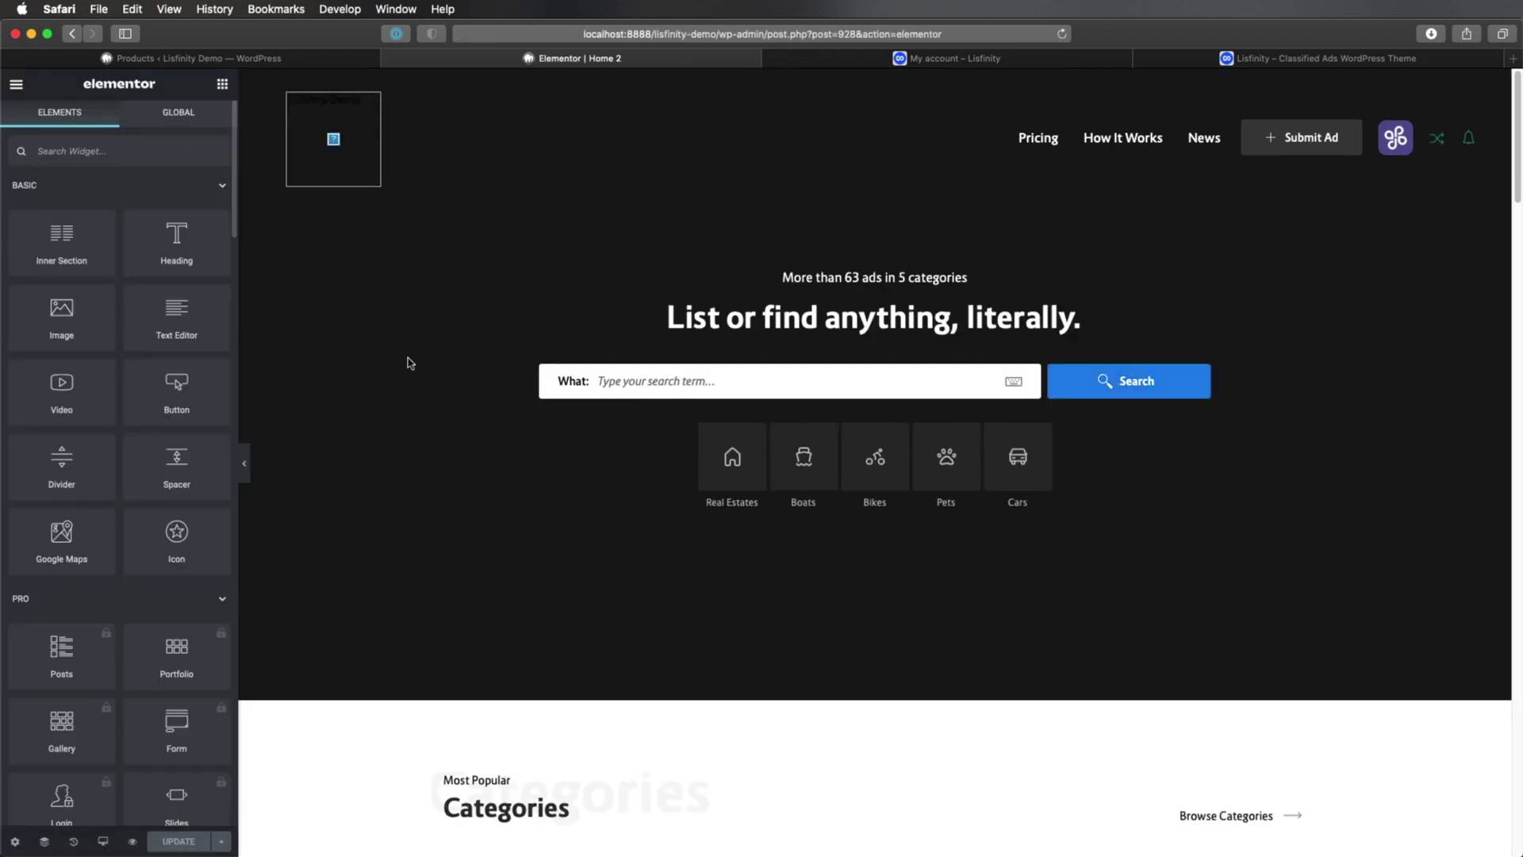
scroll(864, 456, down, 5)
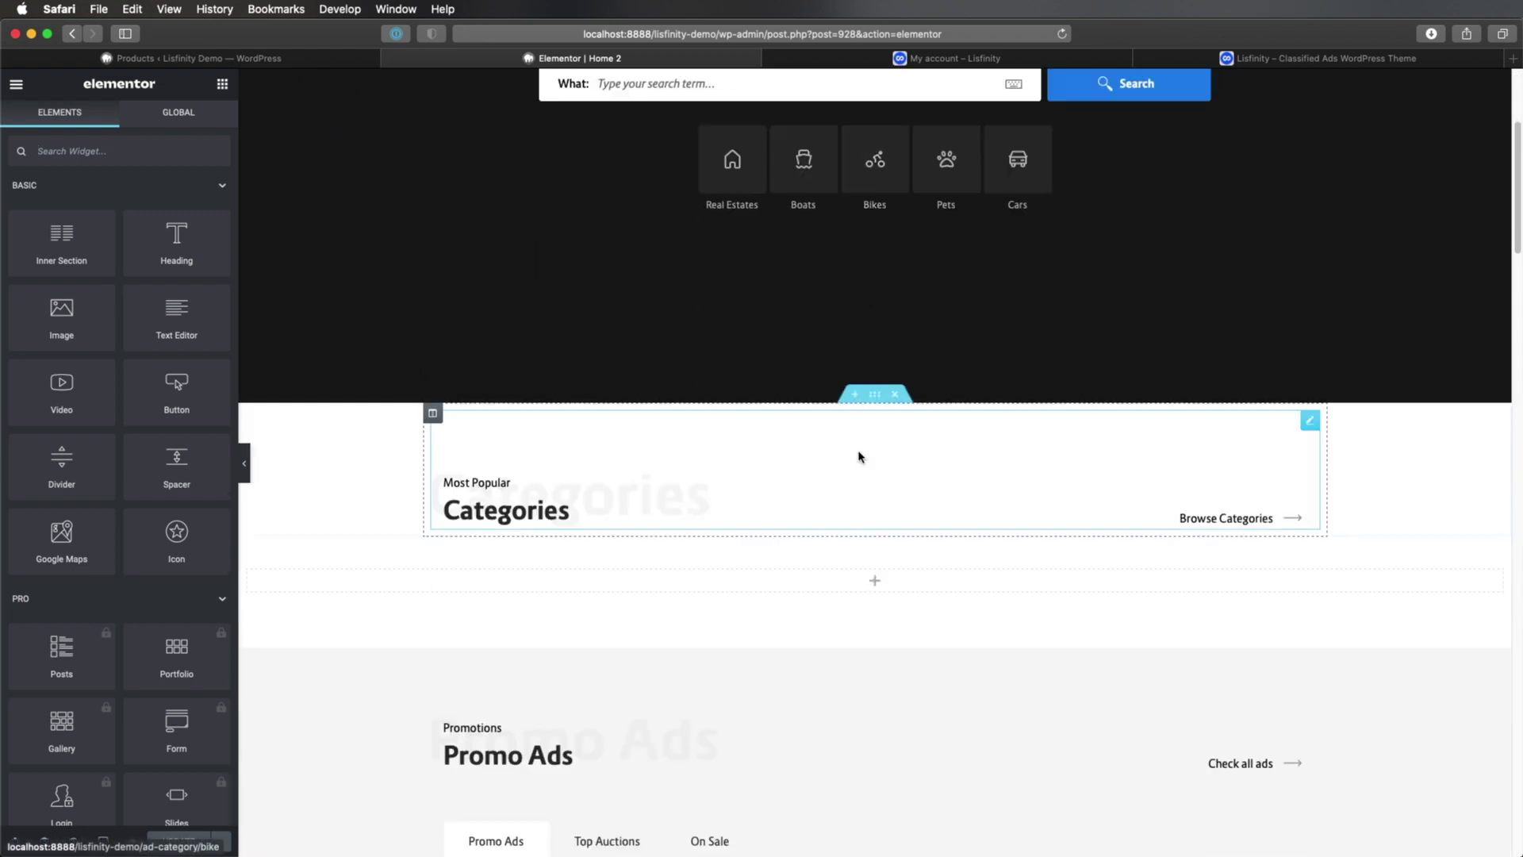
click(609, 468)
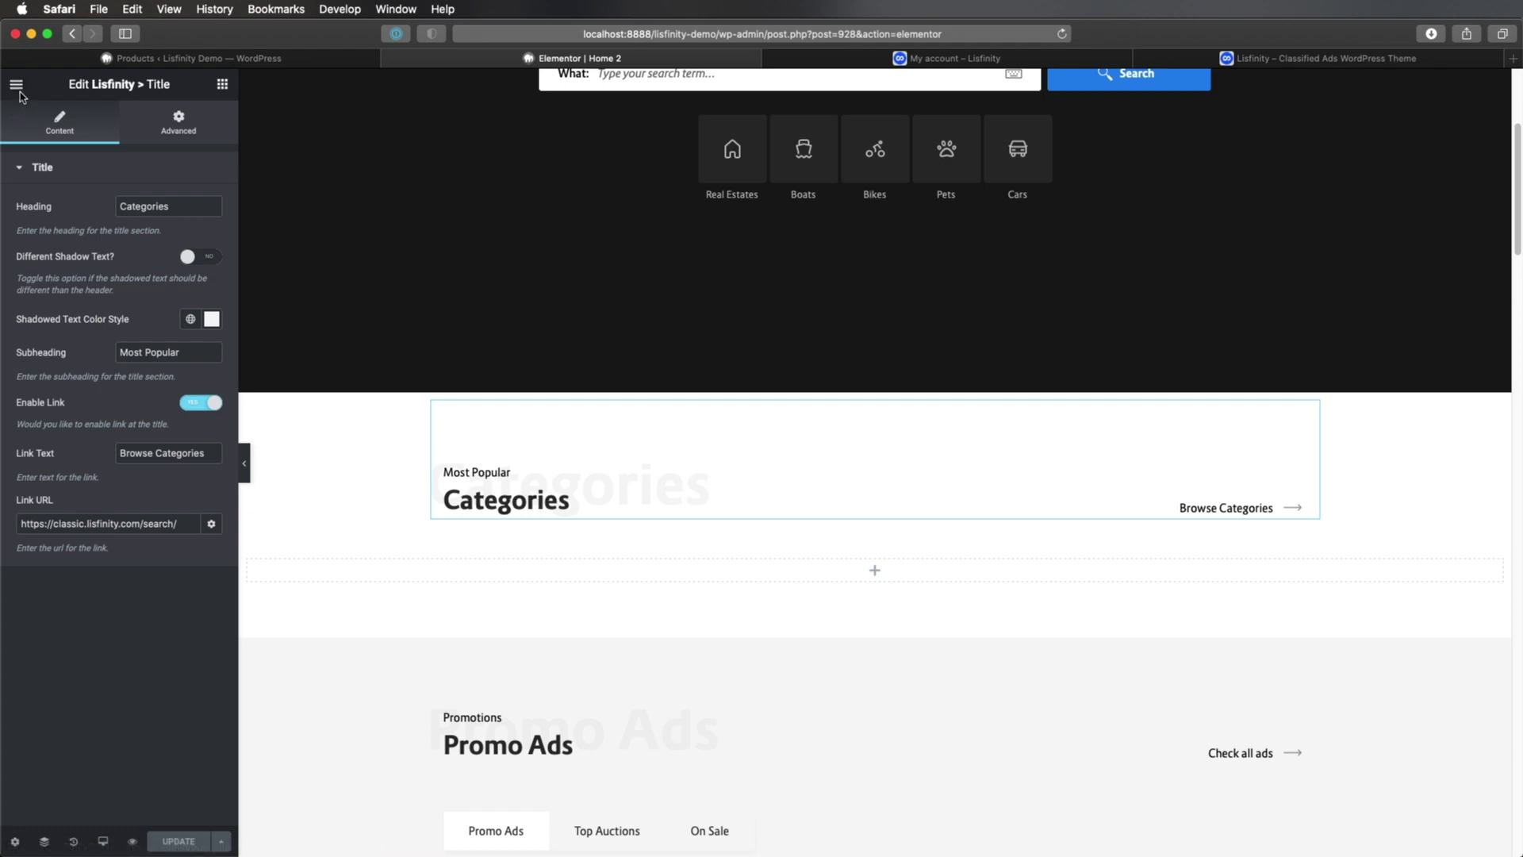
- Browse the Lisfinity widgets in the Elementor library and place the Lisfinity Button widget by the Promo Ads heading
click(222, 84)
scroll(73, 318, down, 1)
scroll(73, 318, down, 20)
scroll(155, 341, down, 10)
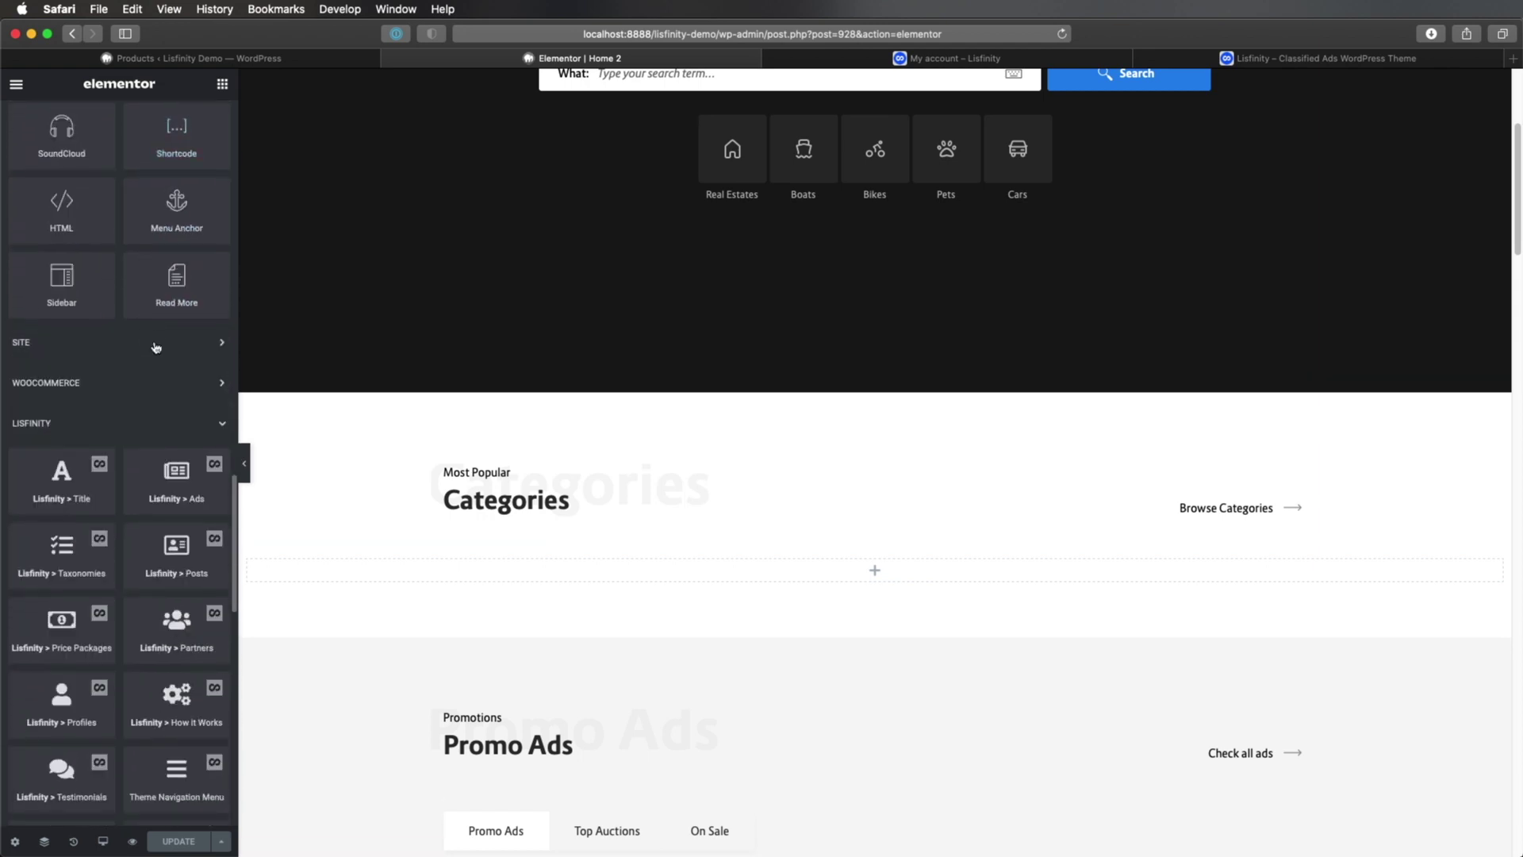
scroll(155, 342, down, 3)
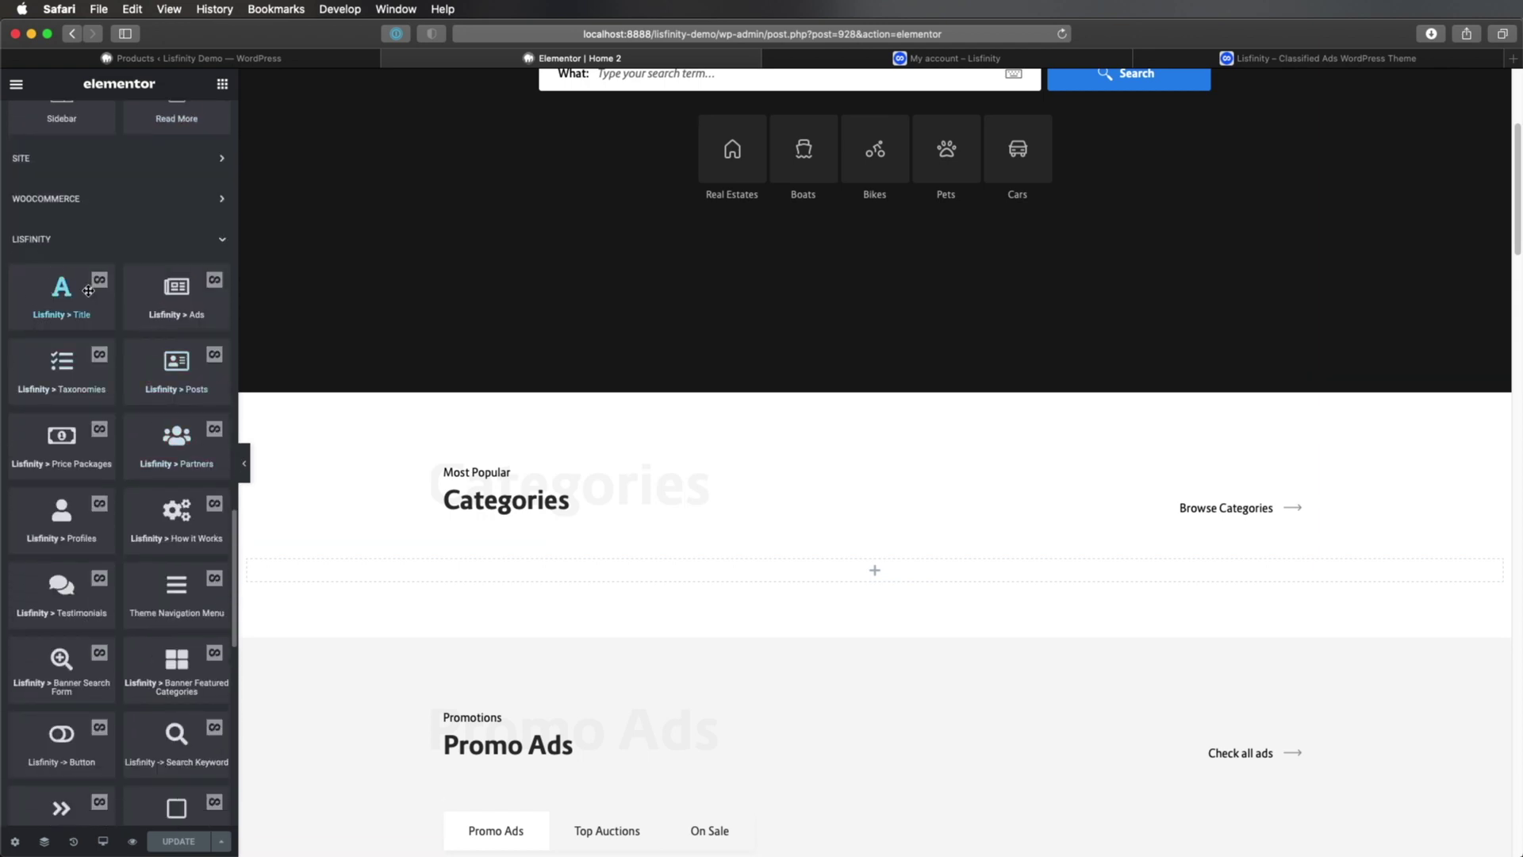
scroll(165, 403, down, 5)
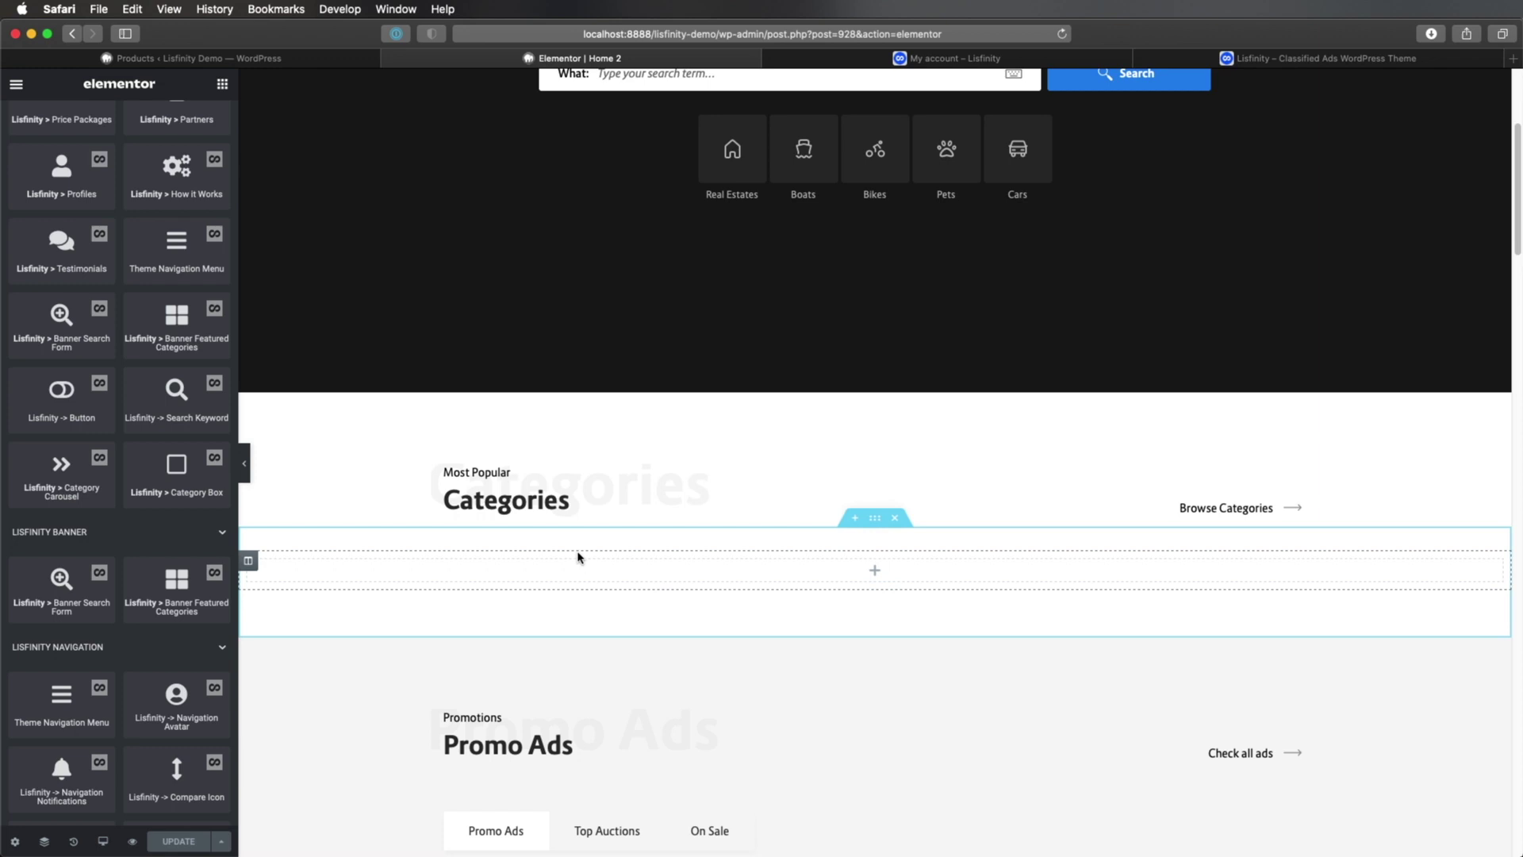
scroll(587, 554, down, 3)
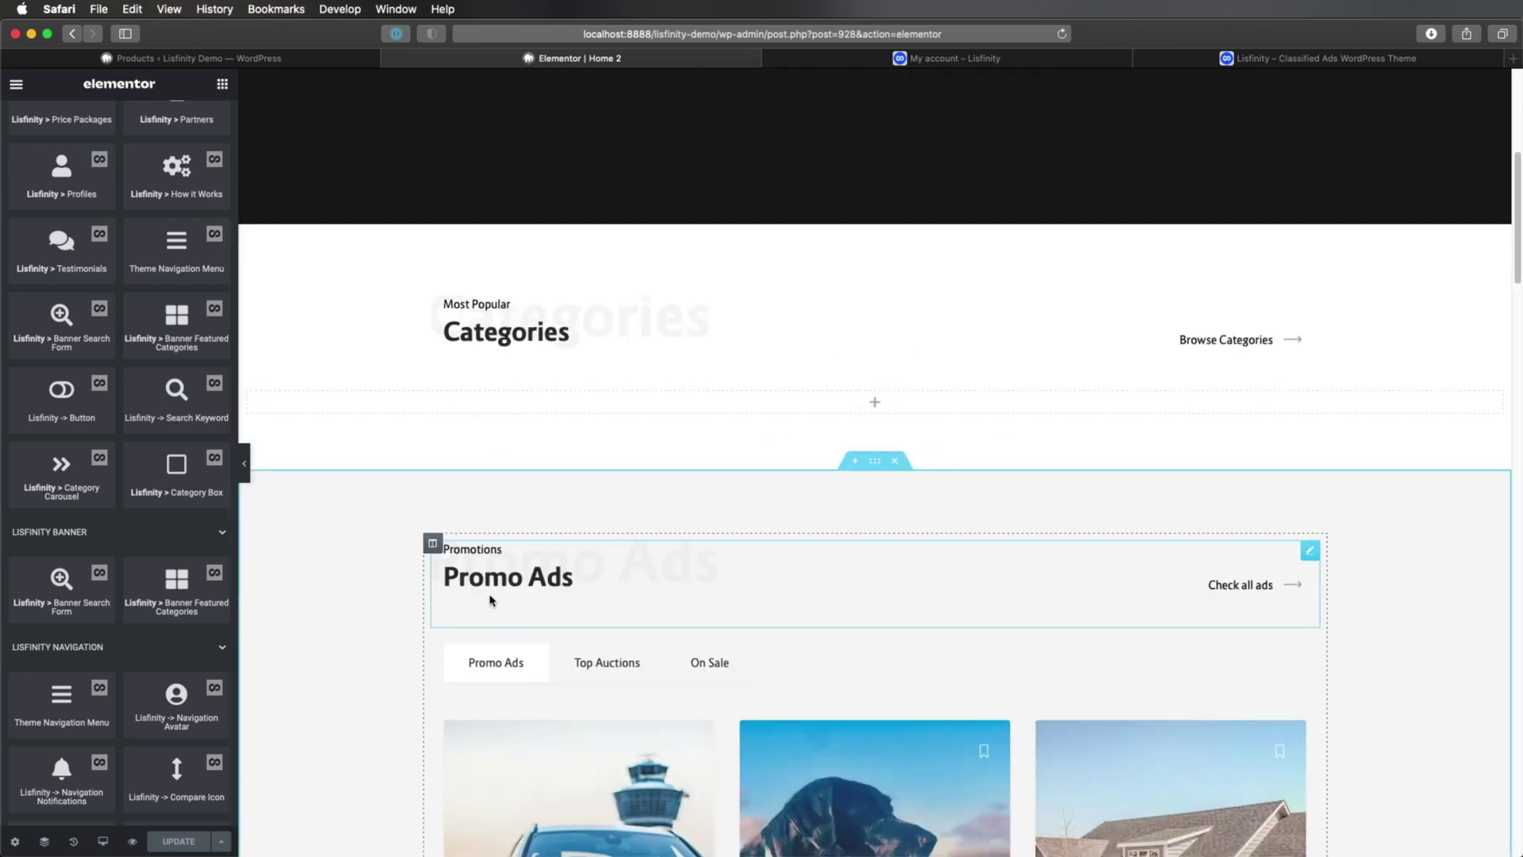
drag(62, 391, 849, 580)
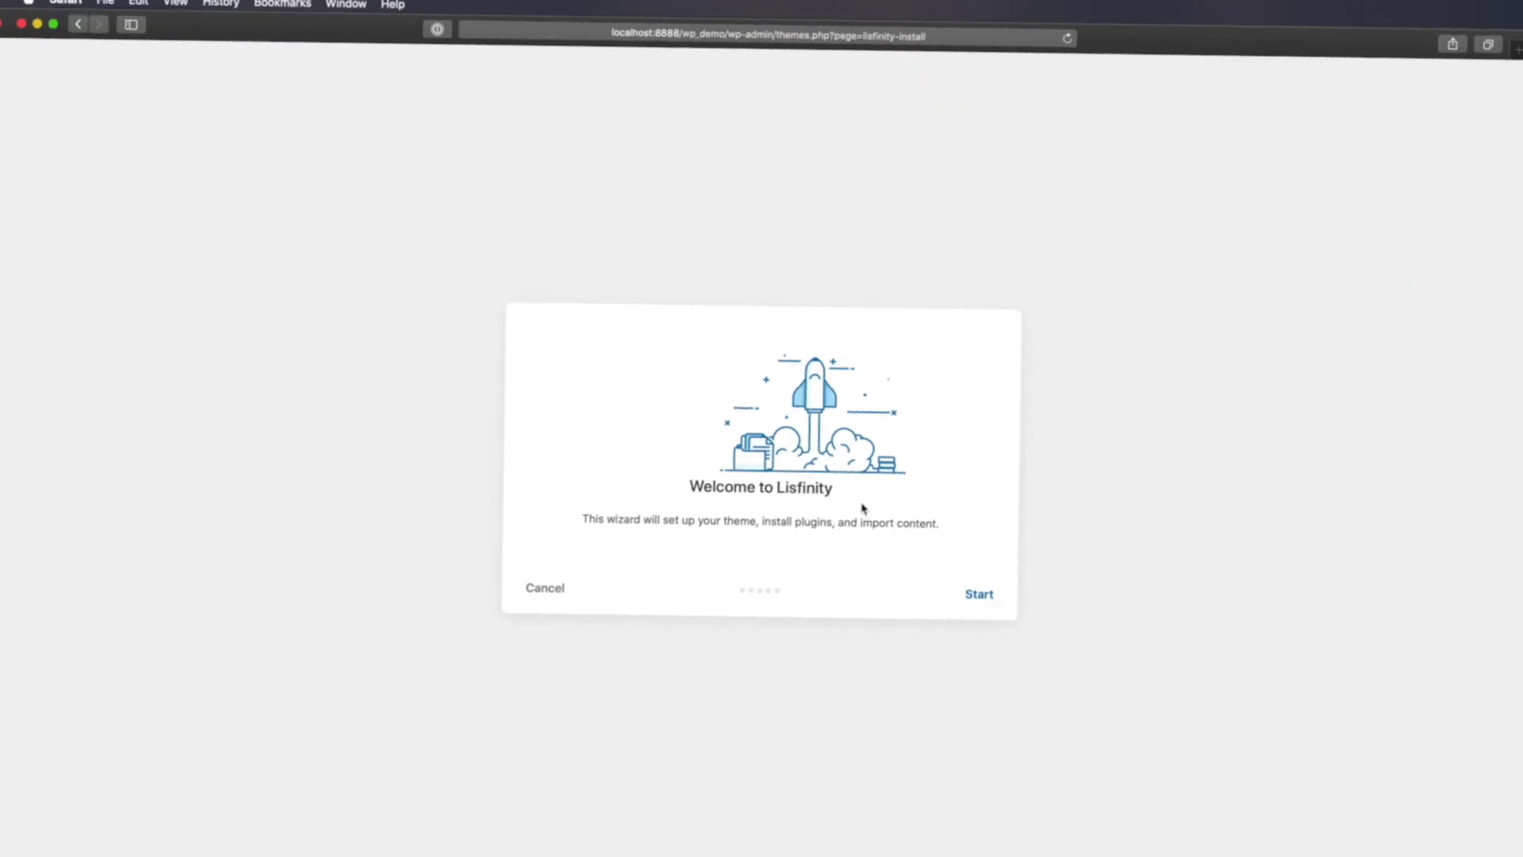
- Start the Lisfinity setup wizard and advance through its theme, plugin and content setup steps
click(979, 592)
click(979, 690)
click(979, 602)
click(792, 538)
click(984, 658)
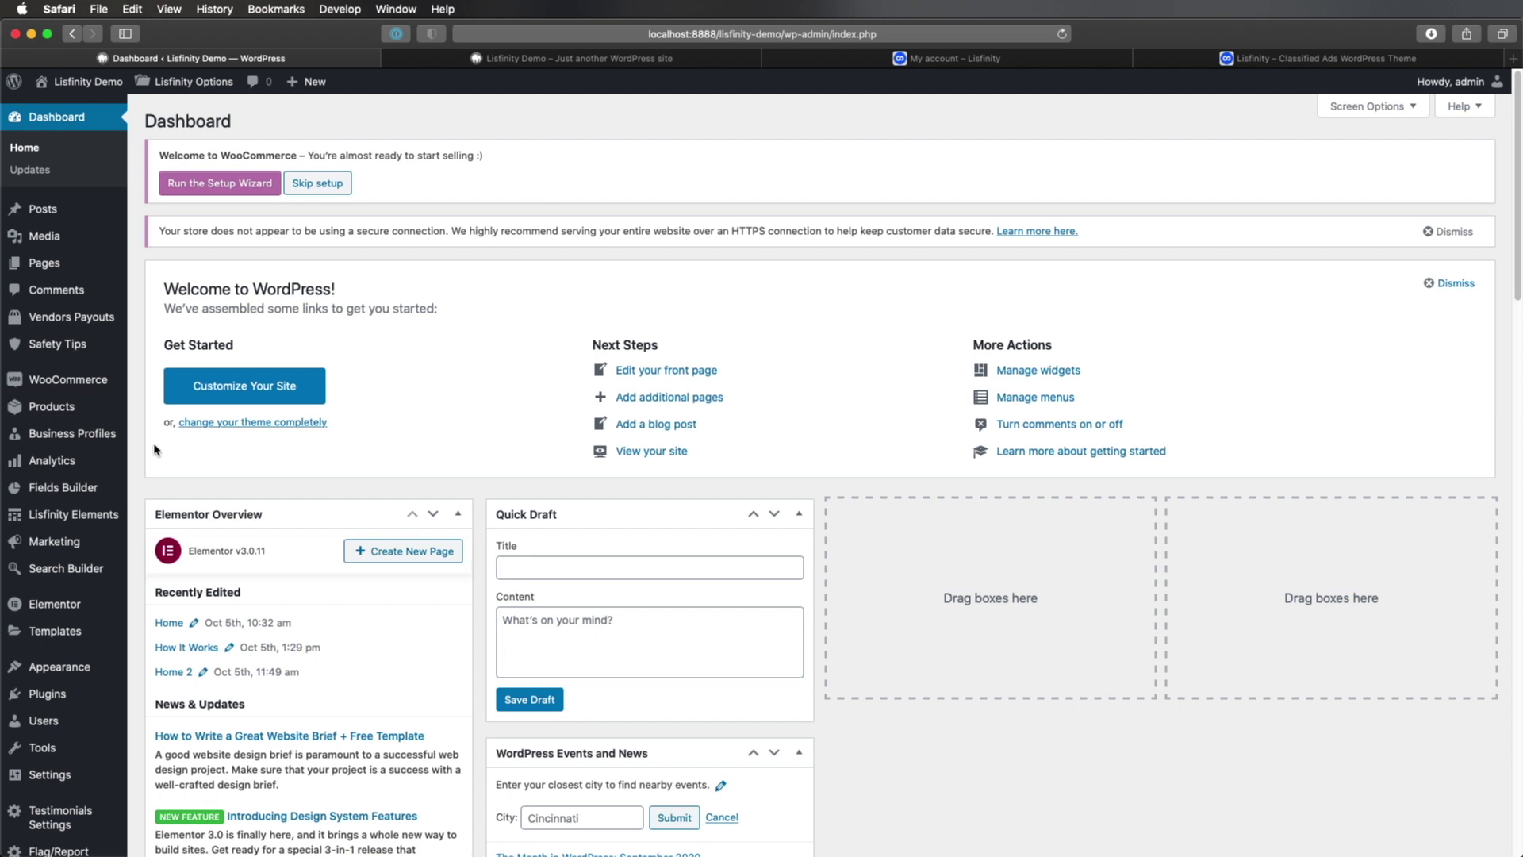
- Open the BMW M 340i xDrive Touring product in the WordPress products list and examine its product data and taxonomy fields
click(50, 407)
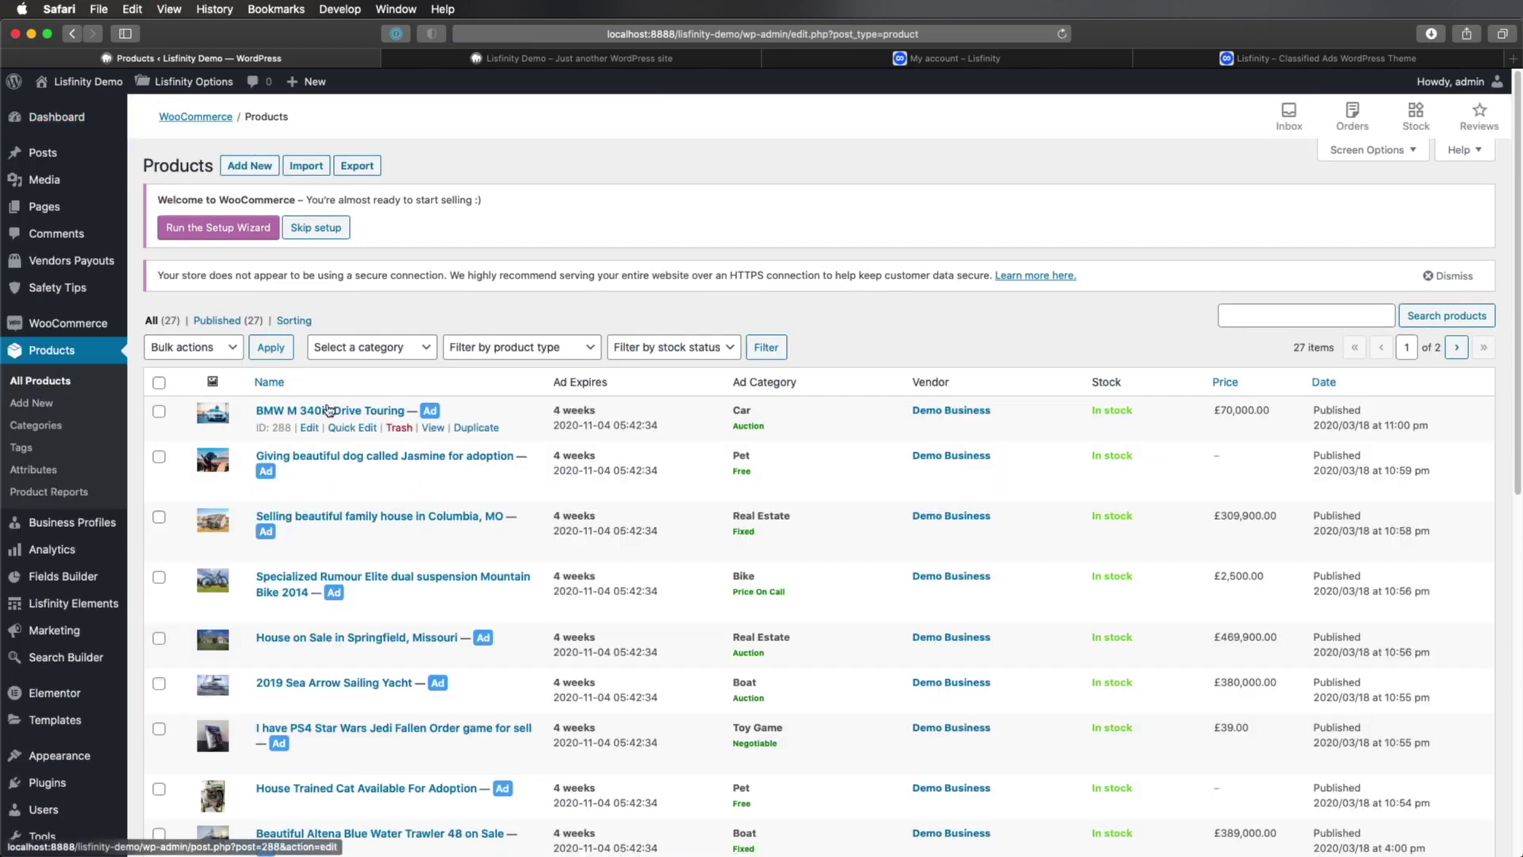
click(324, 409)
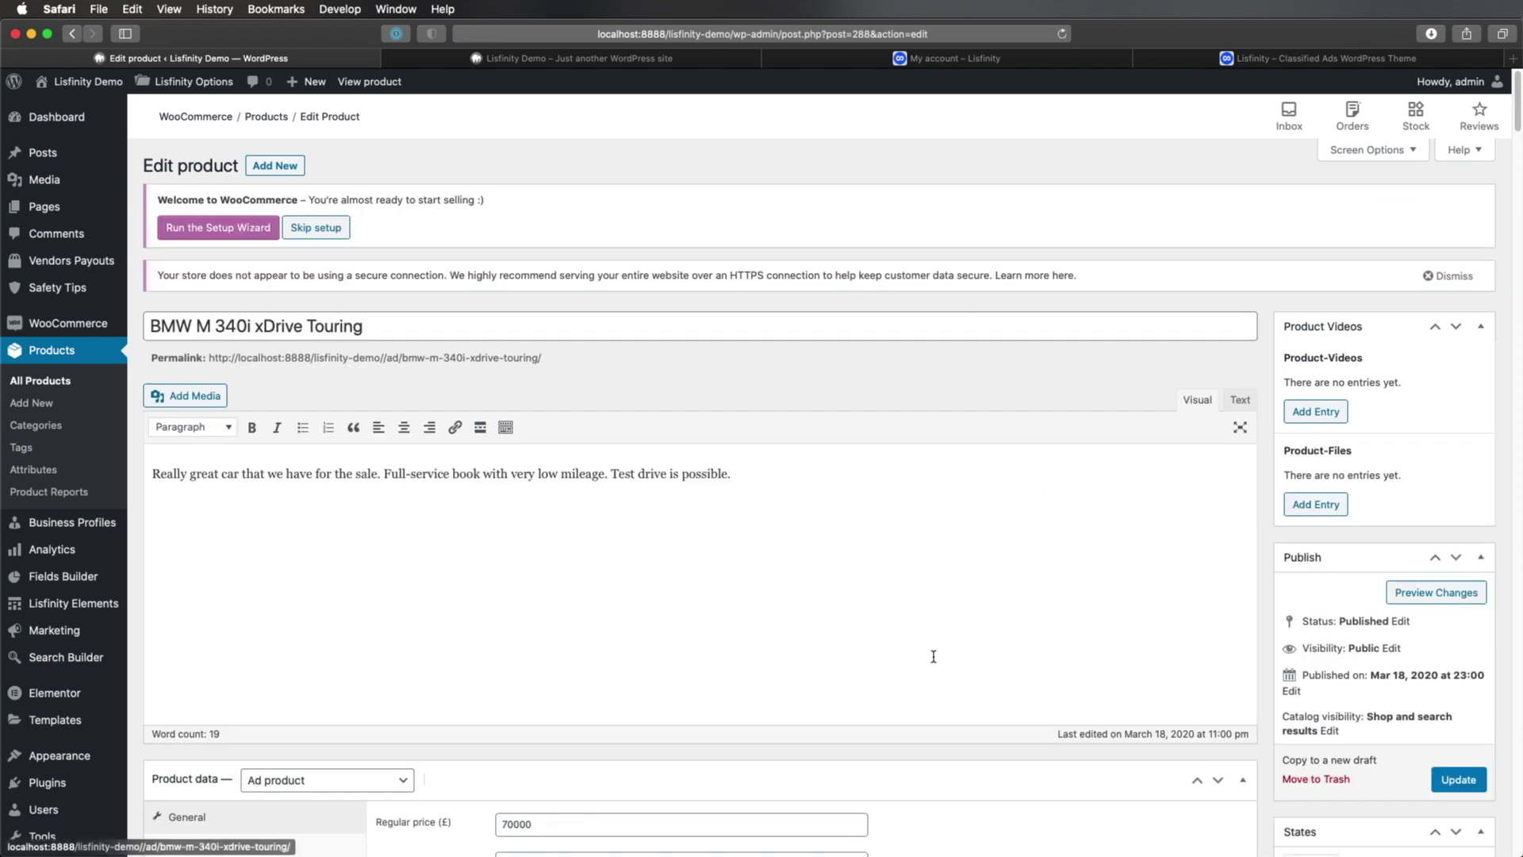
scroll(754, 534, down, 10)
scroll(755, 534, down, 7)
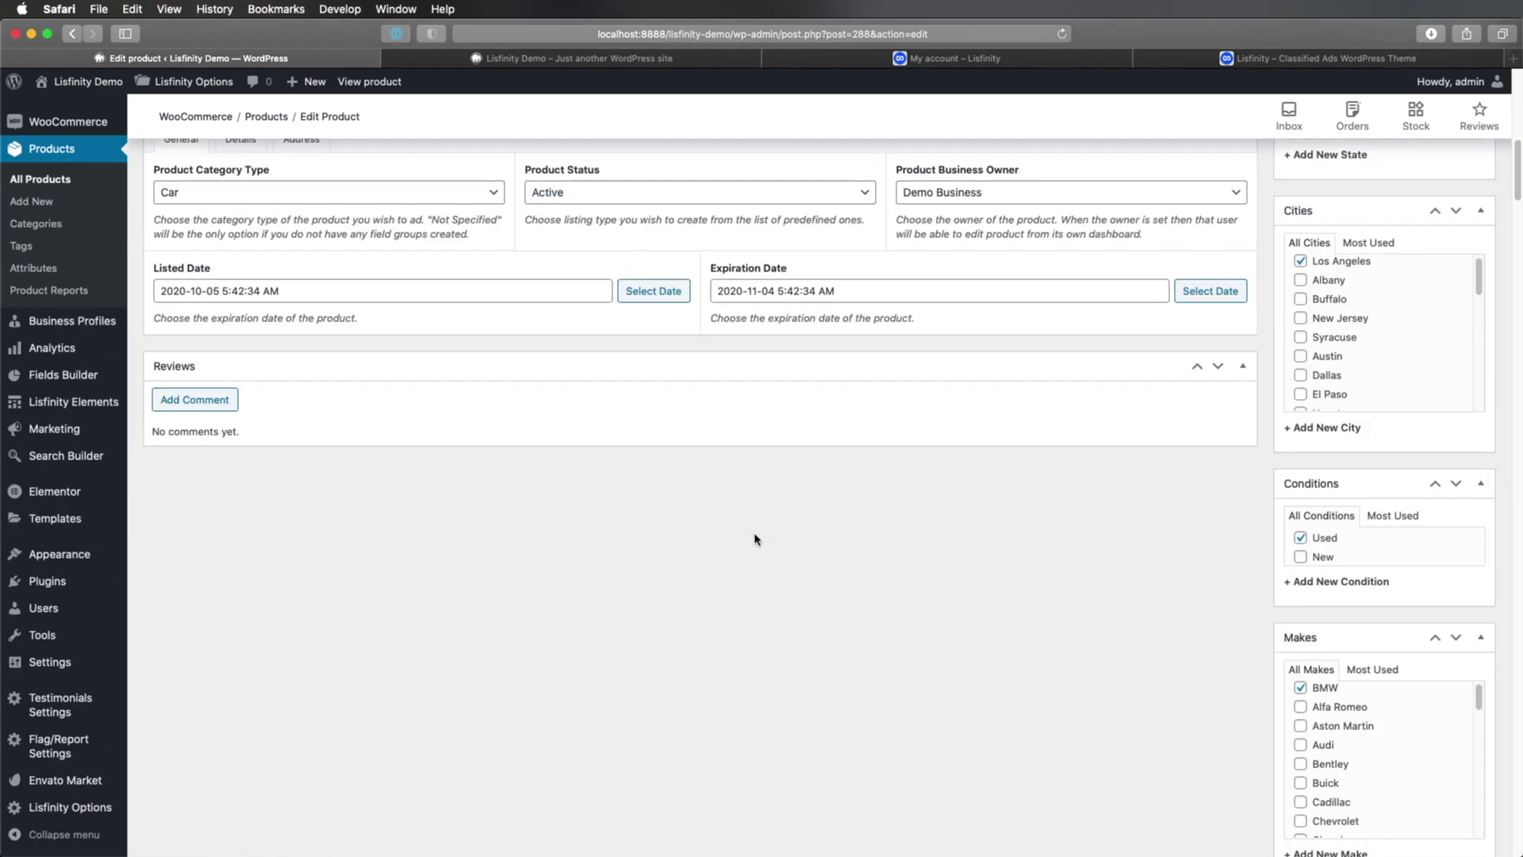
scroll(1387, 340, down, 5)
scroll(1141, 428, down, 4)
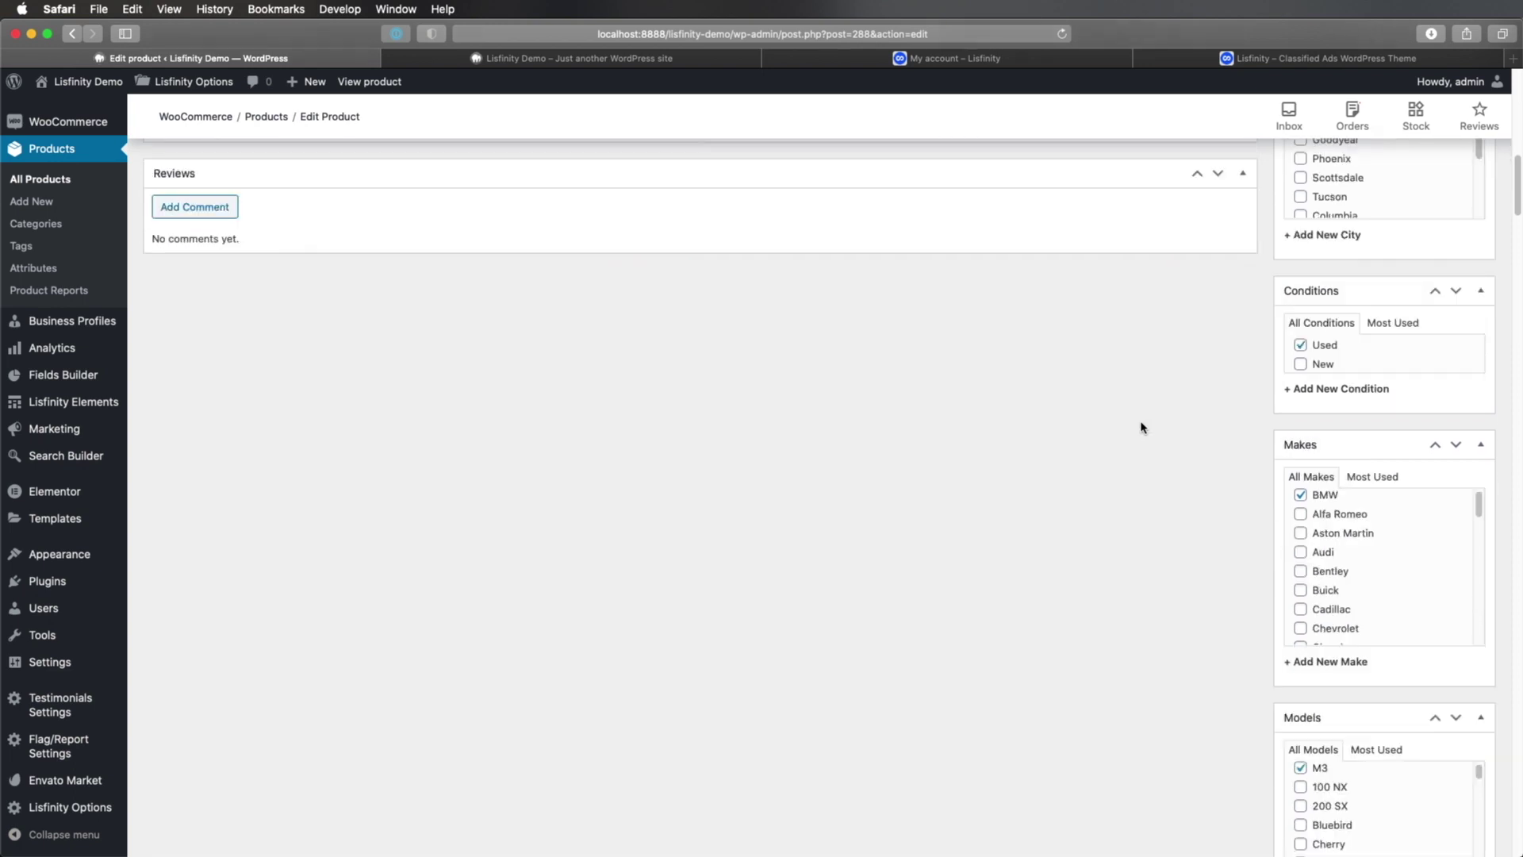
drag(1516, 182, 1516, 258)
scroll(759, 471, up, 15)
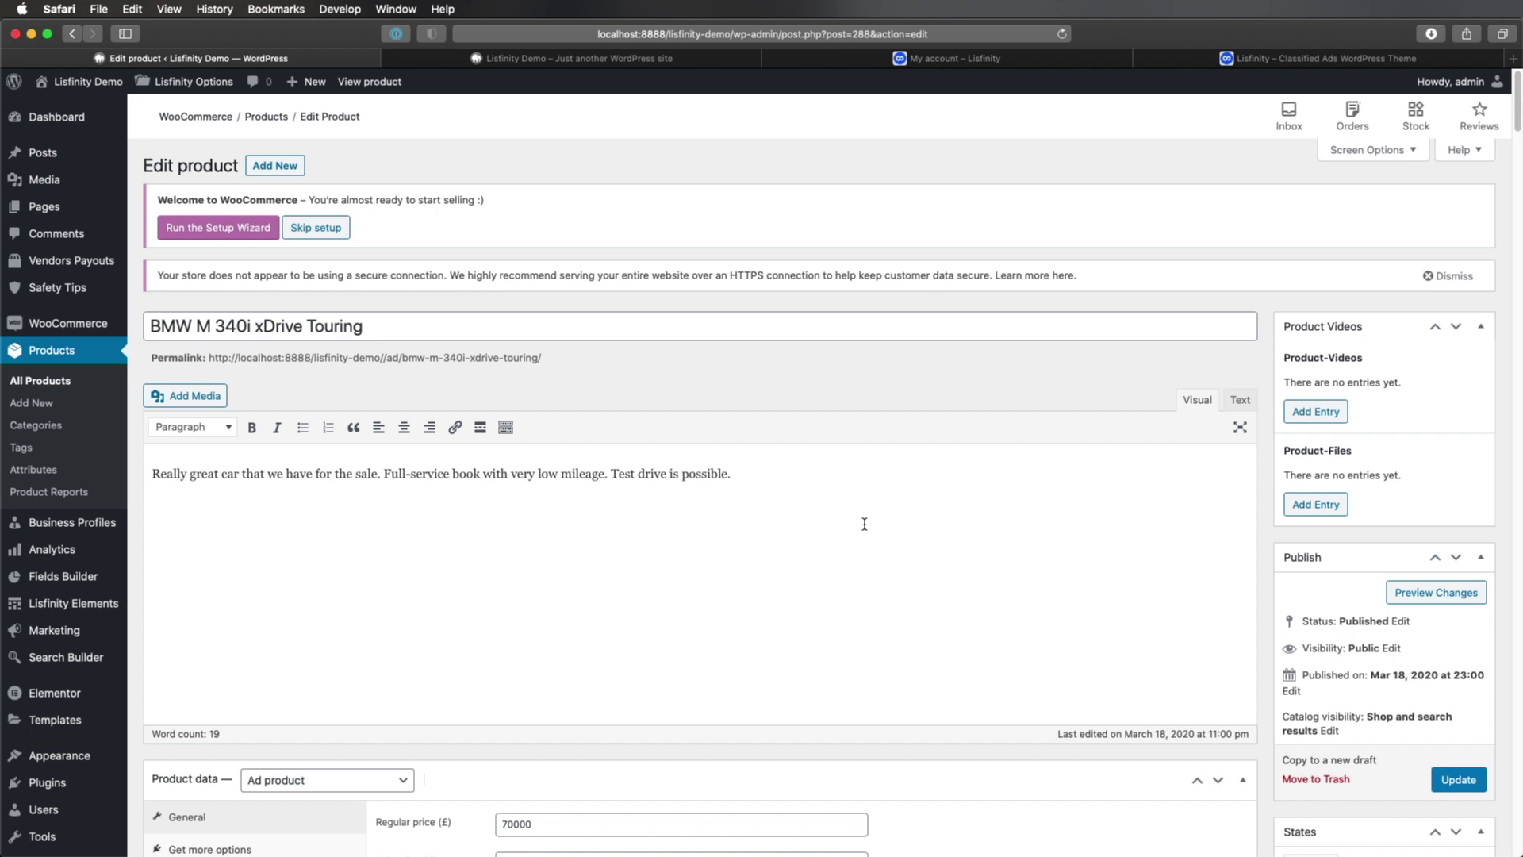
- Switch to the Lisfinity demo account and open the "Beautiful 4 bedroom home with sheds and pool on 2.47 Acres" ad from its Ads list
click(964, 58)
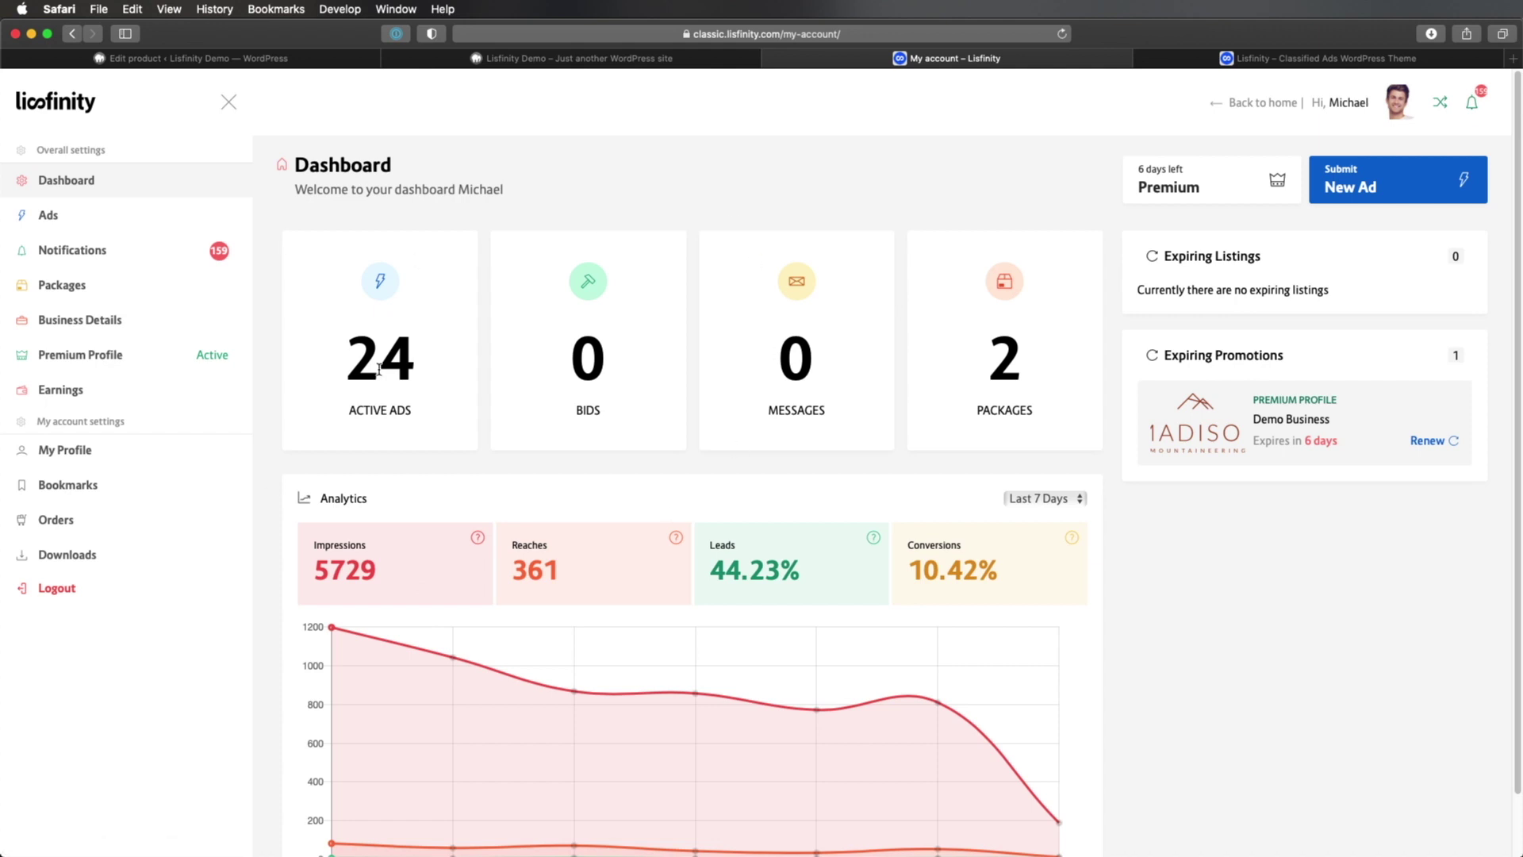
click(104, 223)
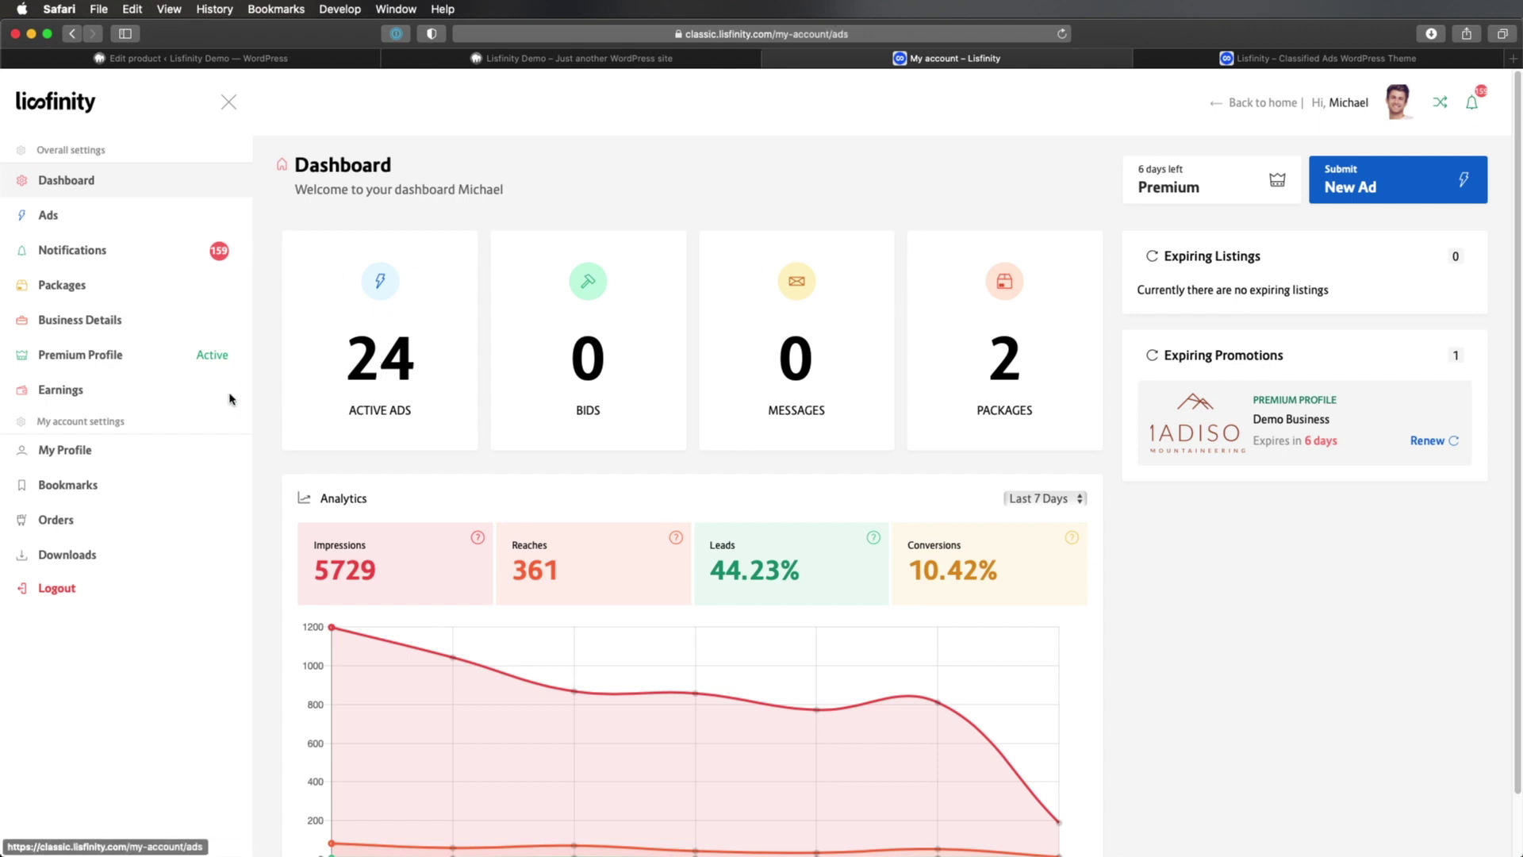
scroll(529, 487, down, 5)
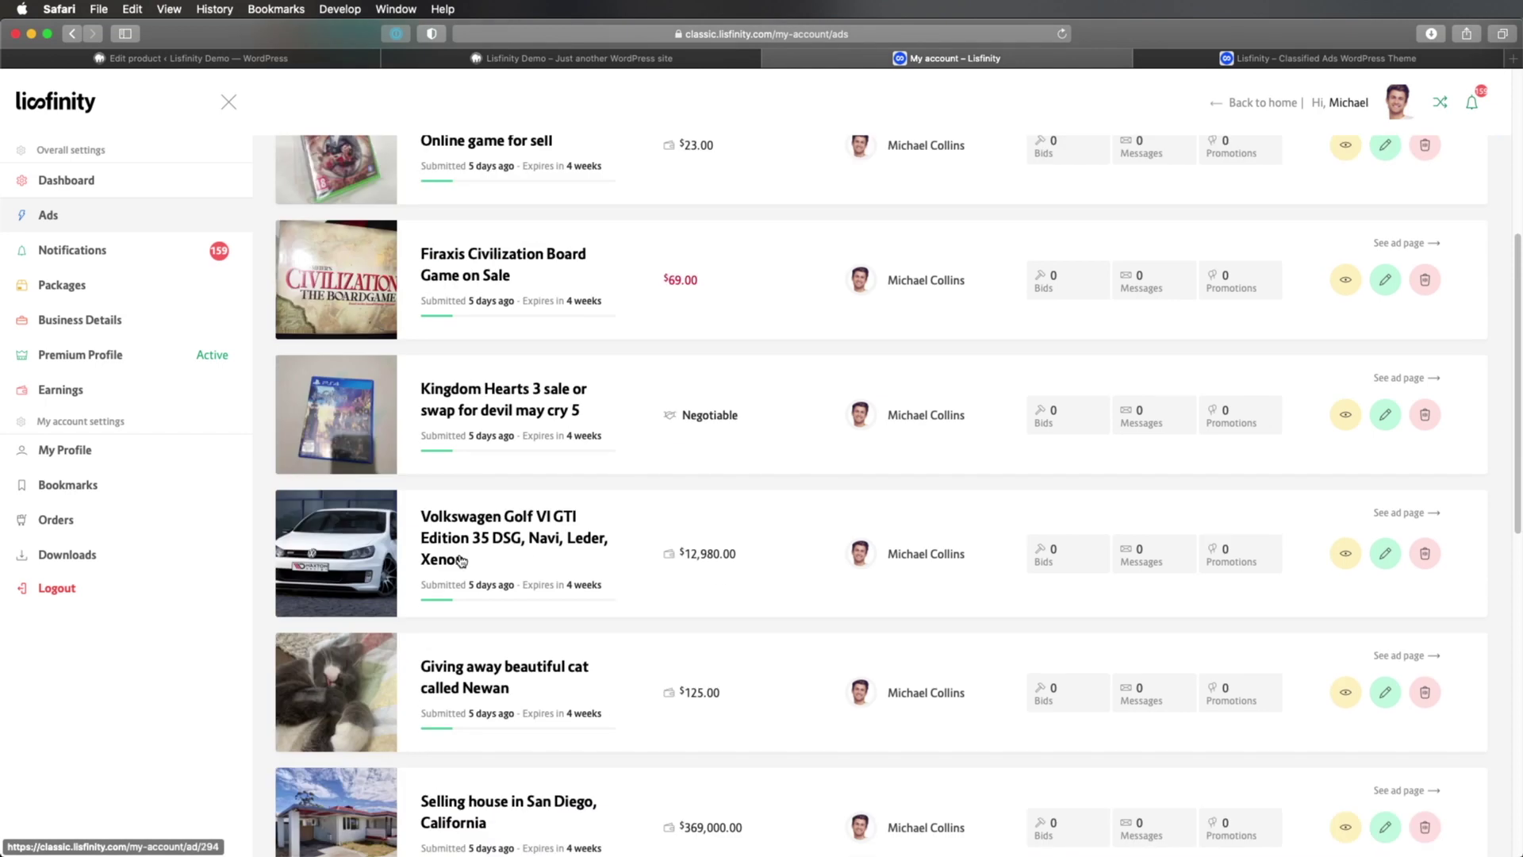
scroll(523, 389, up, 5)
click(519, 386)
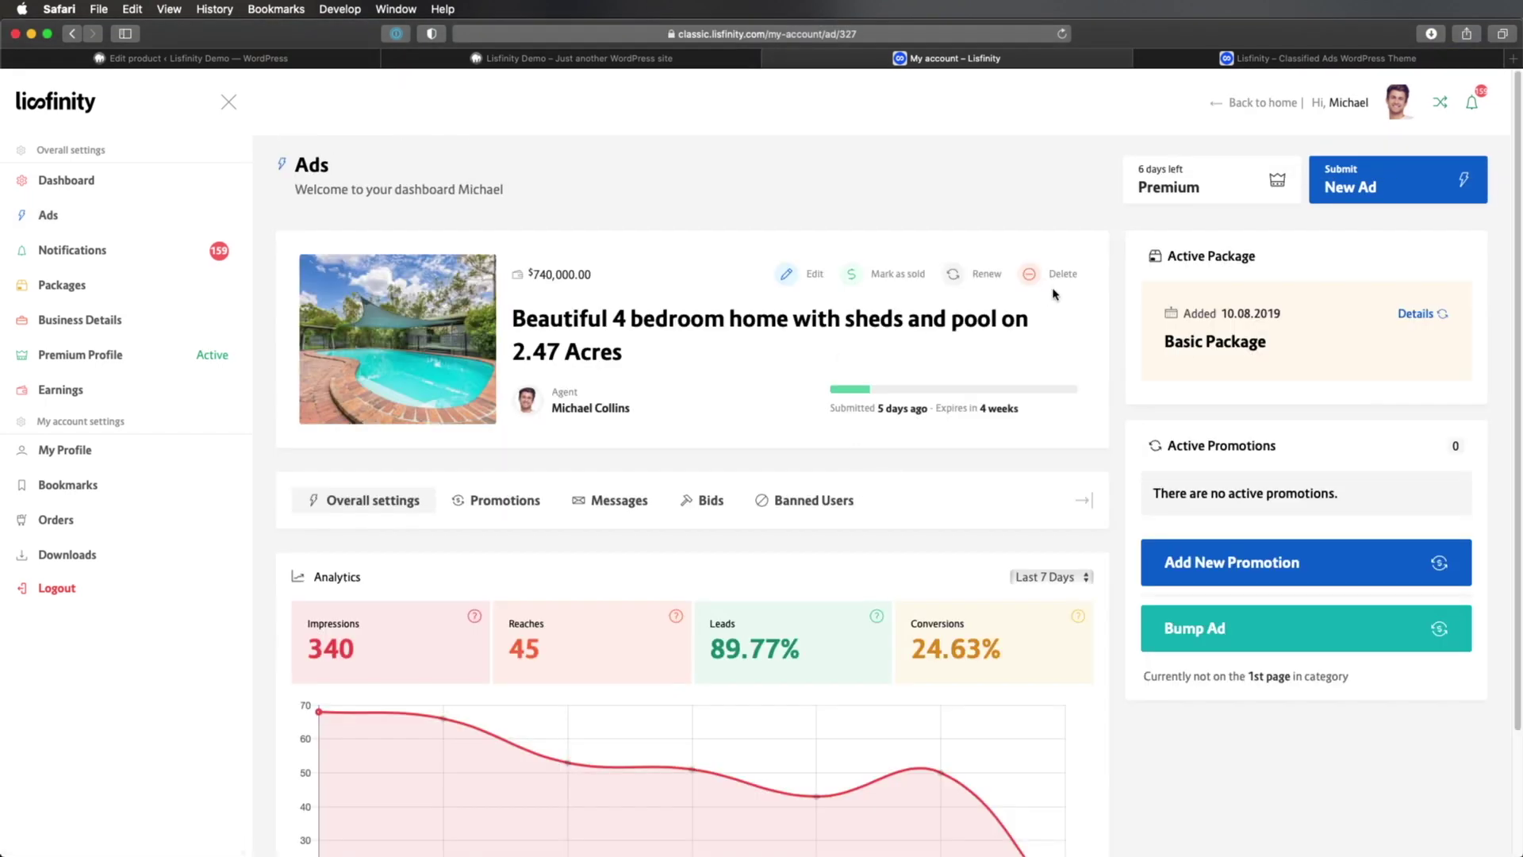
- Open the four-bedroom home ad for editing and review the images, documents and videos in its Media step
click(804, 276)
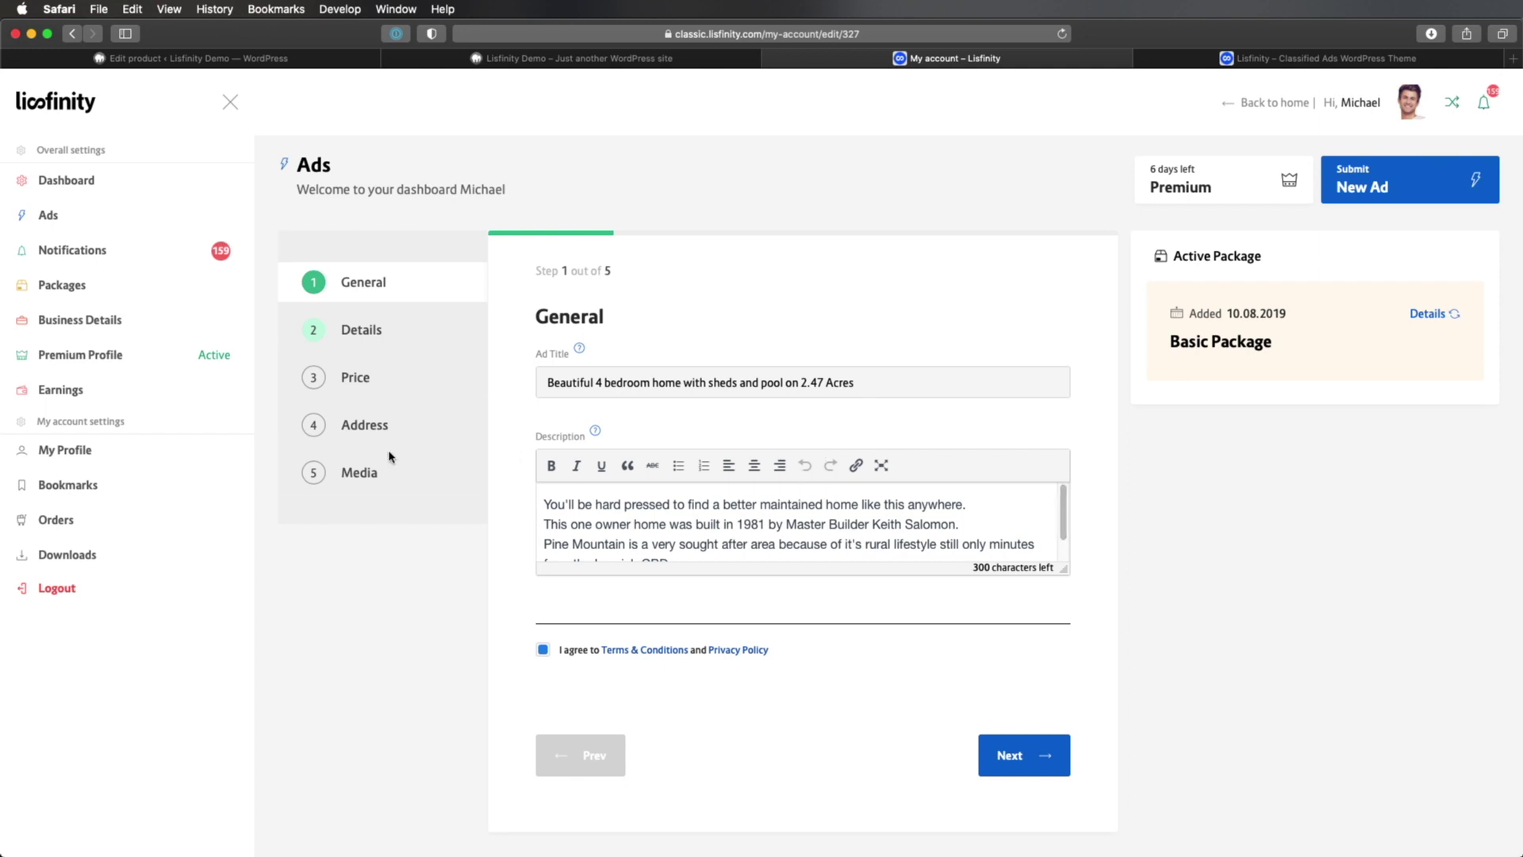
click(468, 468)
scroll(510, 436, down, 4)
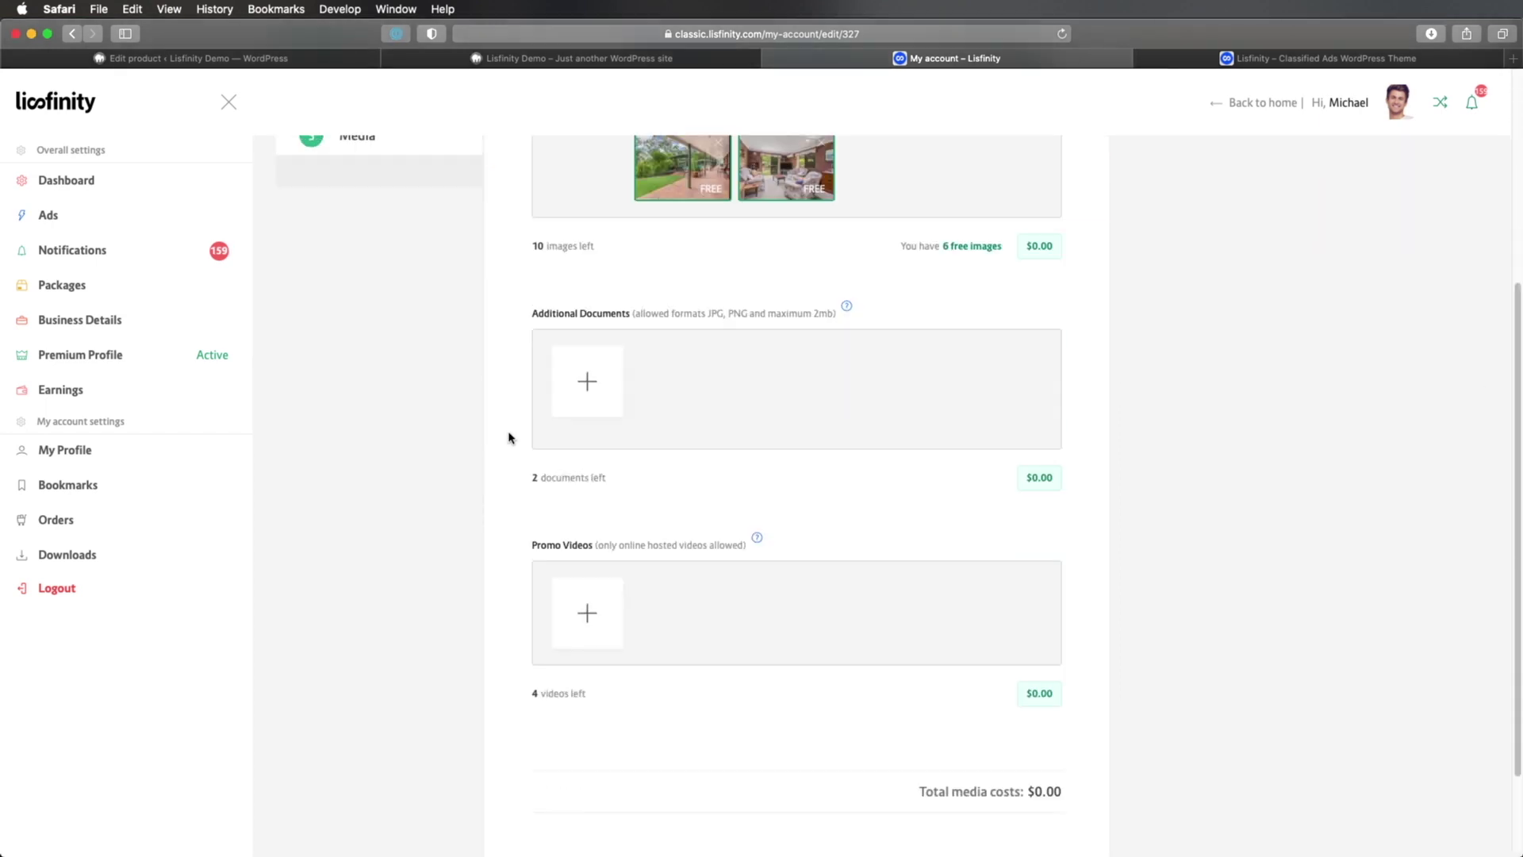
scroll(510, 436, up, 4)
- Examine the ad's Details step, from the category and property fields to the Facilities and Additional Information options
click(415, 330)
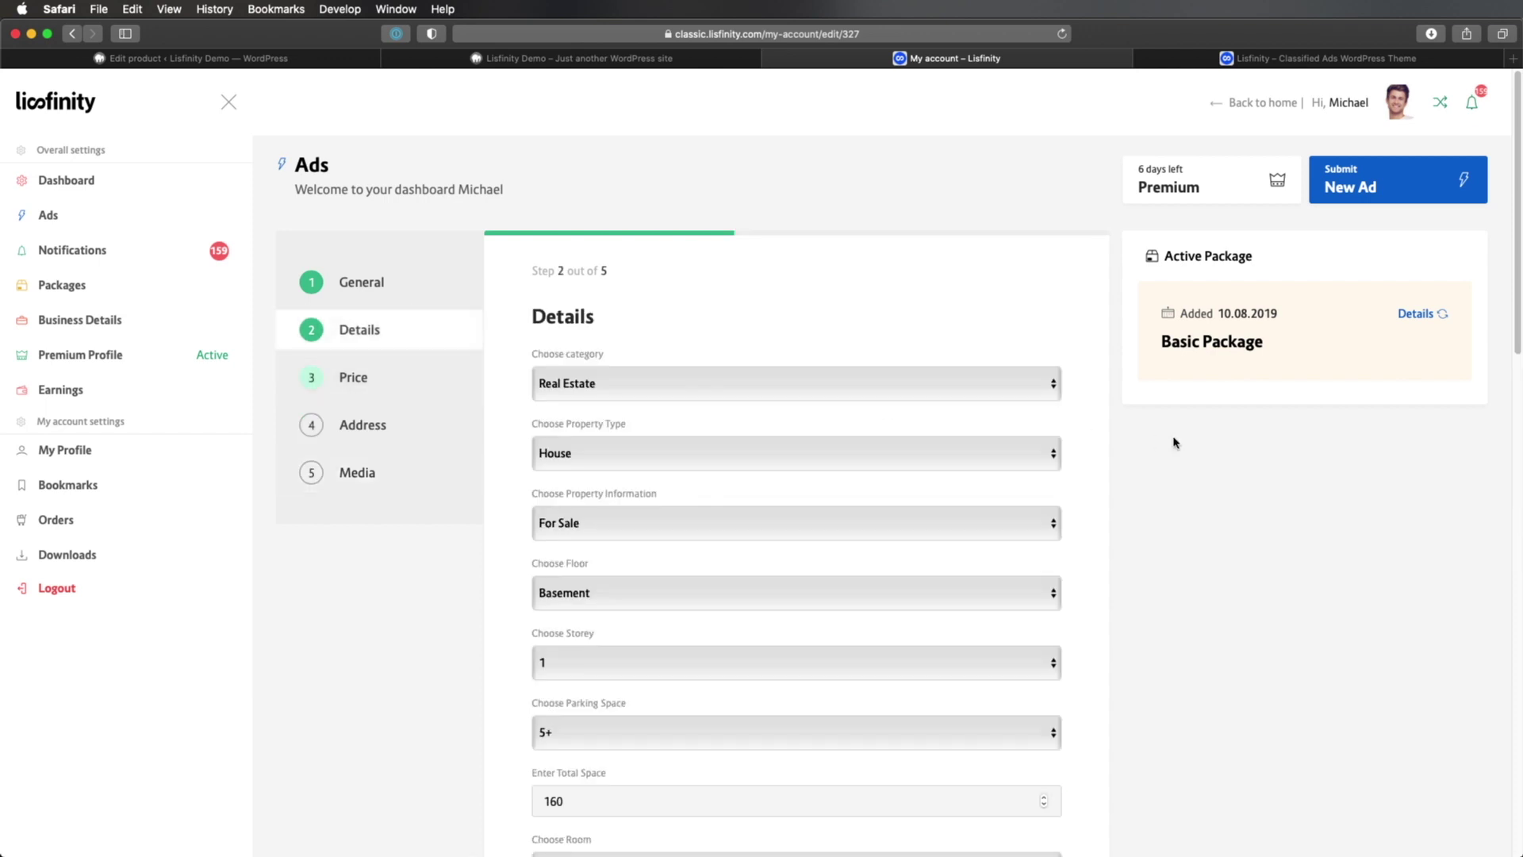
scroll(1080, 445, down, 5)
scroll(1079, 445, down, 5)
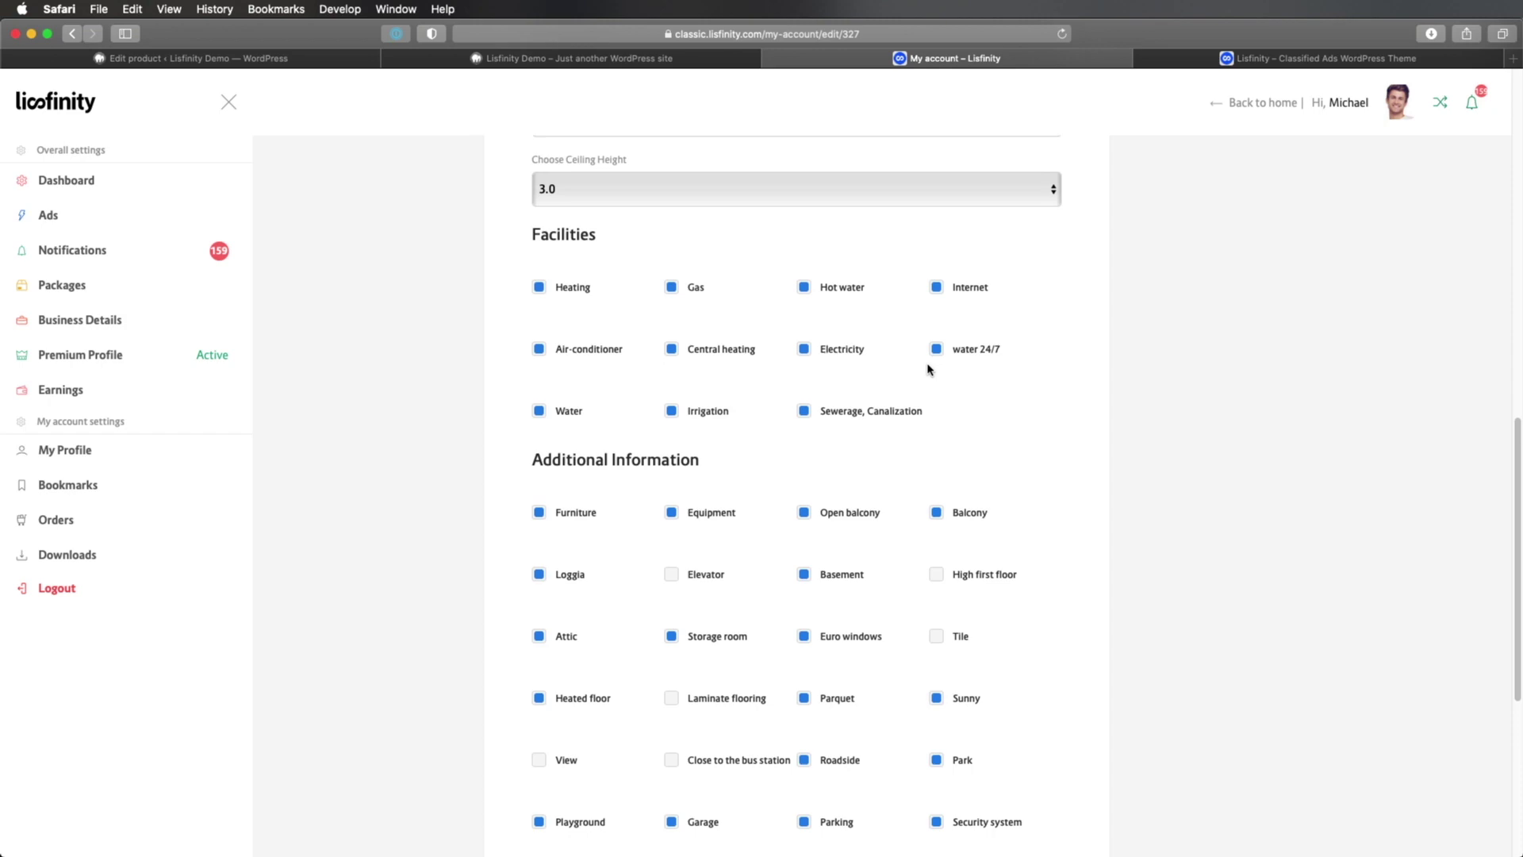
scroll(927, 367, down, 4)
scroll(848, 358, down, 2)
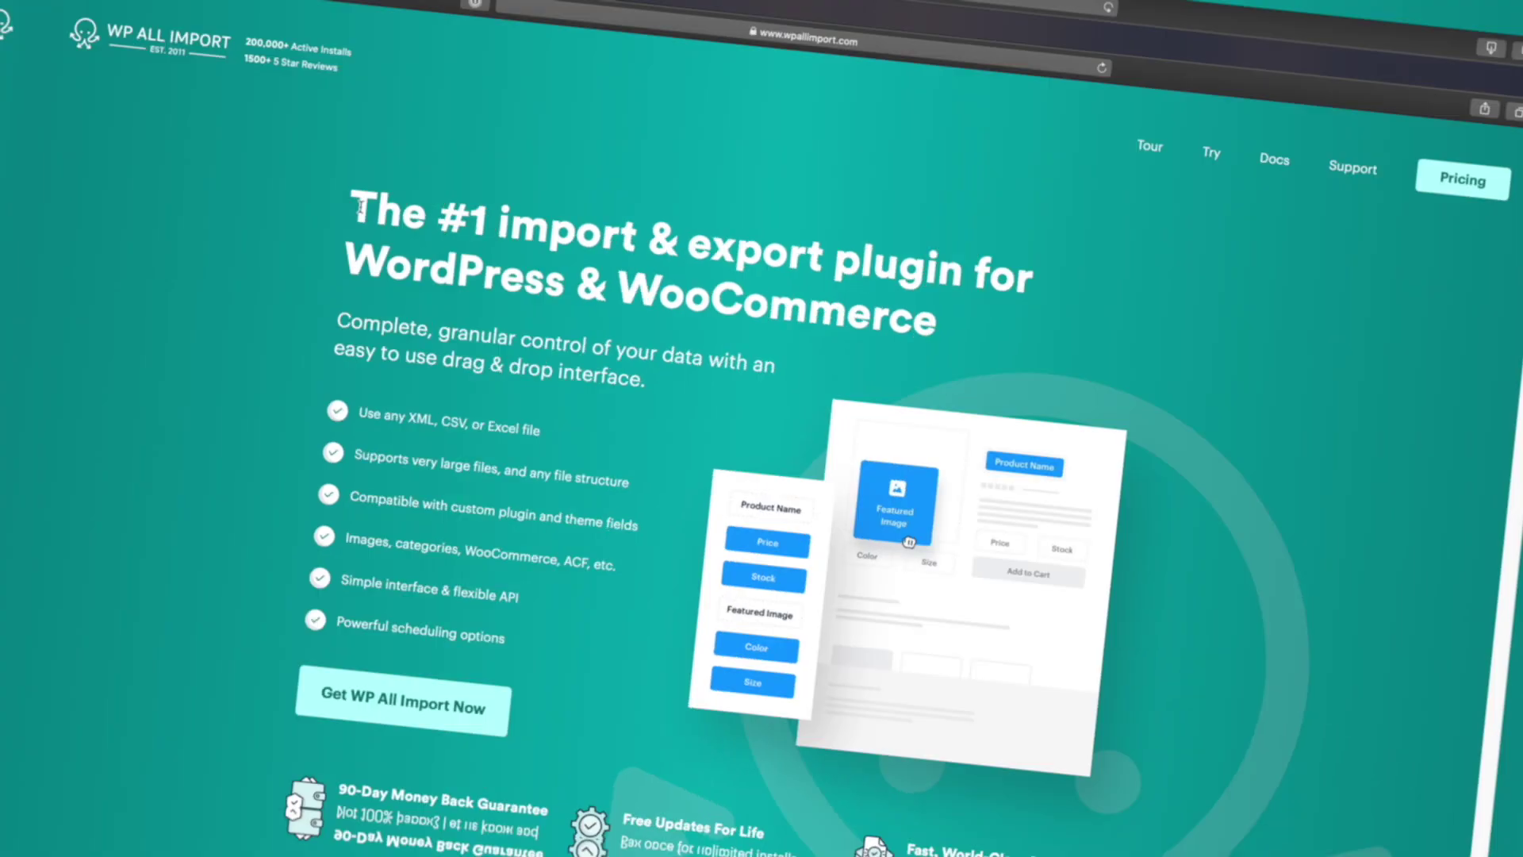
- Read the headline about the import and export plugin on the WP All Import website
drag(328, 252, 870, 290)
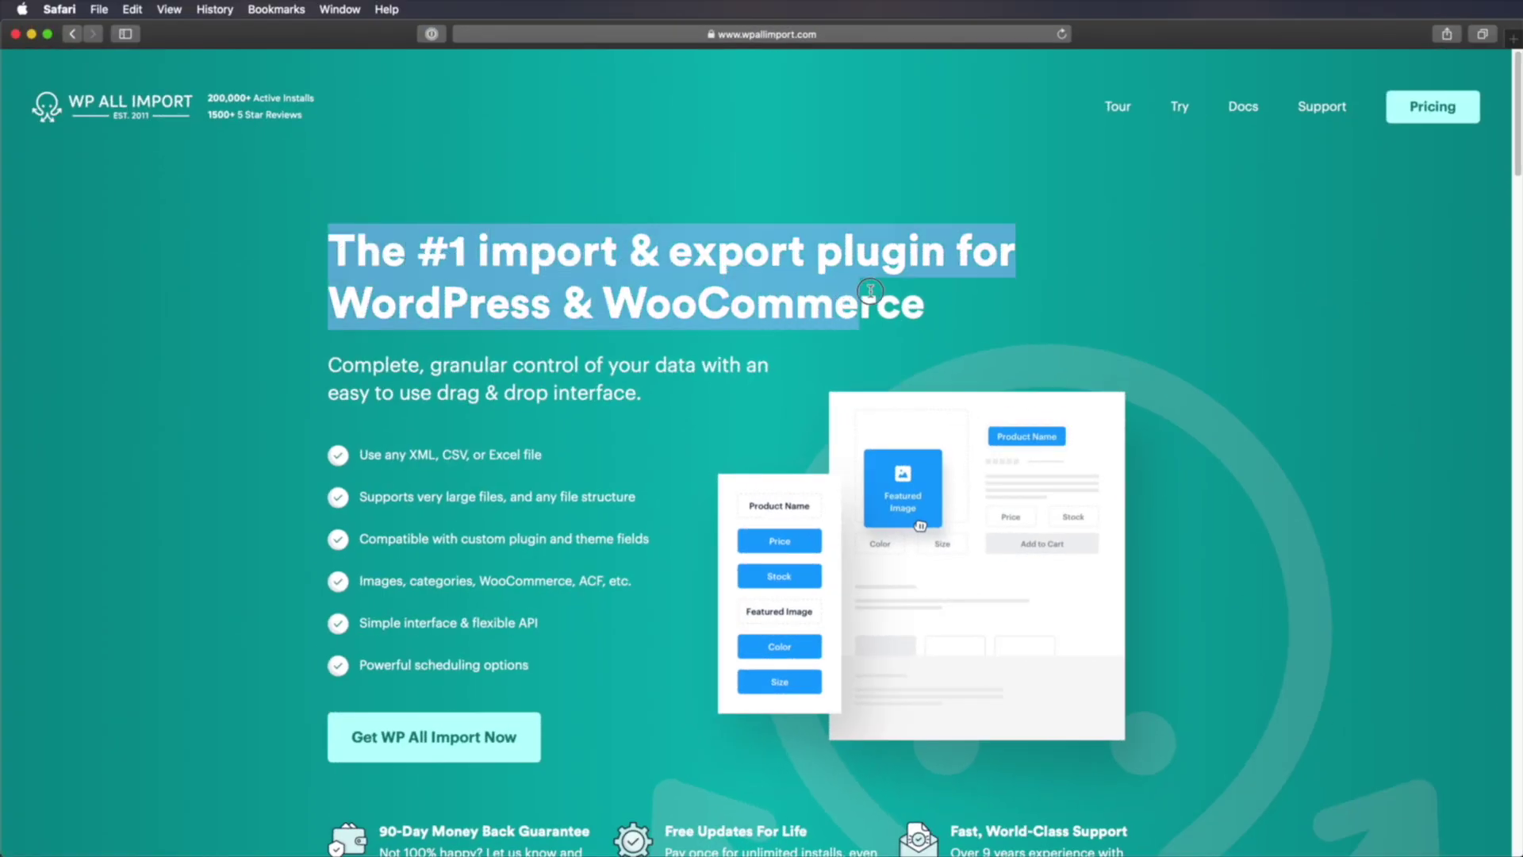
click(980, 316)
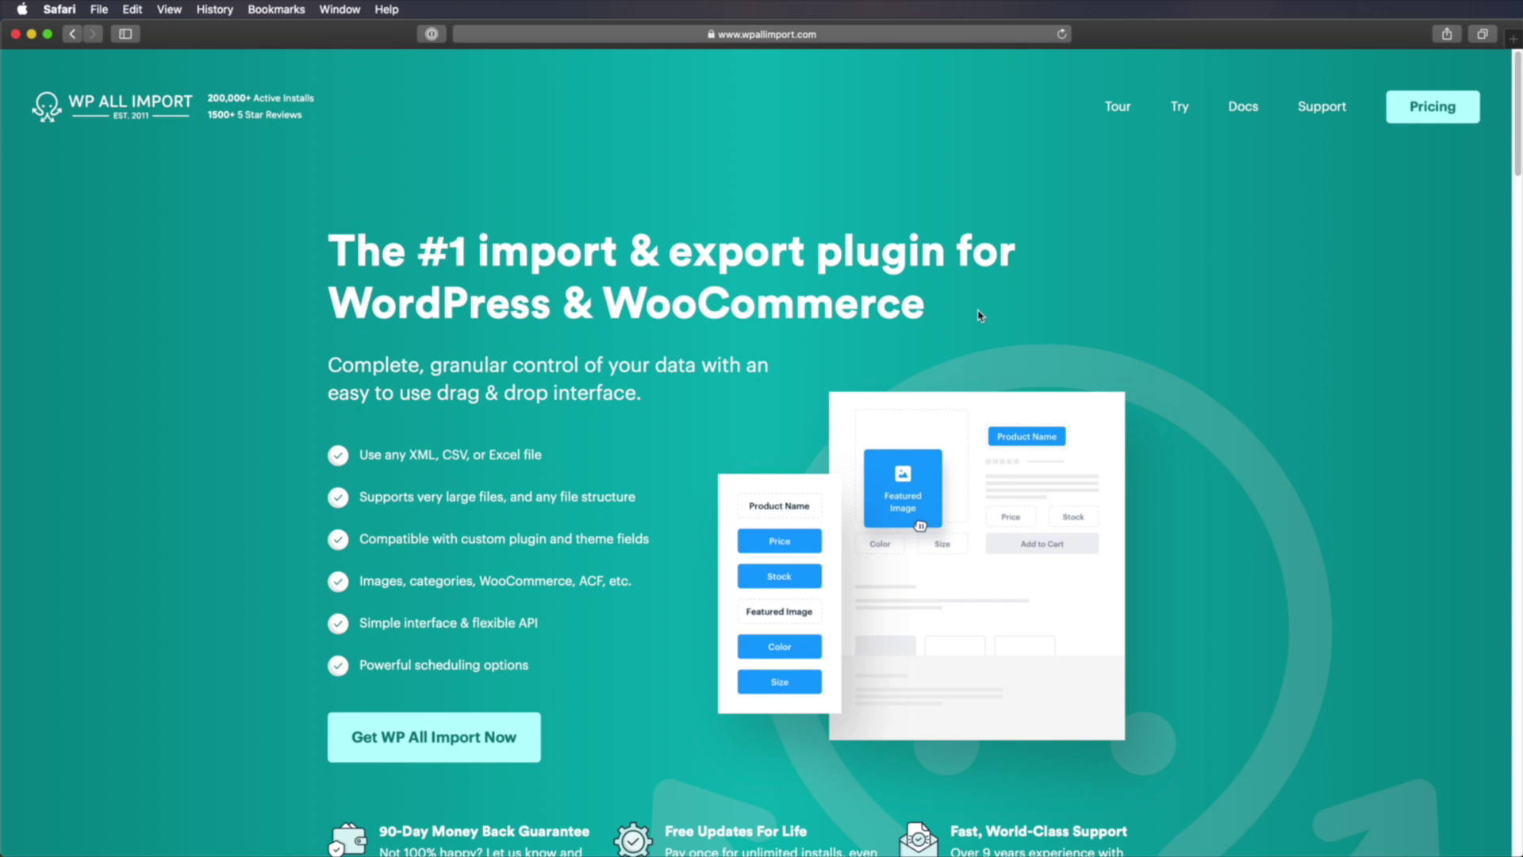